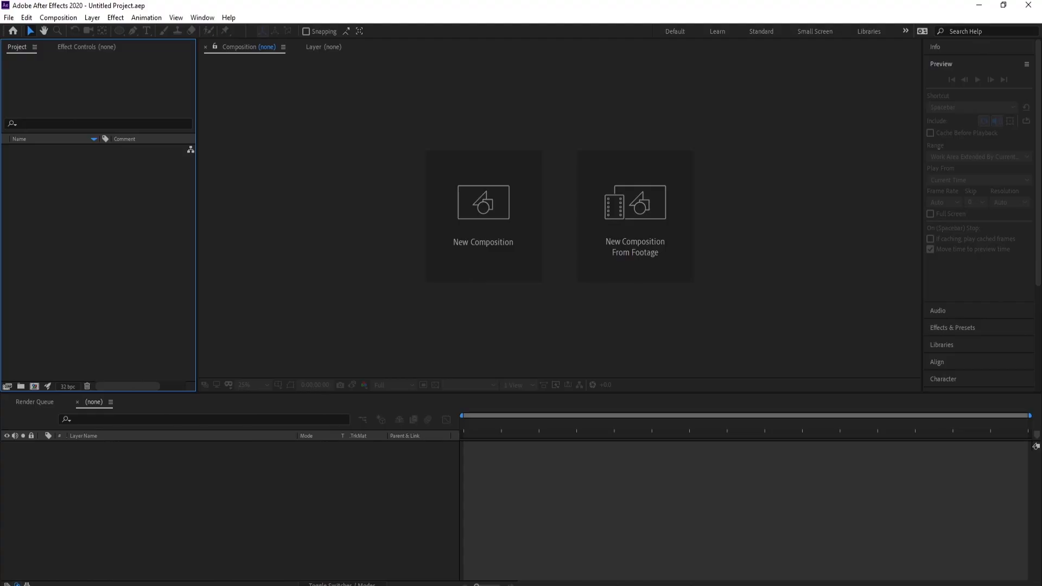
Create a 1920 x 1080, 30 fps, 10-second composition and add a black comp-size solid named Form.
click(477, 212)
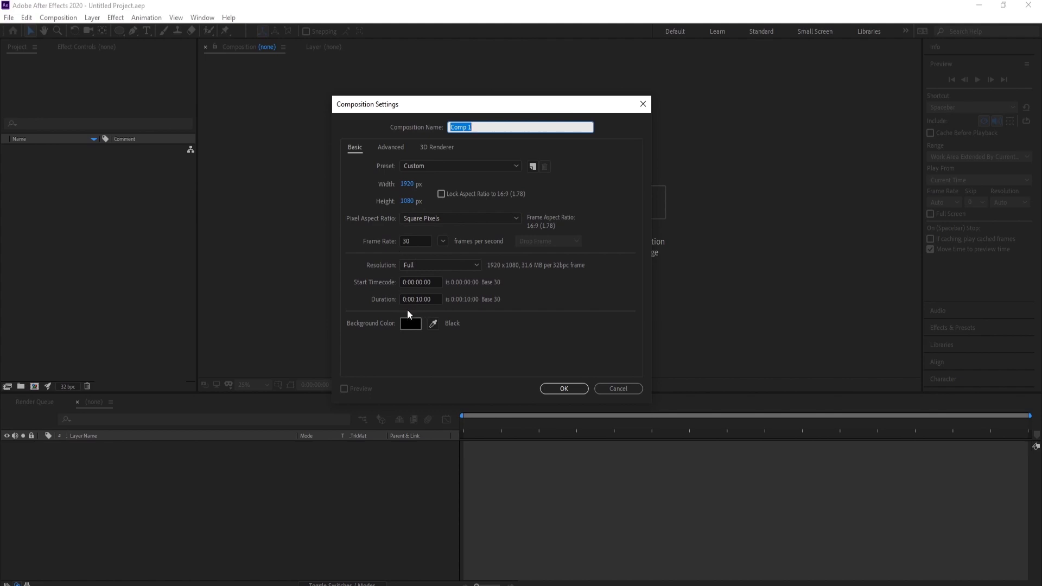
click(564, 388)
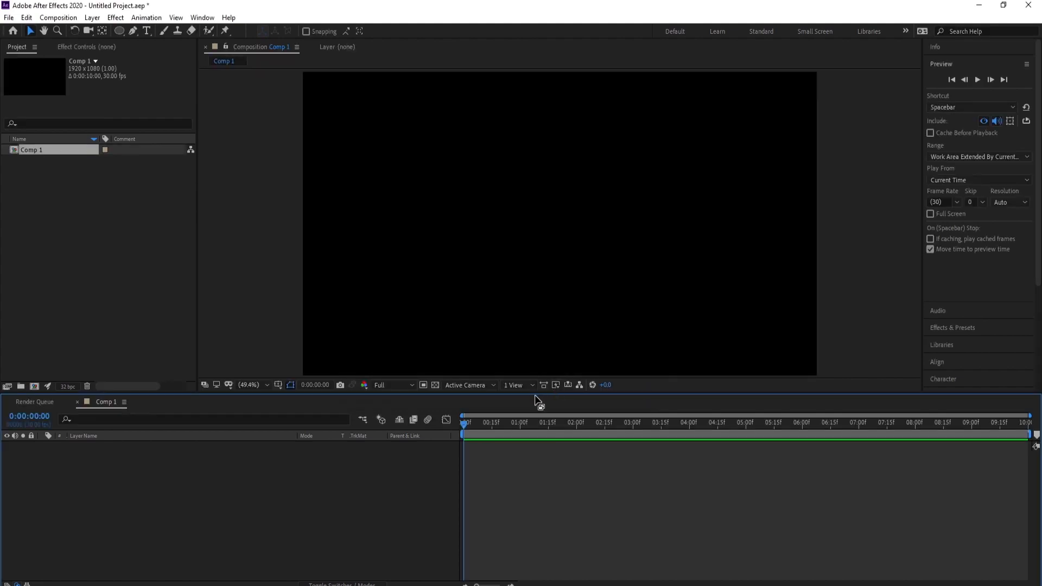
click(93, 17)
mouse_move(217, 31)
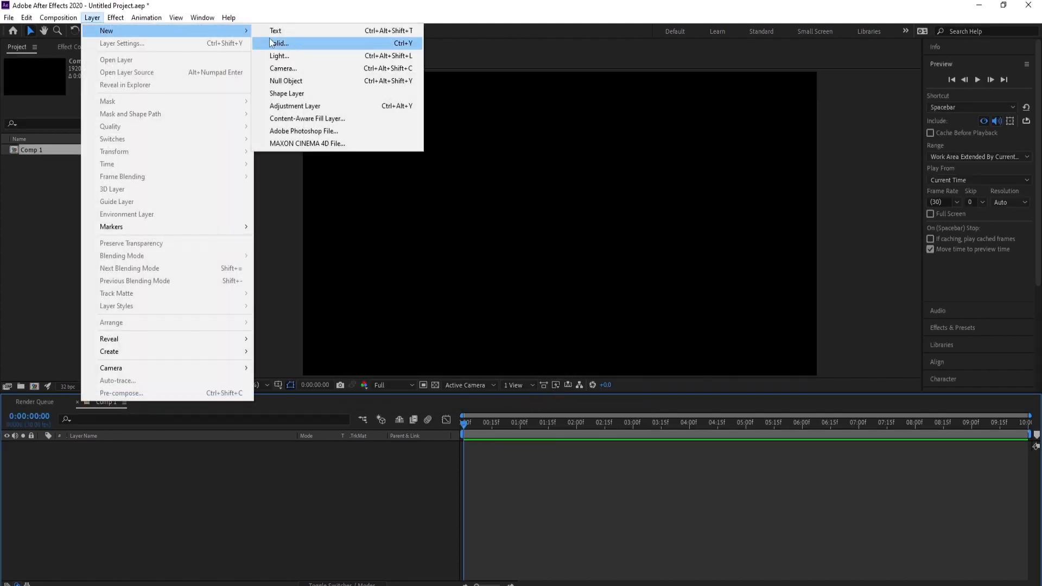
click(272, 43)
text(Form)
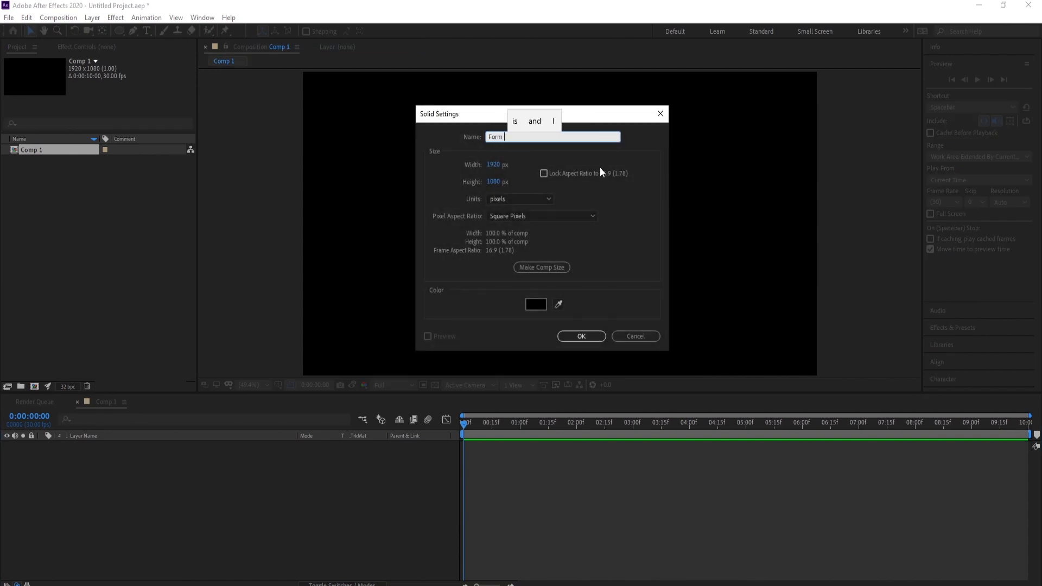
key(Return)
Apply the RG Trapcode Form effect to the solid layer.
click(115, 17)
mouse_move(230, 479)
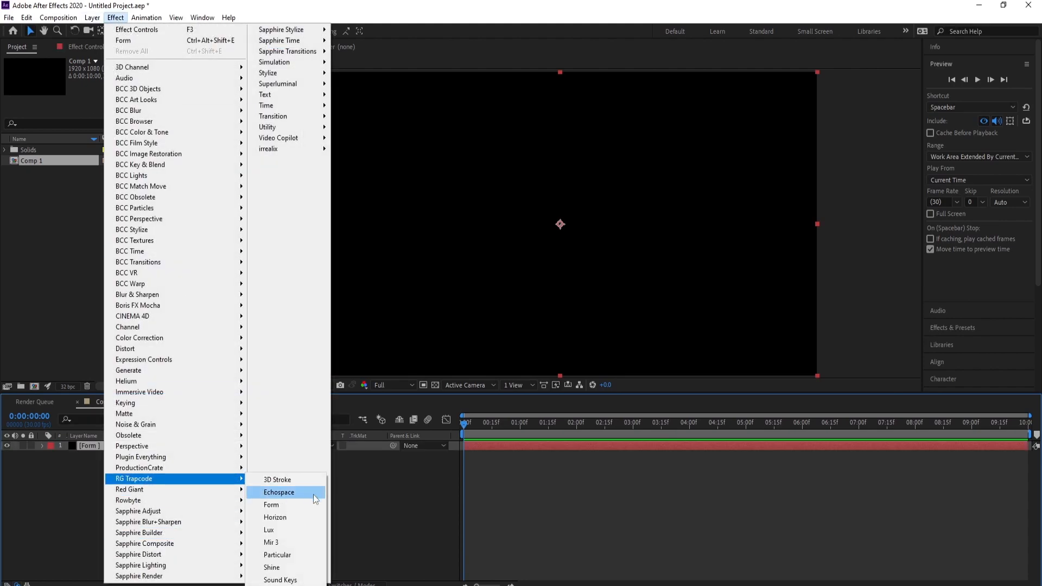
click(316, 507)
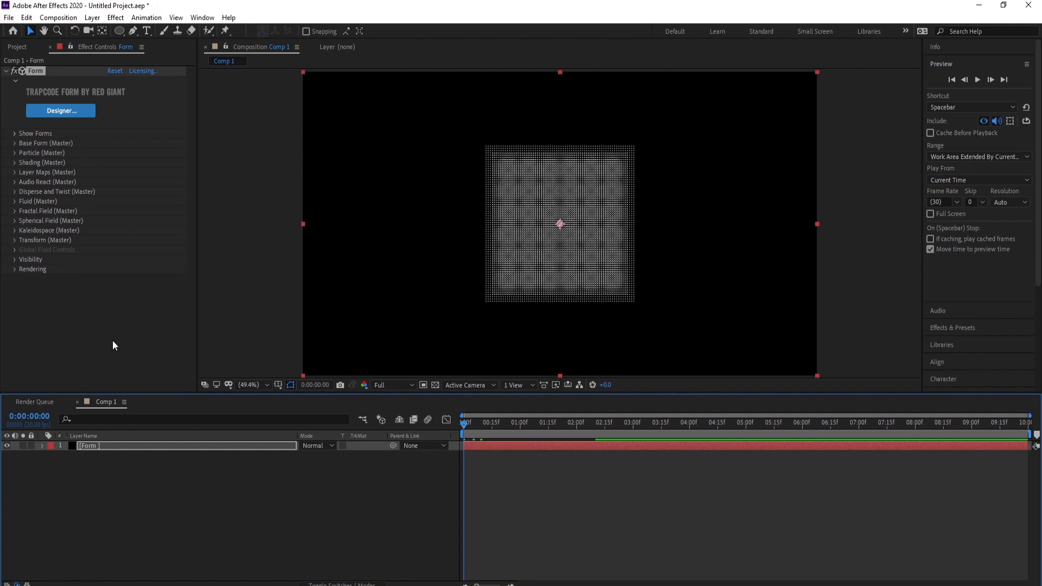
Set the effect's base form to Sphere - Layered with a linked XYZ size of 700.
click(15, 144)
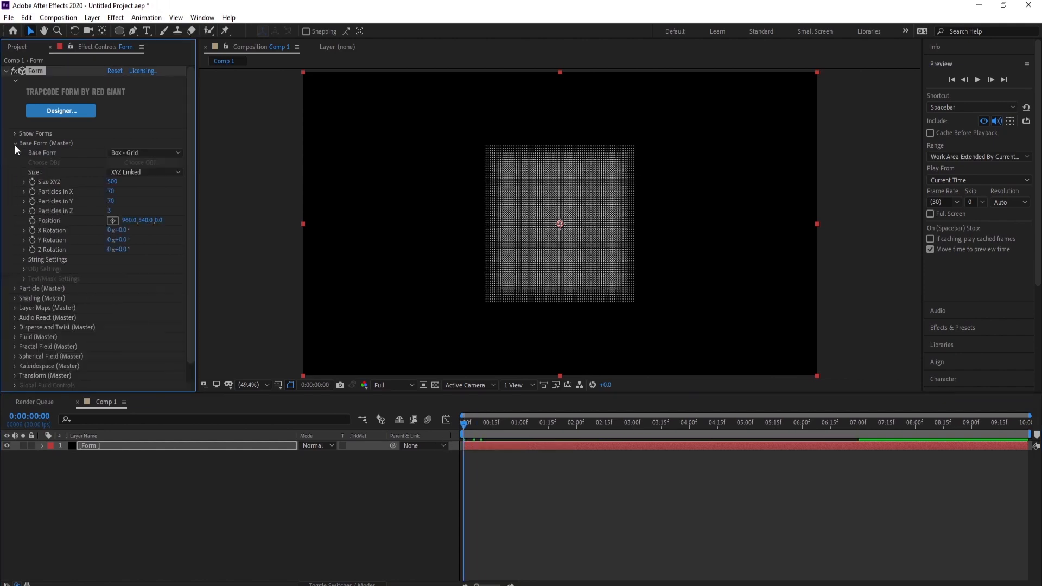
click(125, 151)
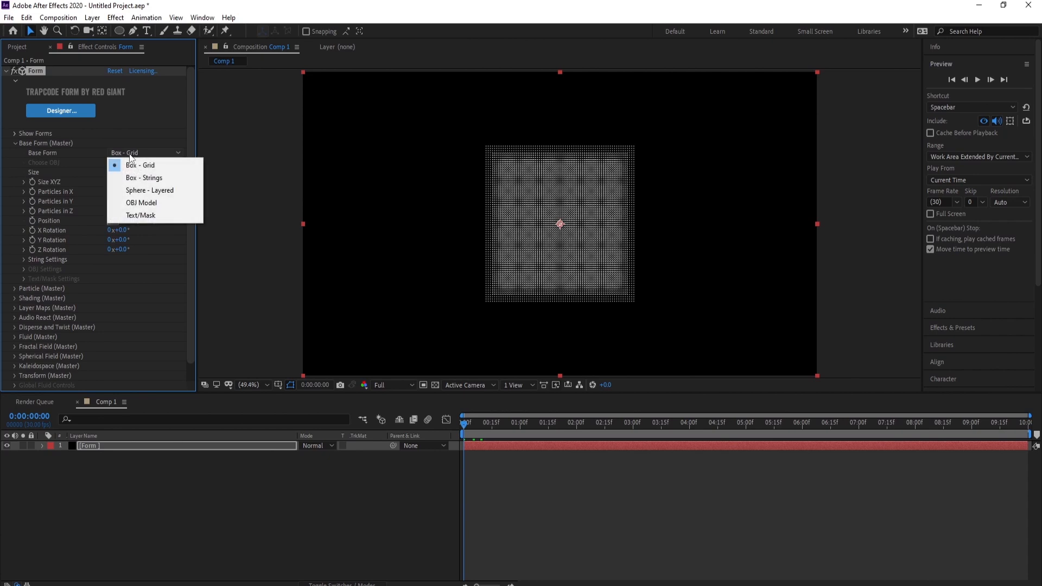
click(148, 190)
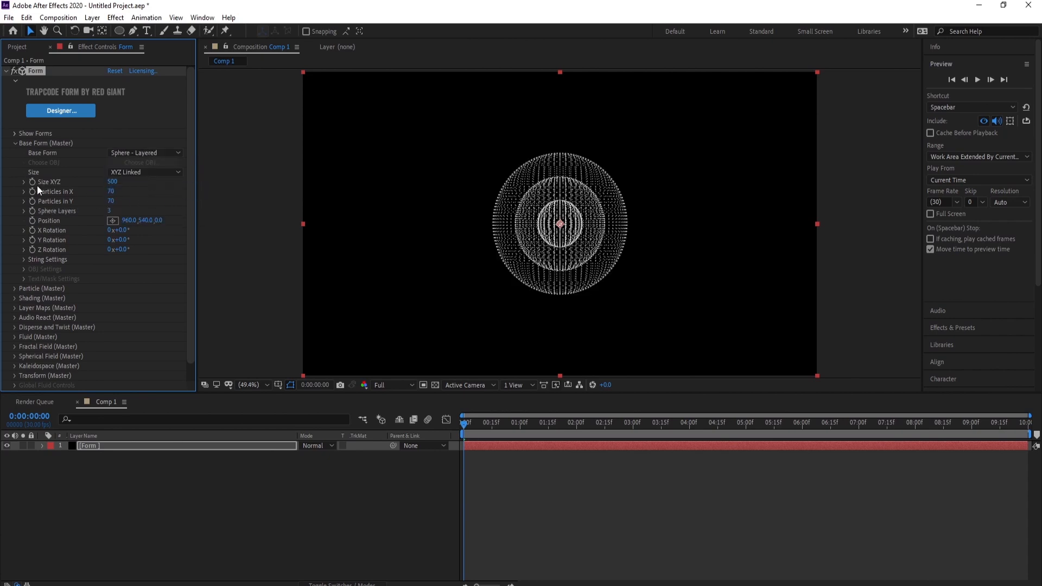
click(112, 182)
text(700)
Set the sphere's particles in X and Y to 150 each and its sphere layers to 1.
click(111, 193)
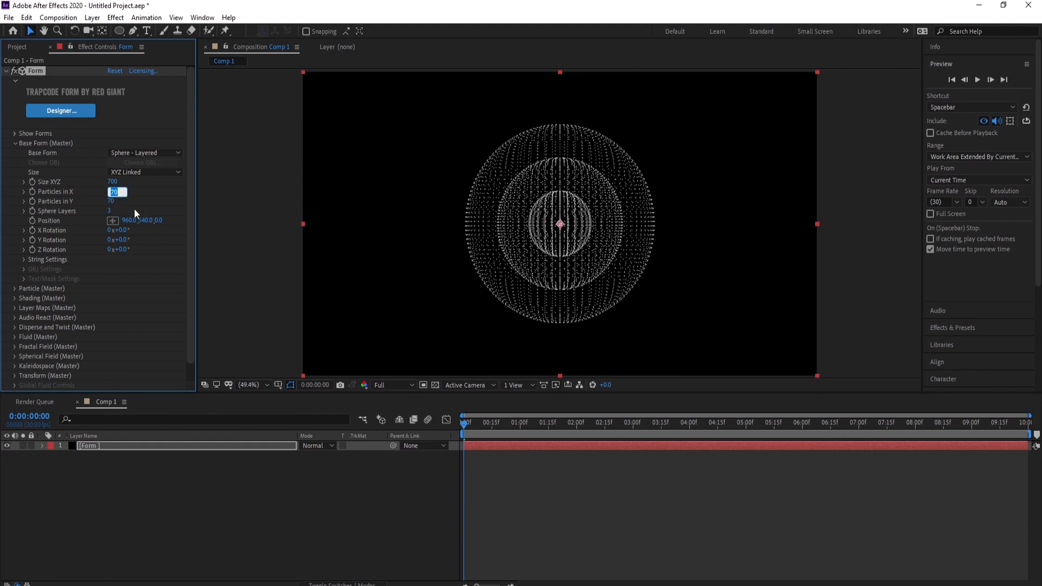
text(15)
click(112, 201)
text(1)
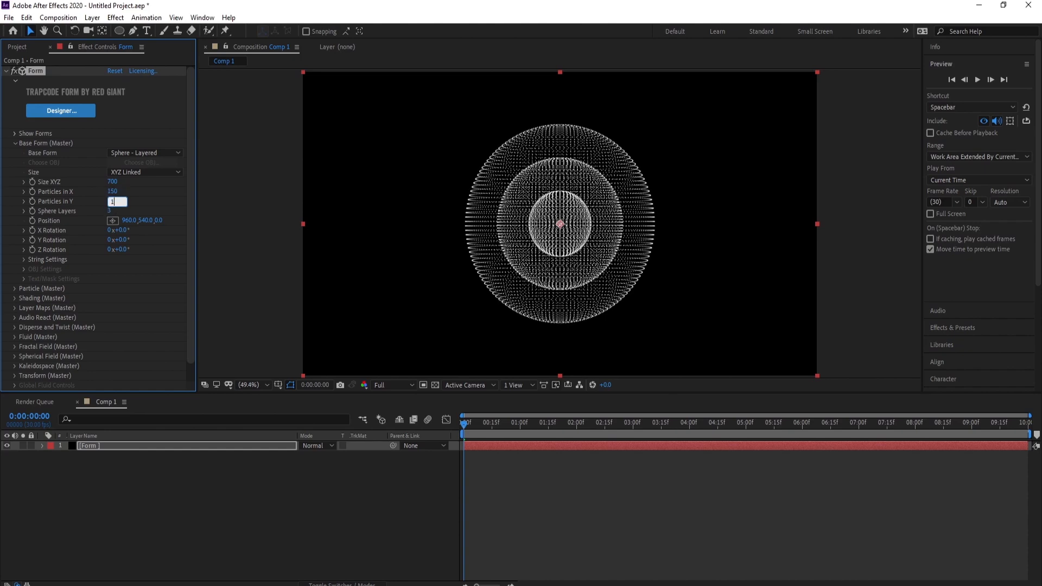
text(50)
key(Return)
click(110, 211)
text(1)
key(Return)
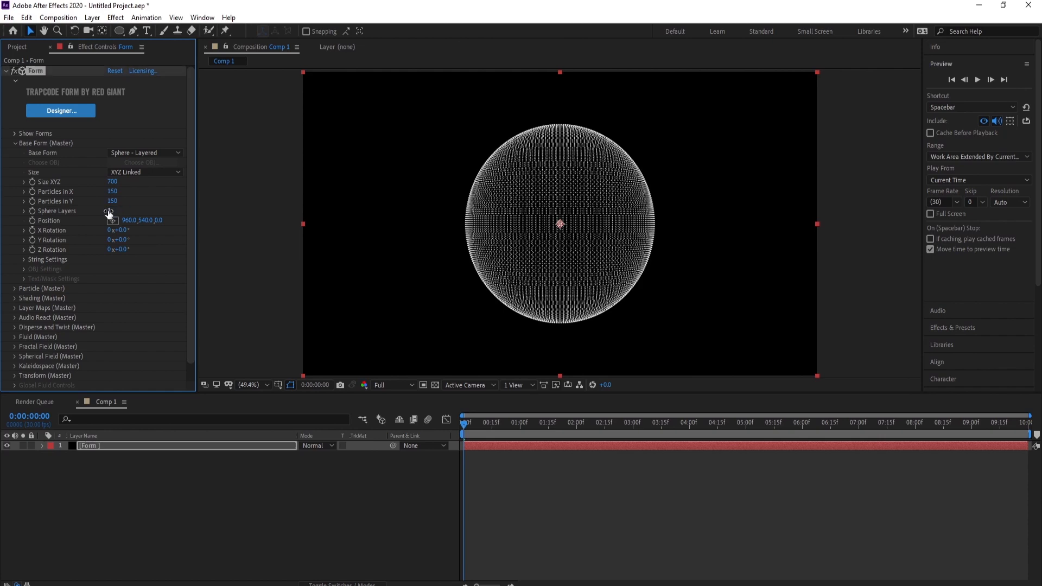
Set the master particle size to 1.
click(15, 143)
click(14, 152)
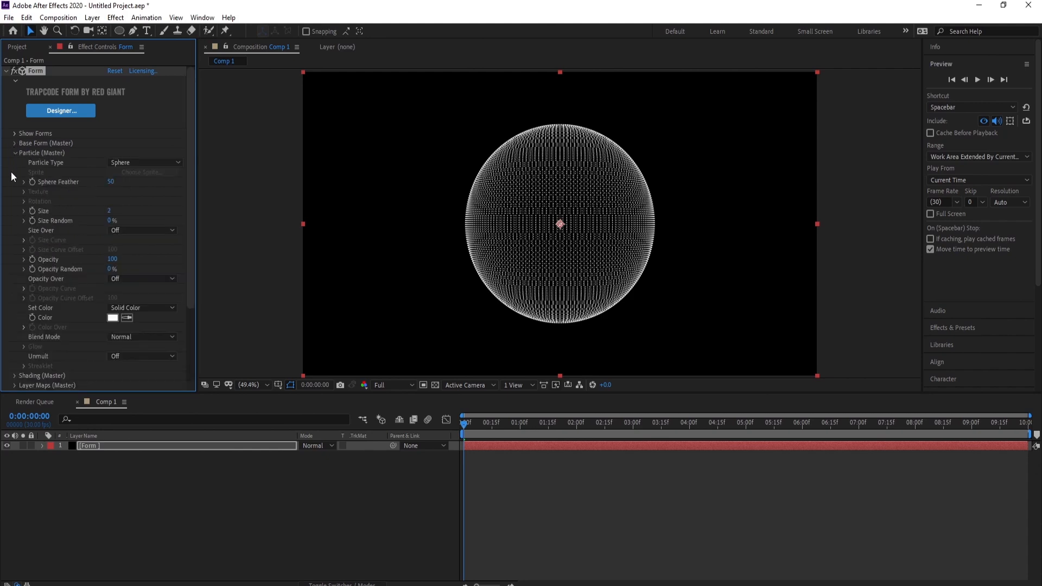
click(110, 211)
text(1)
key(Return)
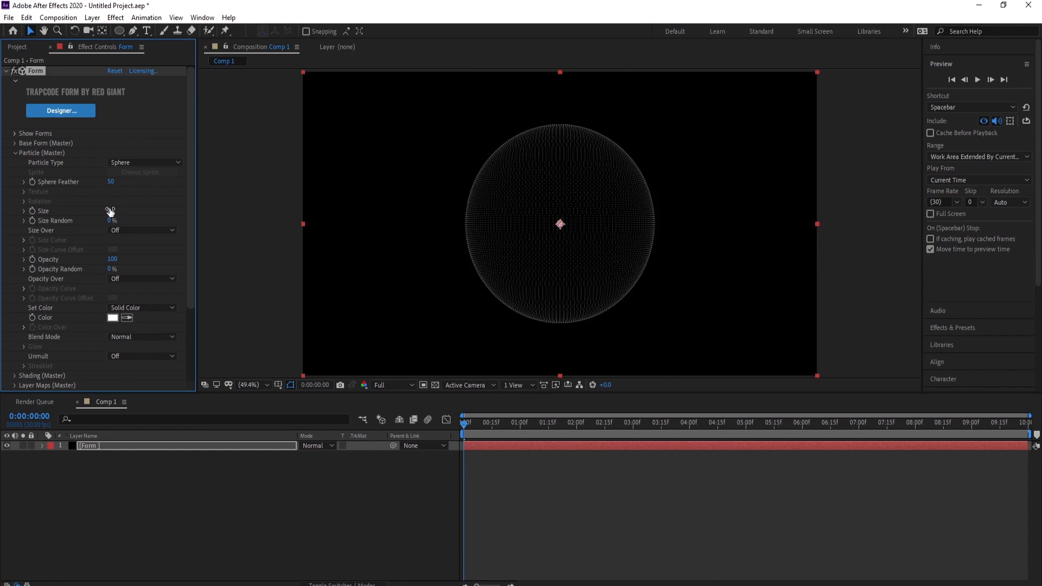
Change the particle color to orange, FFA421.
click(113, 318)
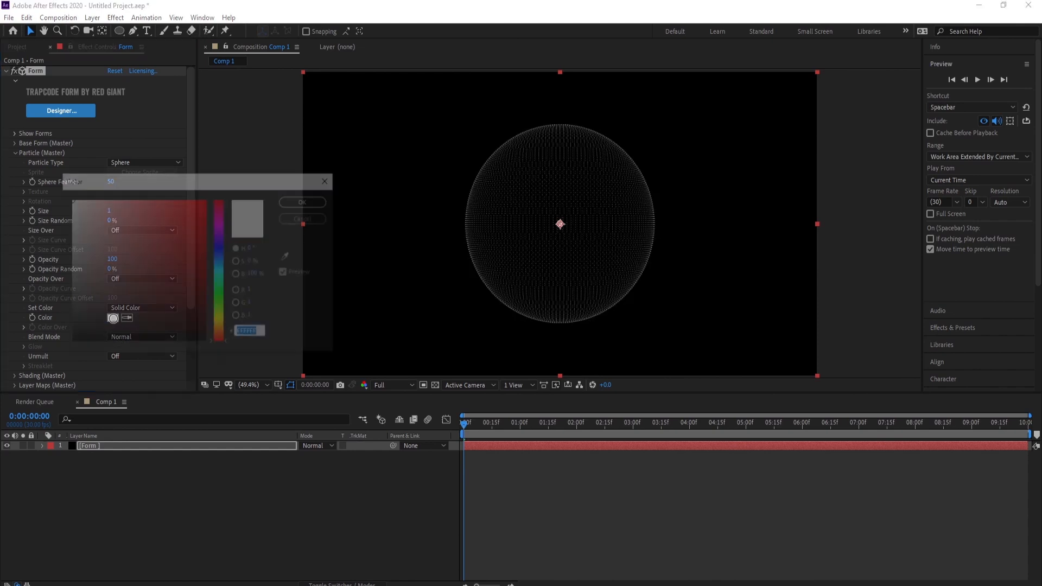
click(220, 318)
drag(220, 323, 214, 167)
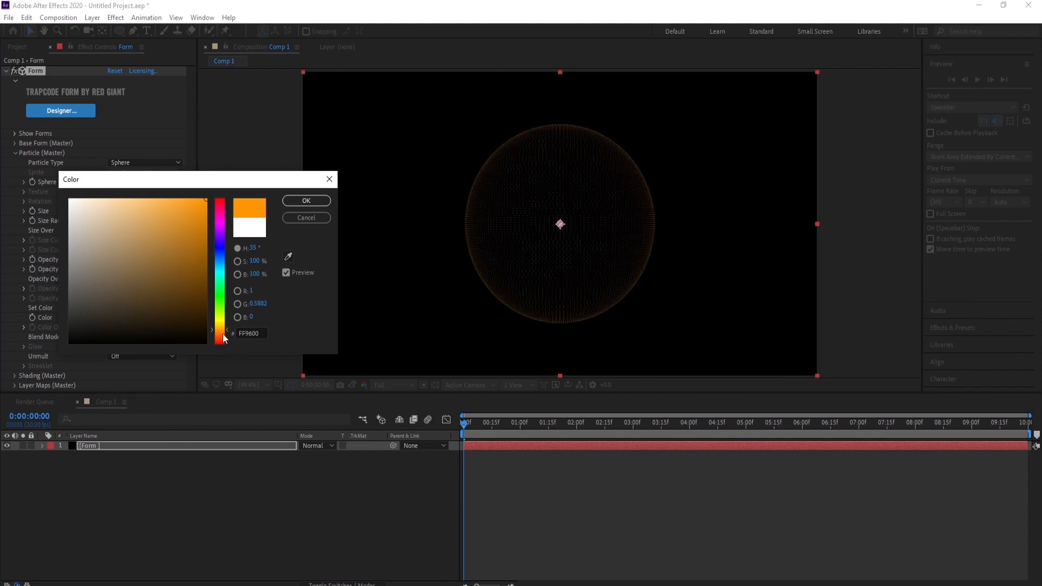
click(222, 329)
drag(221, 332, 222, 333)
click(189, 198)
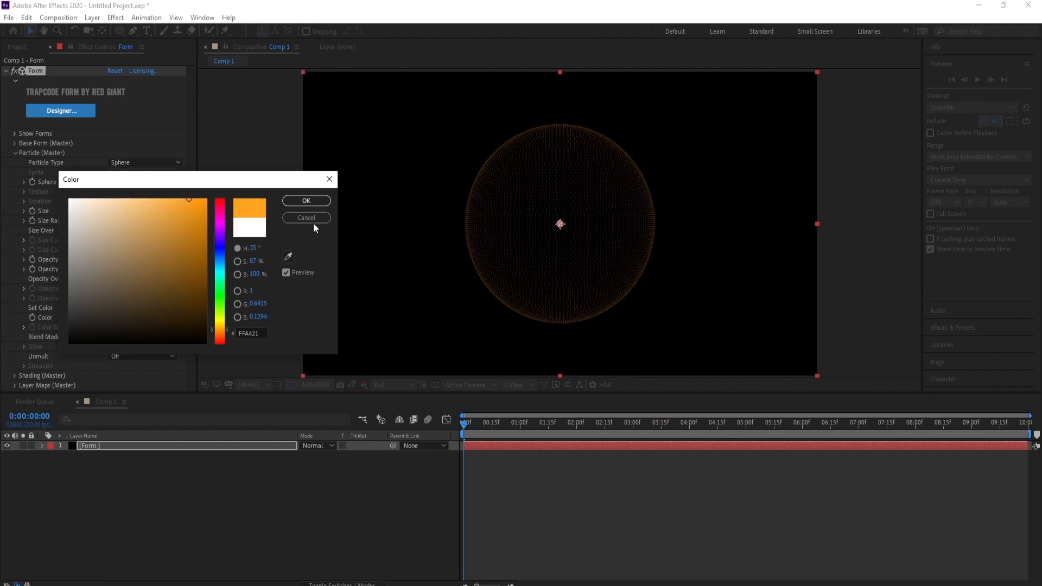
click(306, 202)
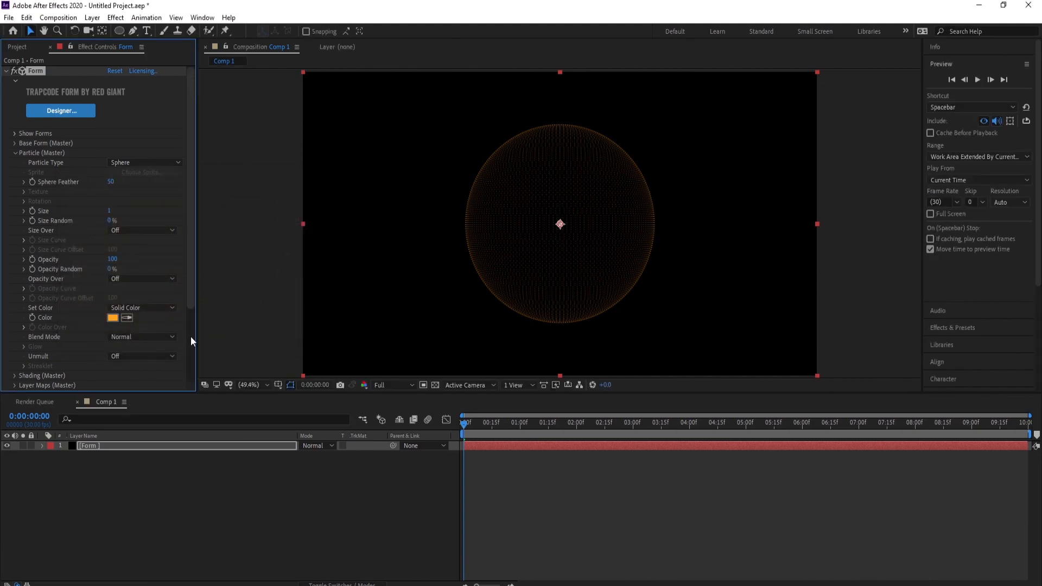
Set the master Disperse amount to 5 and preview the sphere.
click(15, 157)
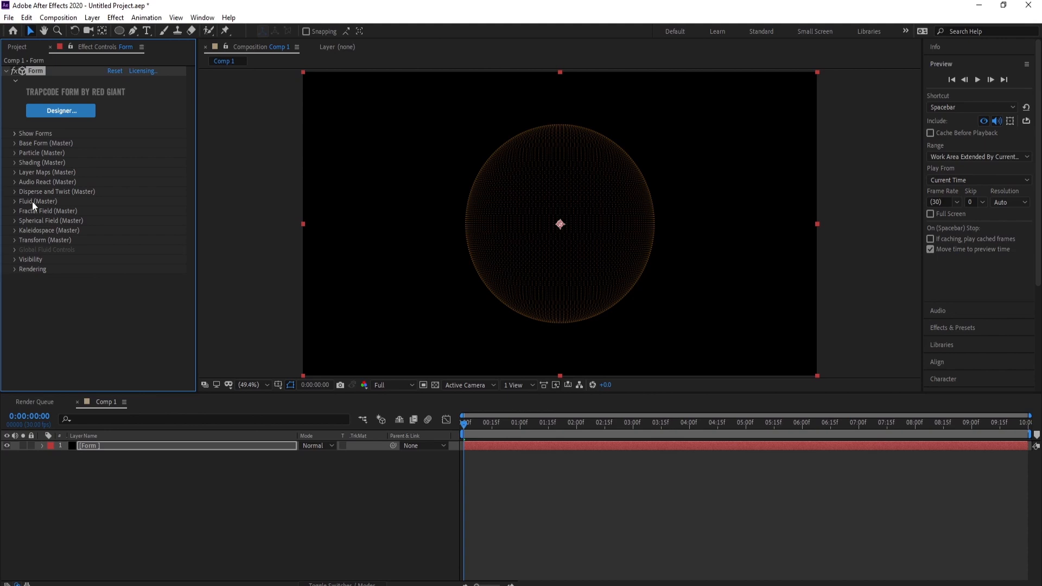
click(14, 191)
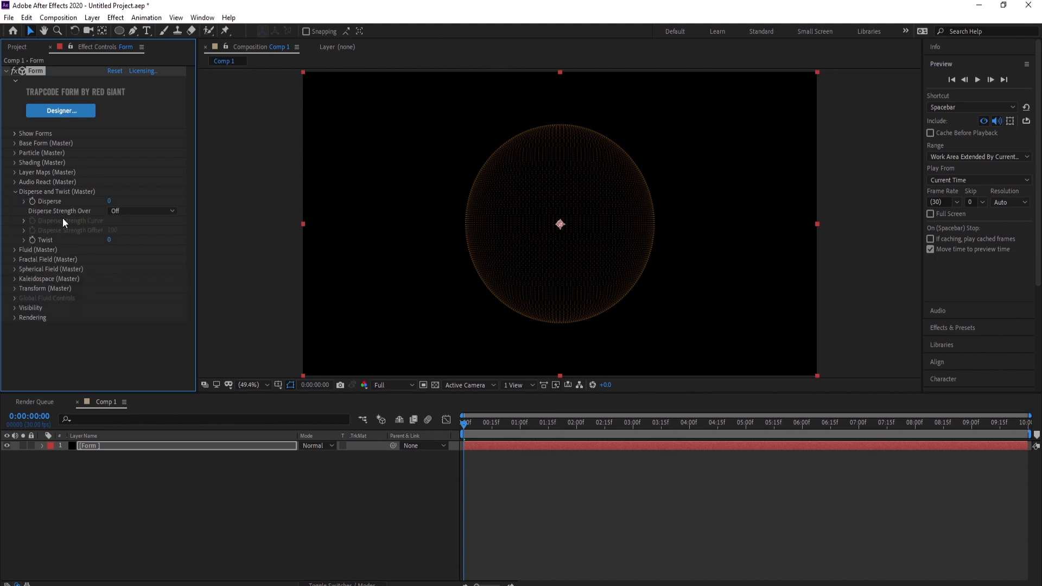
click(111, 202)
text(5)
key(Return)
key(space)
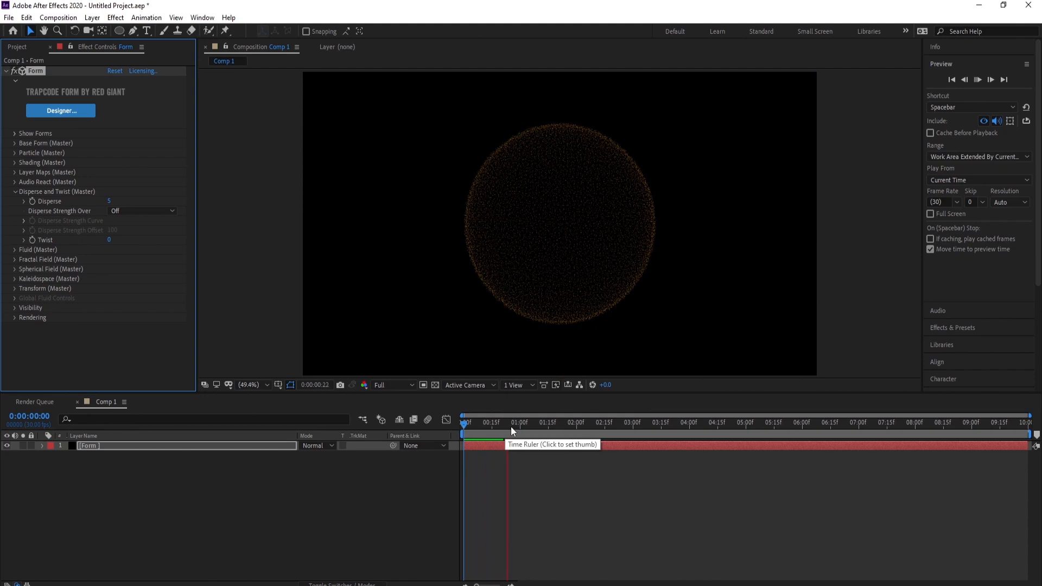
click(389, 437)
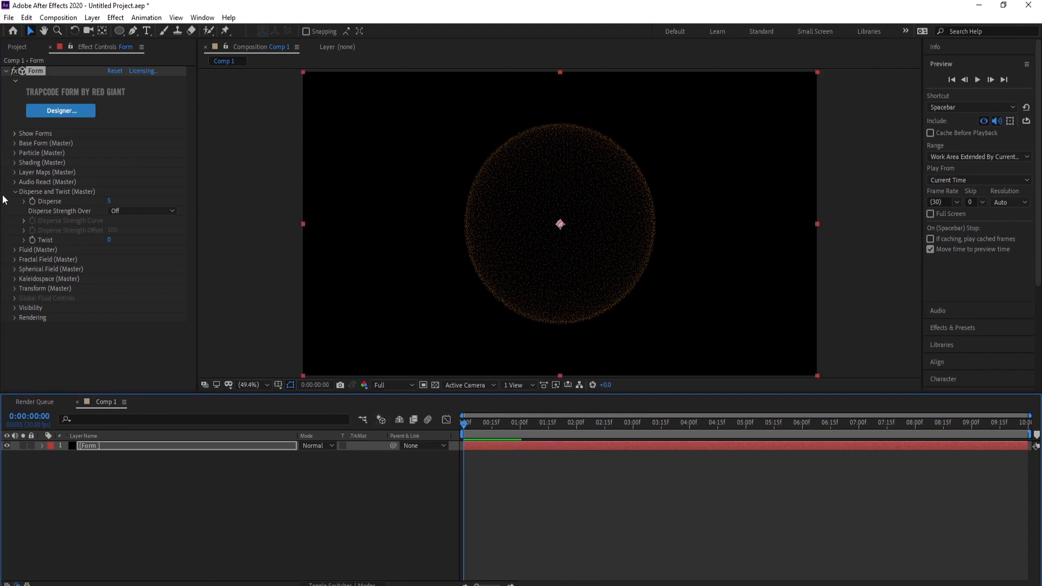
Add the expression time*-30 to the base form's X Rotation.
click(15, 143)
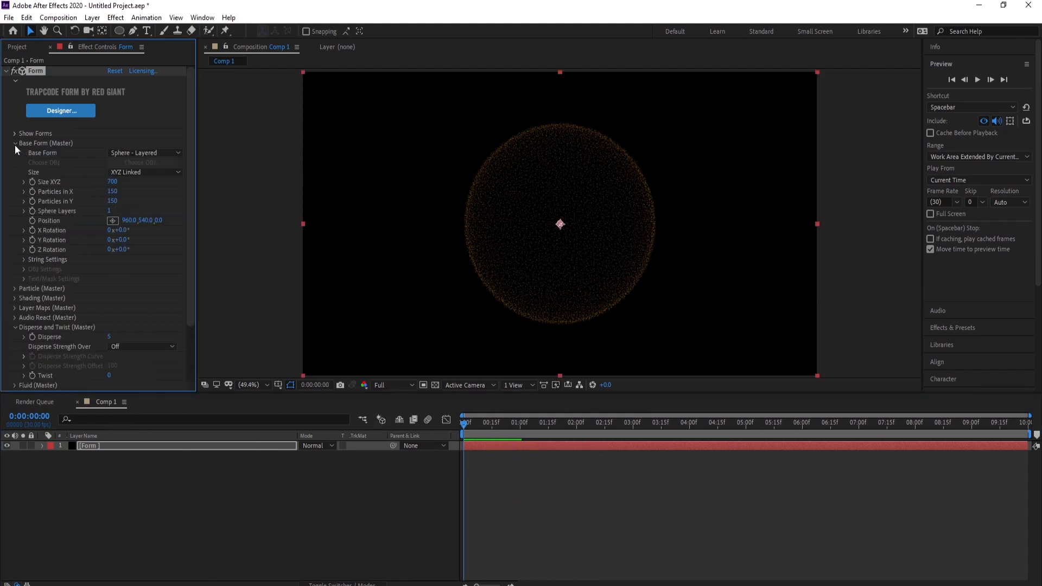
scroll(192, 219, down, 1)
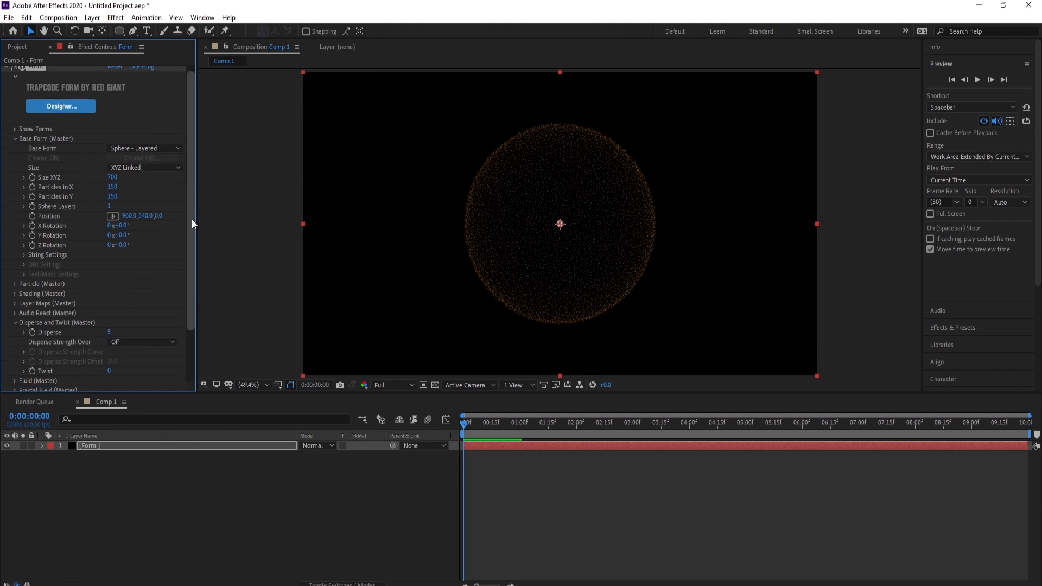
alt+click(33, 224)
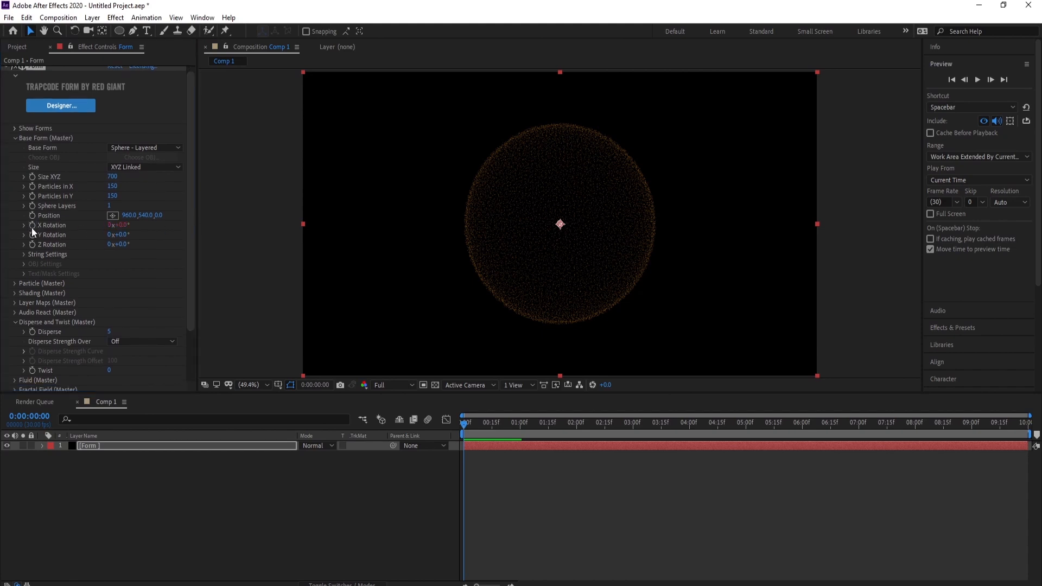
text(time)
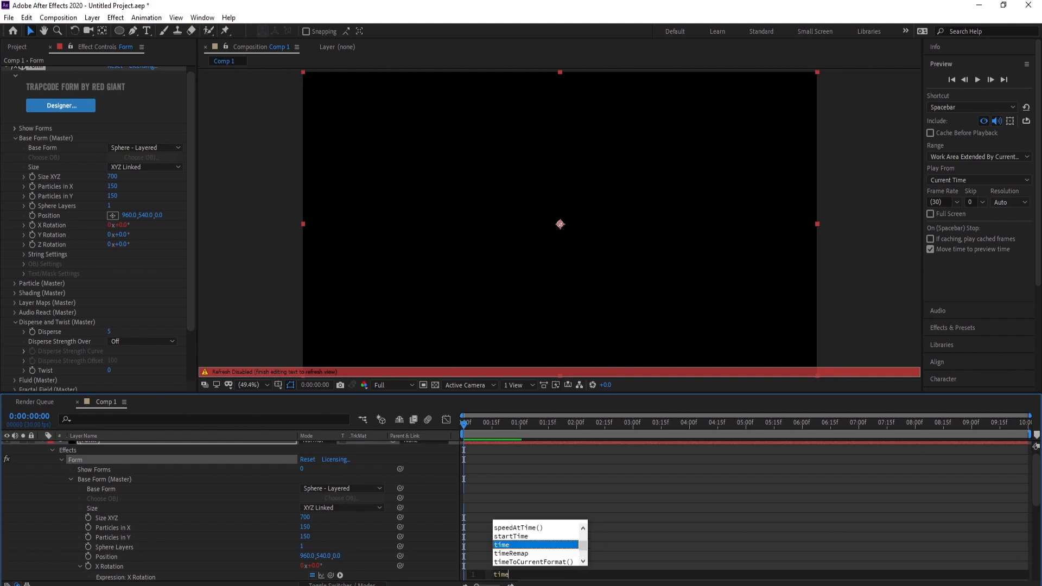
text(*)
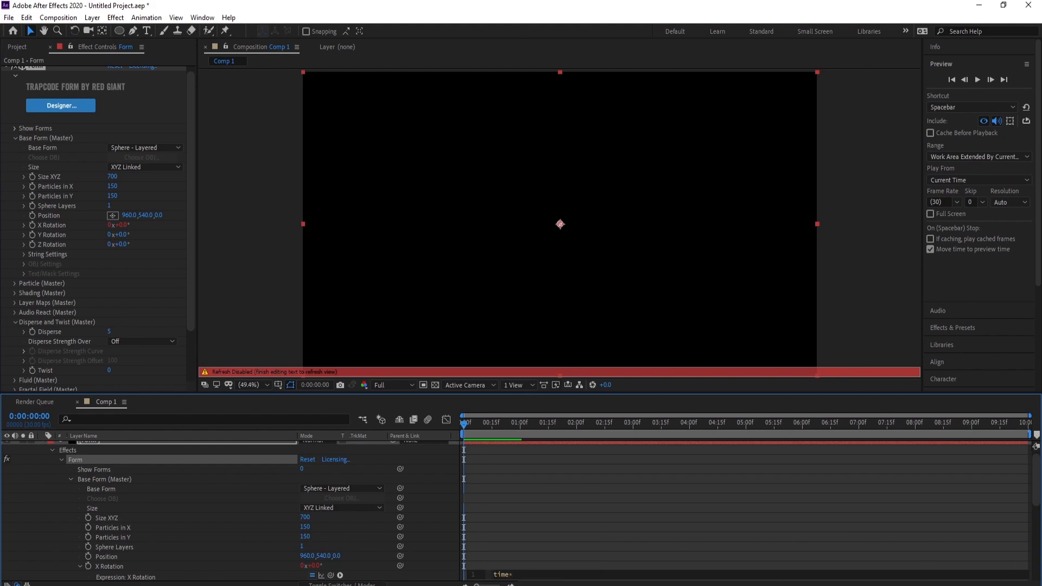
text(-30)
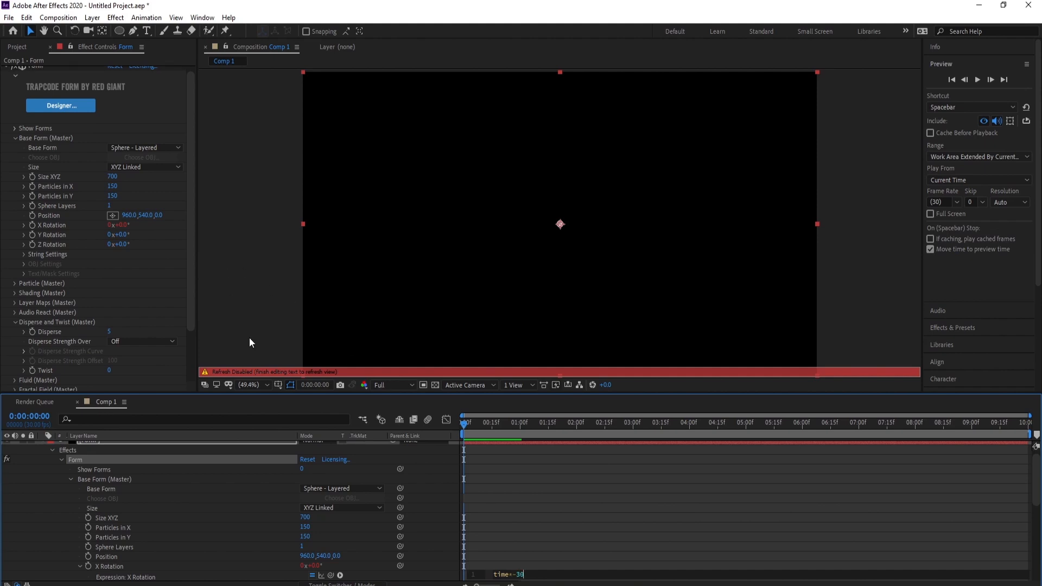
click(279, 344)
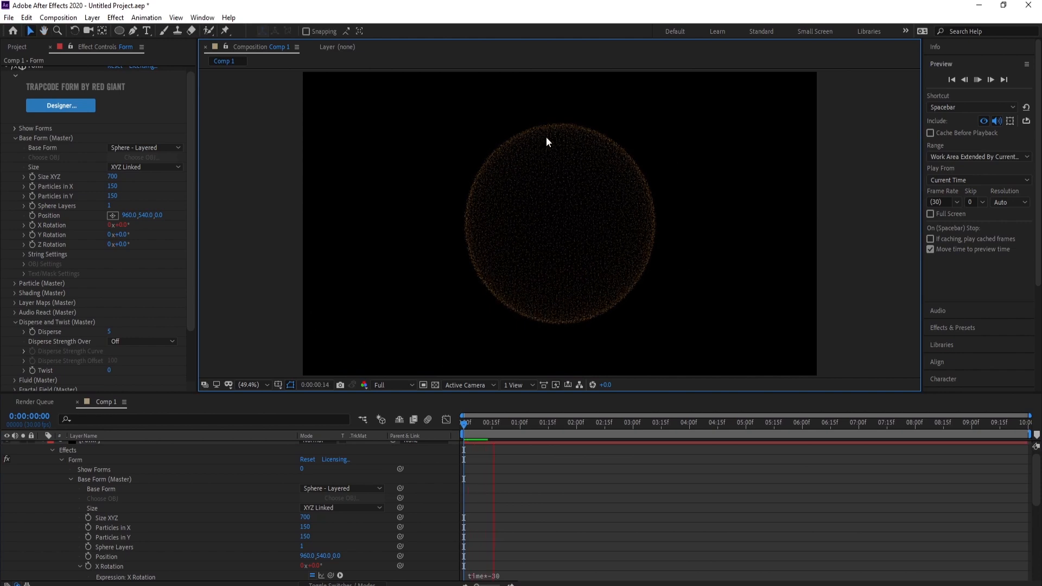
Collapse the Form layer's properties and preview the rotating sphere from the start of the composition.
key(h)
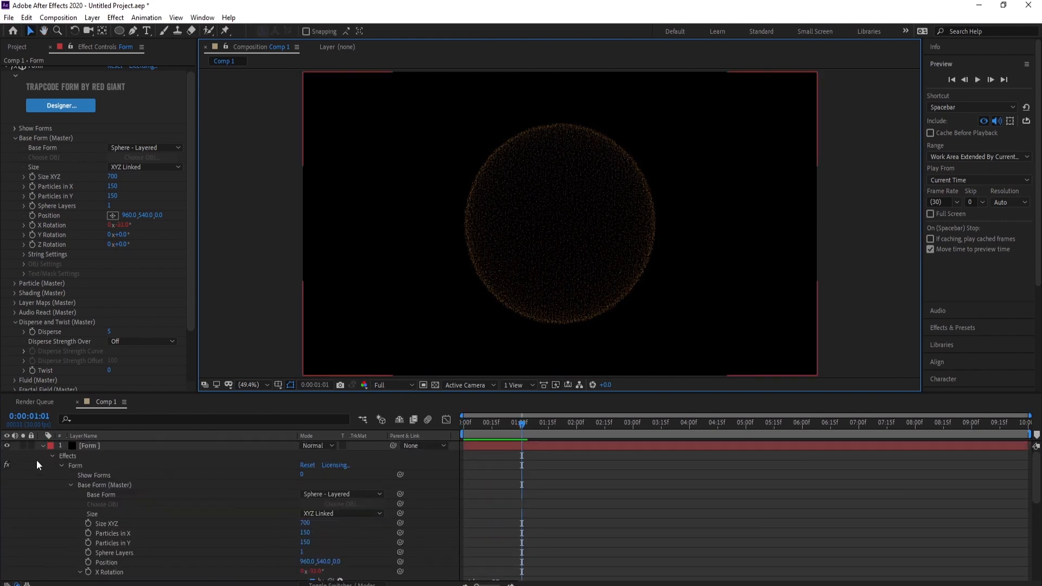
click(41, 446)
key(Home)
key(space)
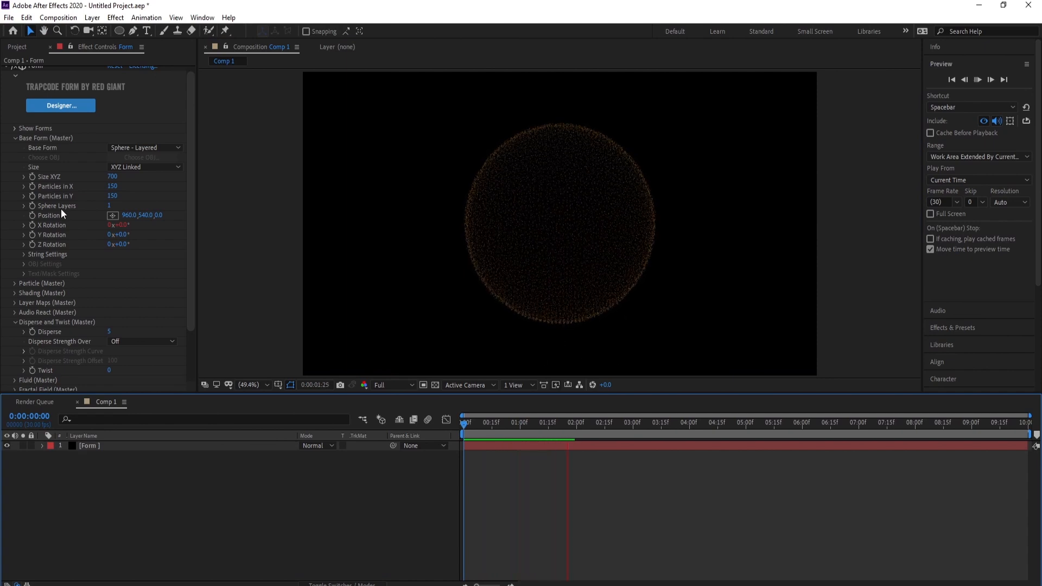
Set Affect Size to 5 in the master Fractal Field.
click(15, 139)
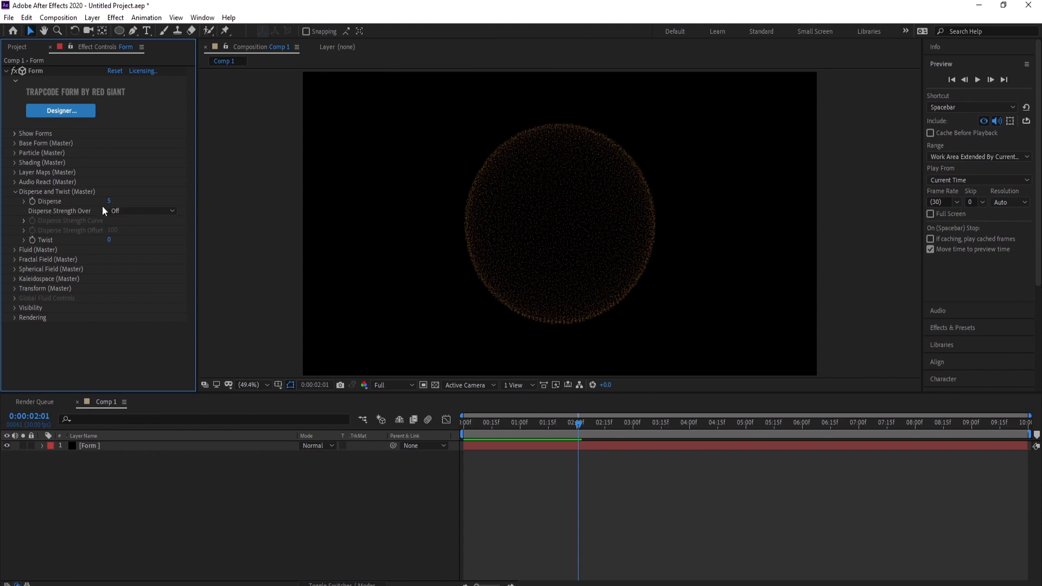
click(13, 193)
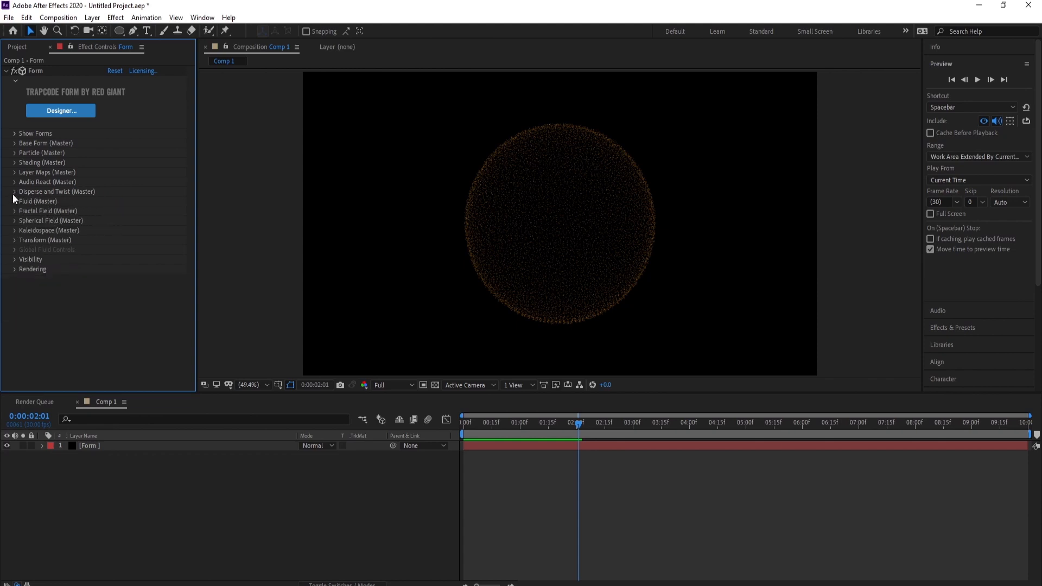
click(13, 211)
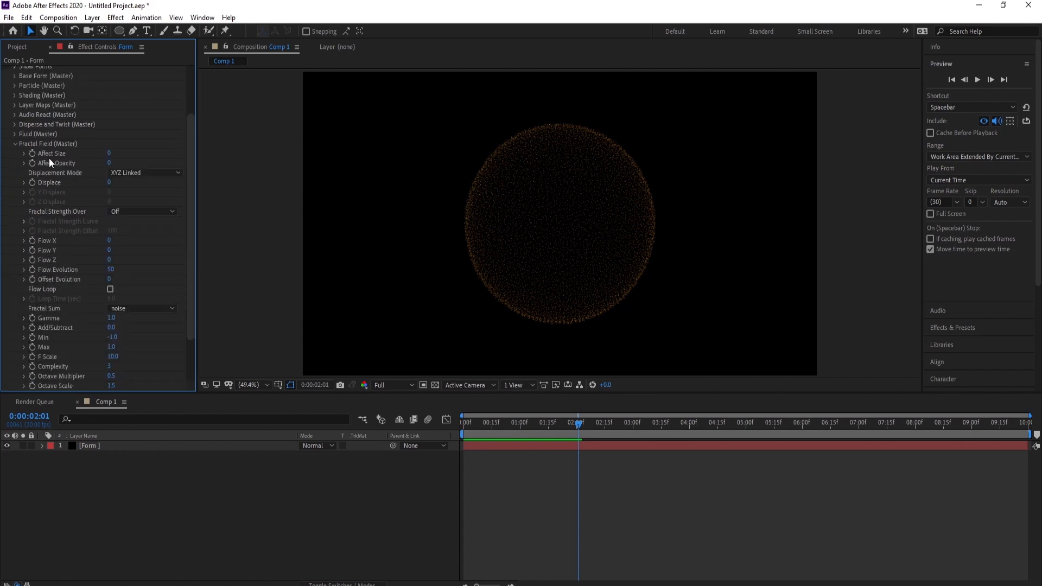
click(110, 154)
key(Return)
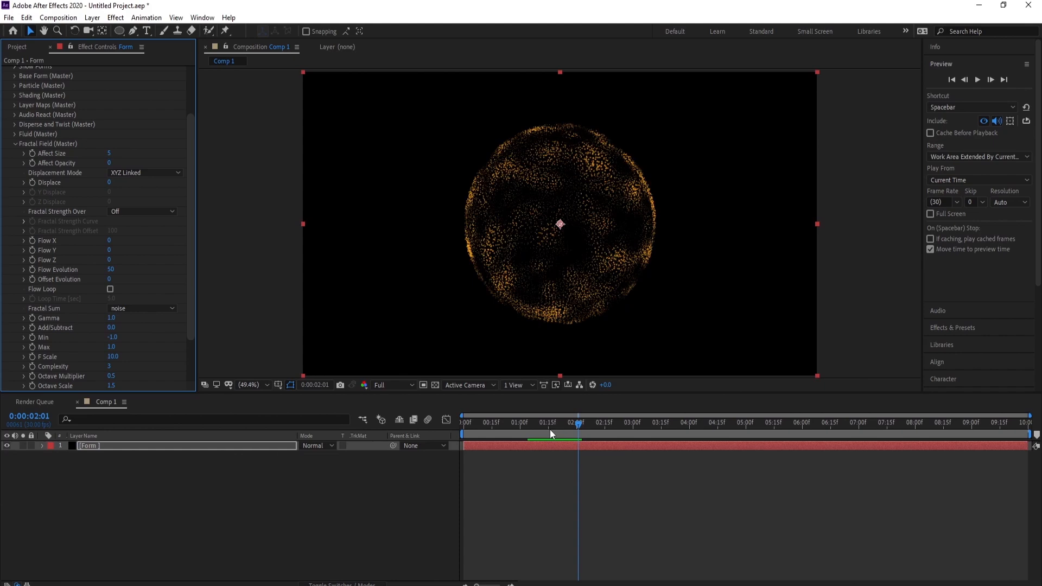
Preview the sphere with the fractal field from the start of the composition and collapse the Fractal Field settings.
drag(536, 426, 447, 435)
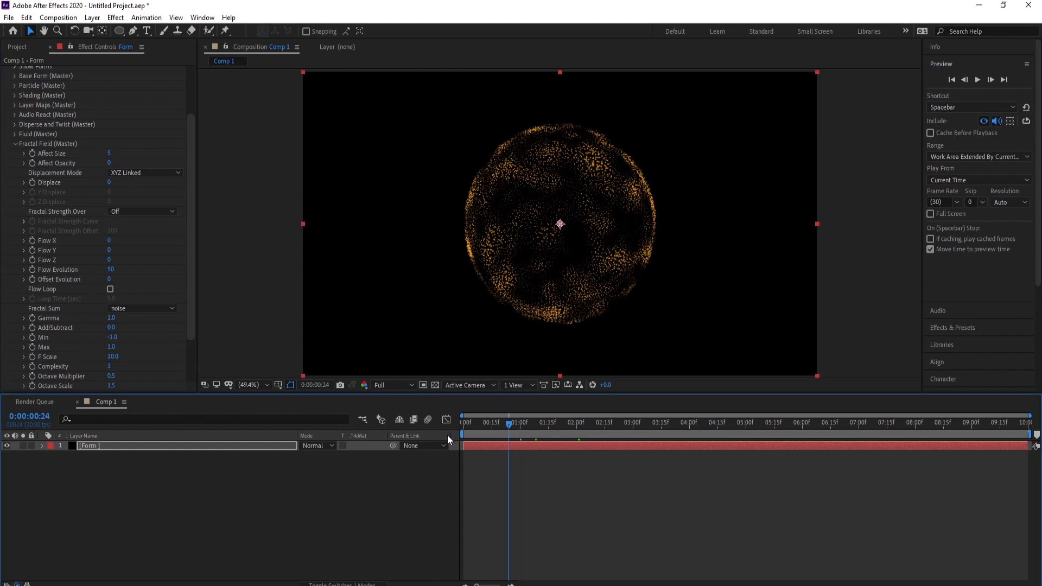
key(space)
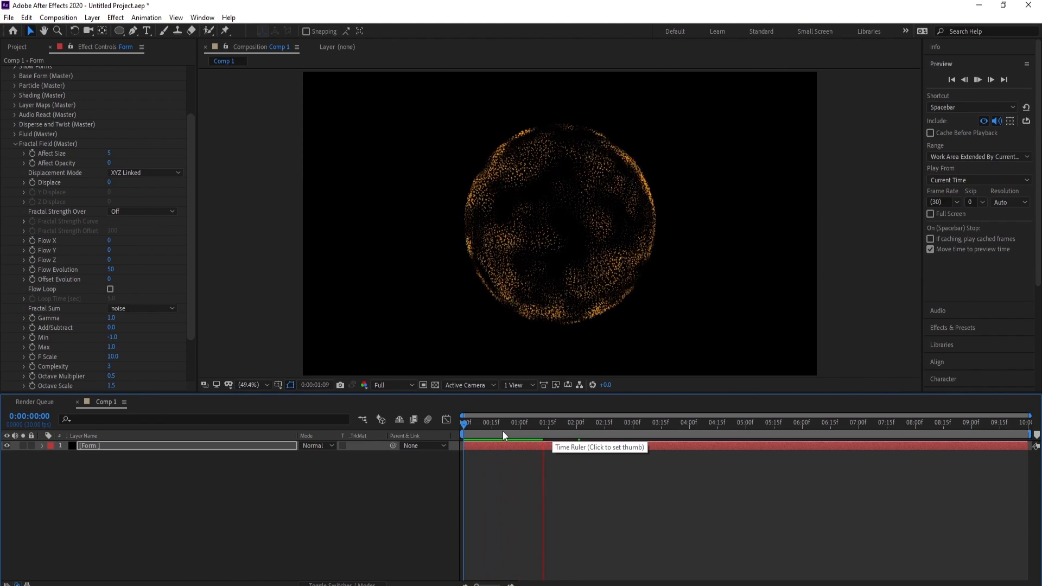
key(space)
drag(556, 430, 493, 433)
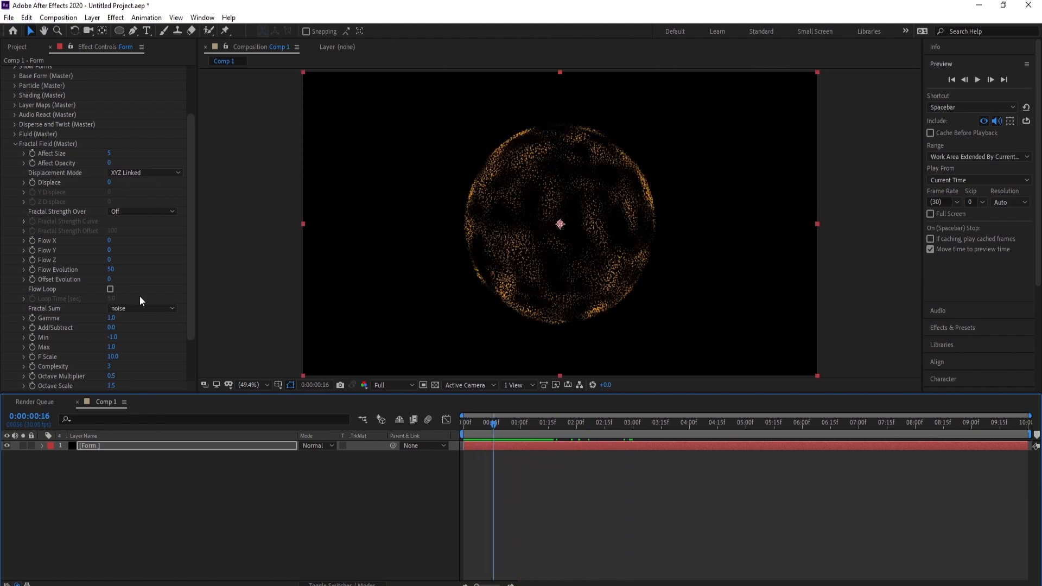
click(12, 144)
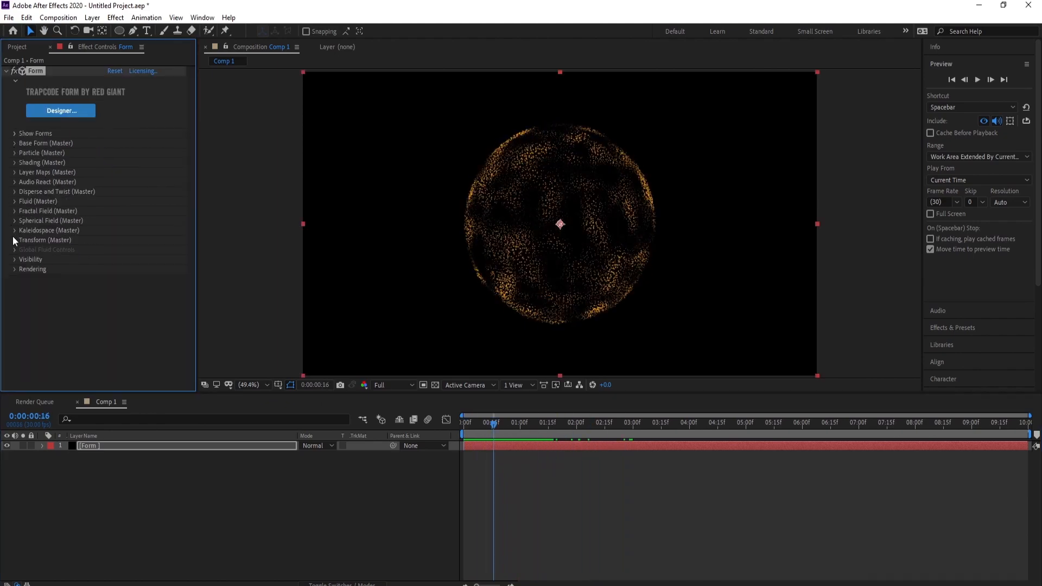
Set the Form effect's Visibility to a Far Vanish of 3000 and a Far Start Fade of 13000.
click(14, 260)
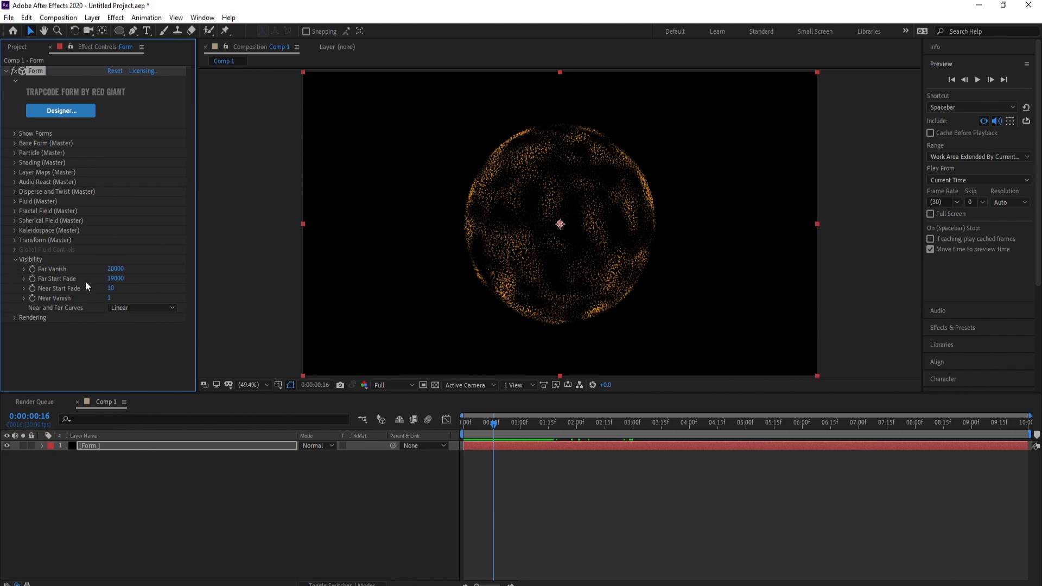
click(116, 269)
text(3000)
key(Return)
click(116, 279)
click(116, 280)
drag(116, 280, 112, 280)
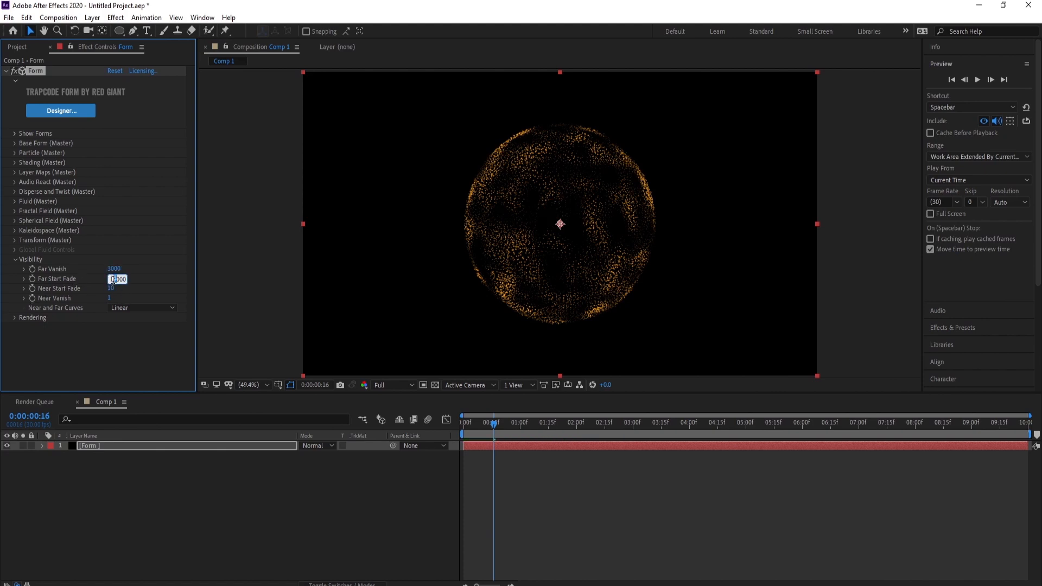
text(13)
key(Return)
Preview the sphere with the new visibility settings and collapse the Visibility group.
key(space)
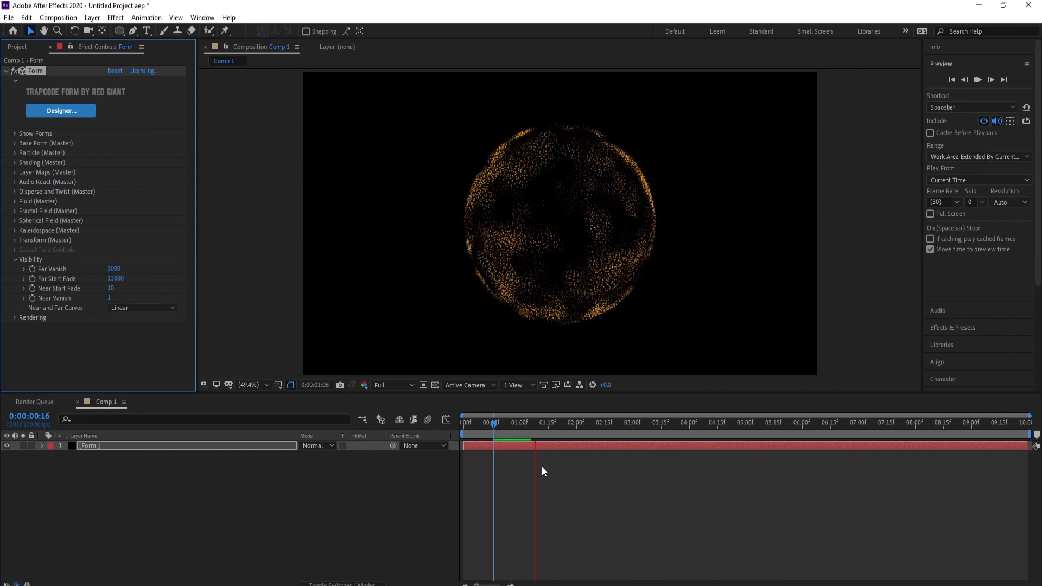
click(506, 425)
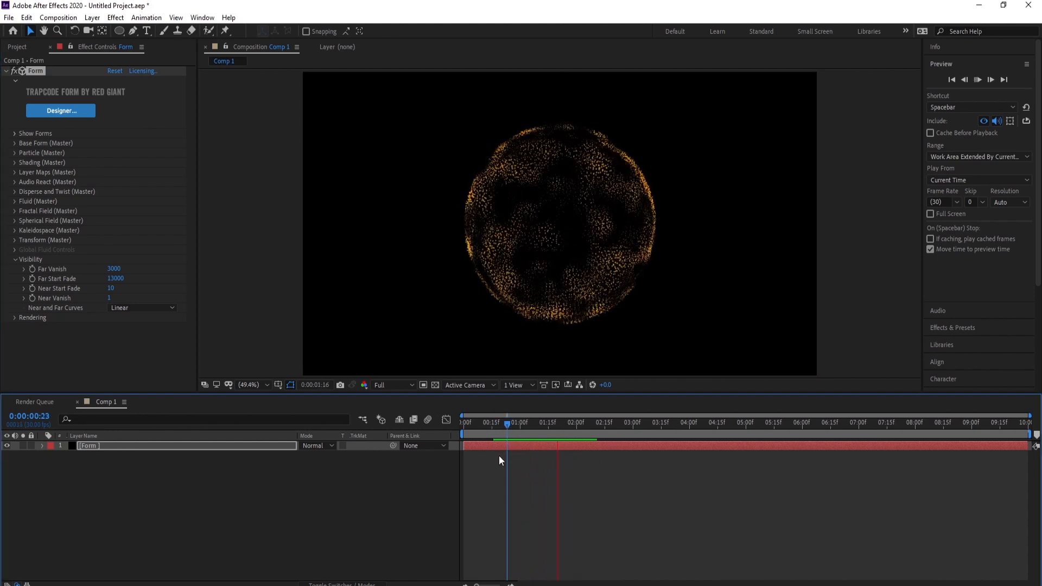
key(space)
click(16, 258)
Set the master particle Blend Mode to Add on the Form layer.
click(124, 447)
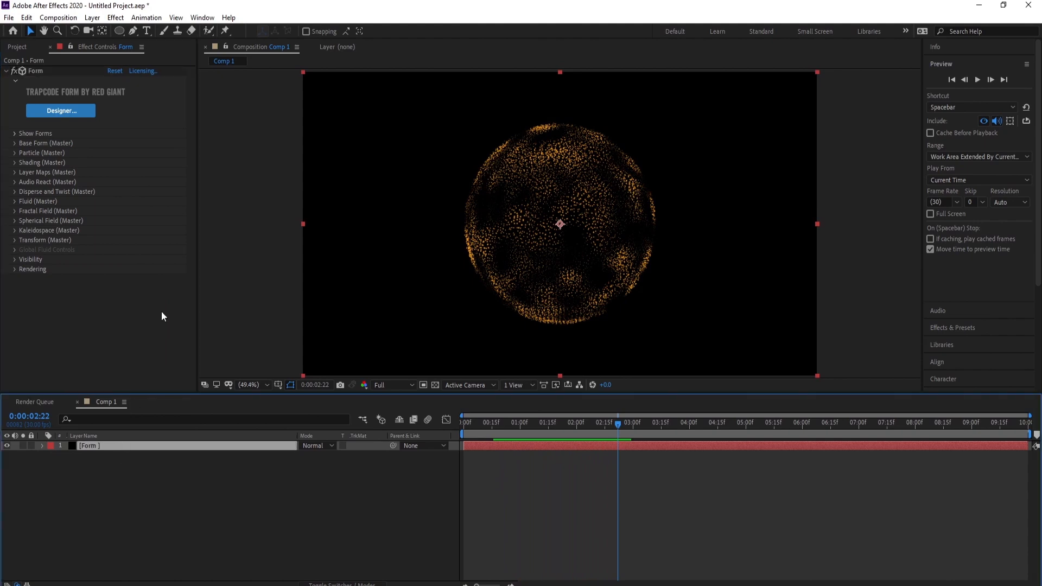
click(14, 153)
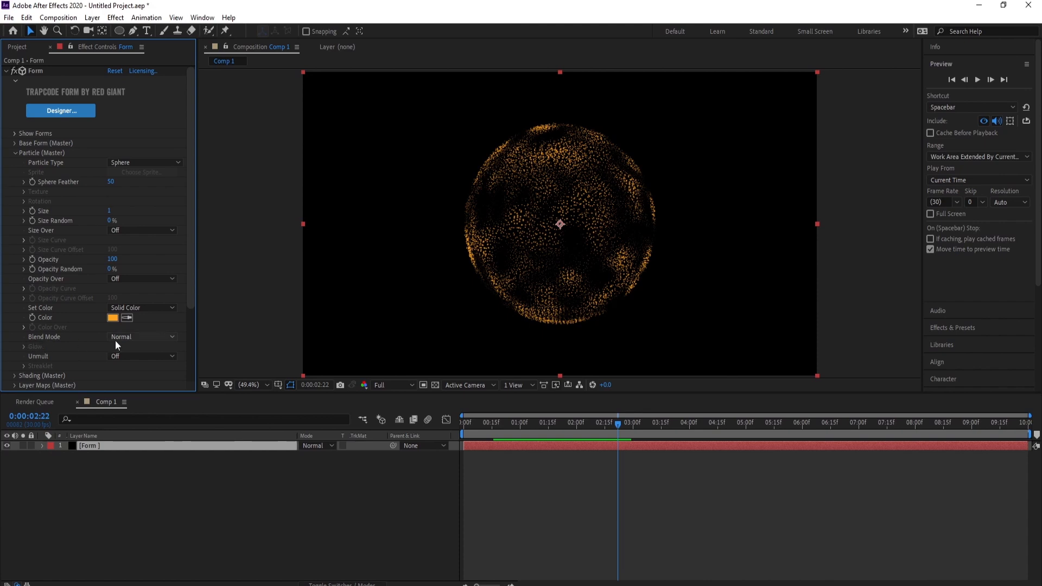
click(141, 339)
click(140, 361)
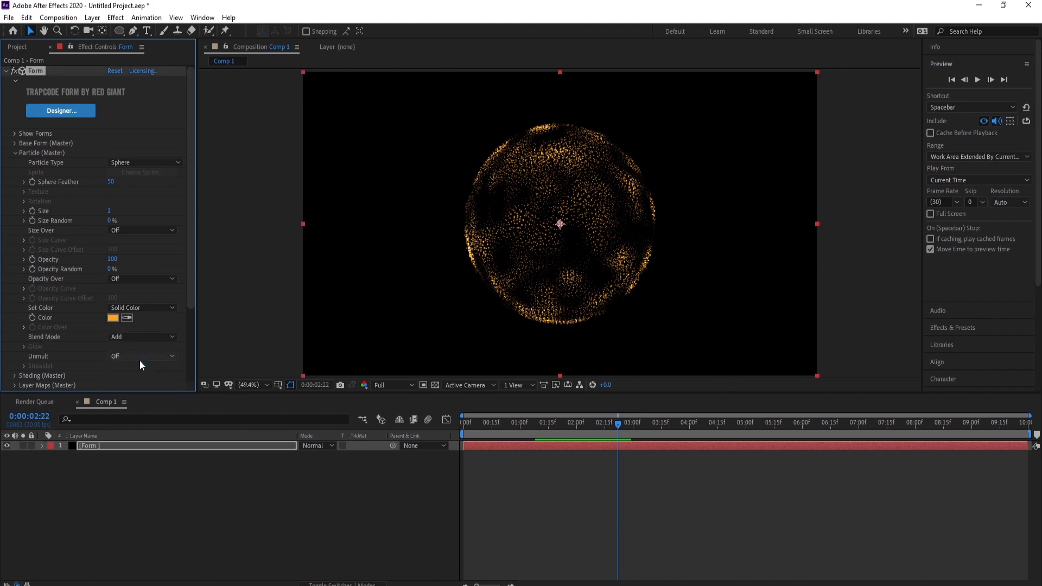
click(16, 153)
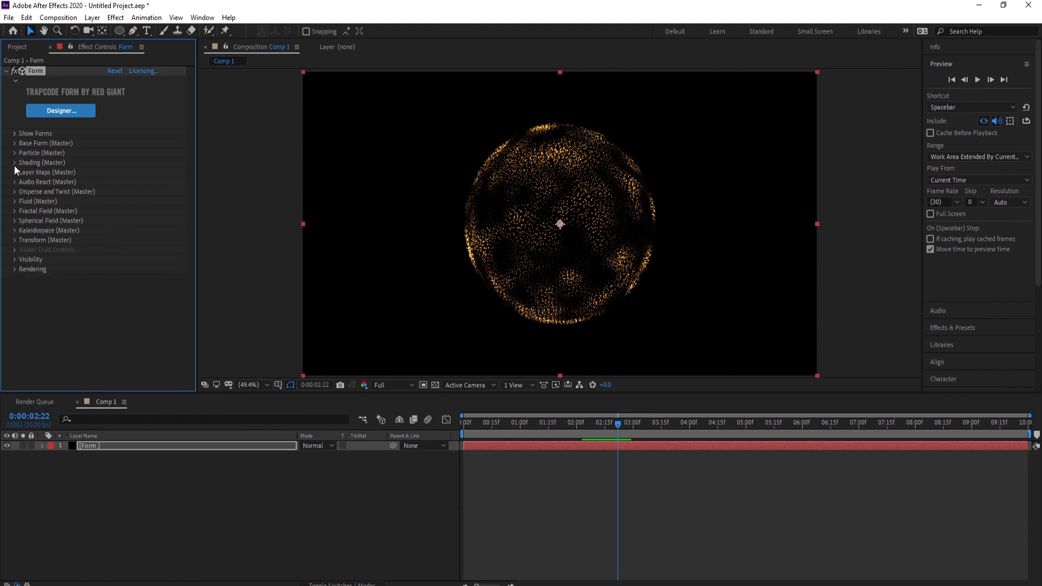
Apply the CC Vector Blur effect to the Form layer and set its Amount to 5.
click(116, 448)
click(115, 17)
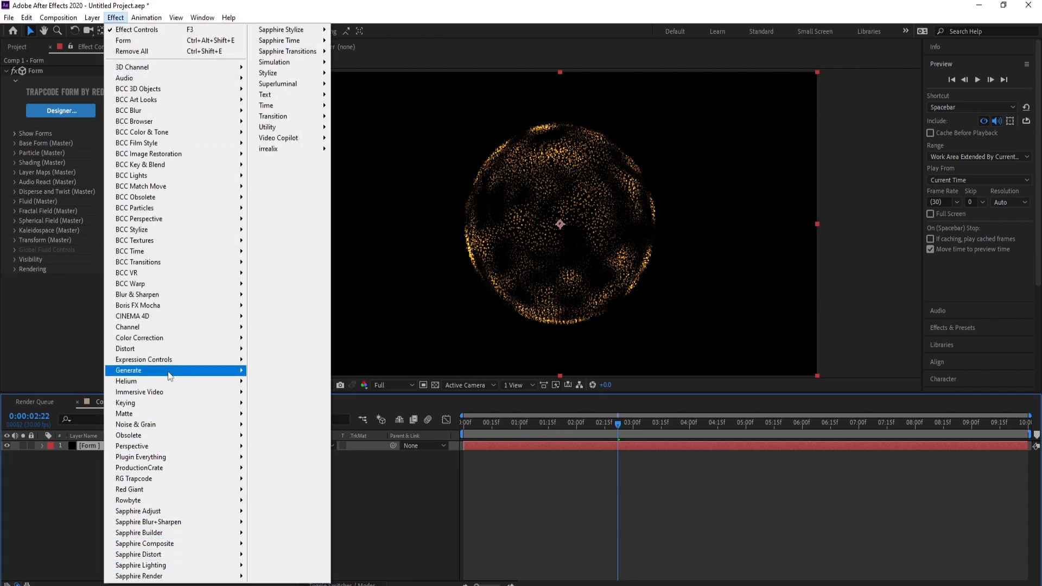
mouse_move(185, 294)
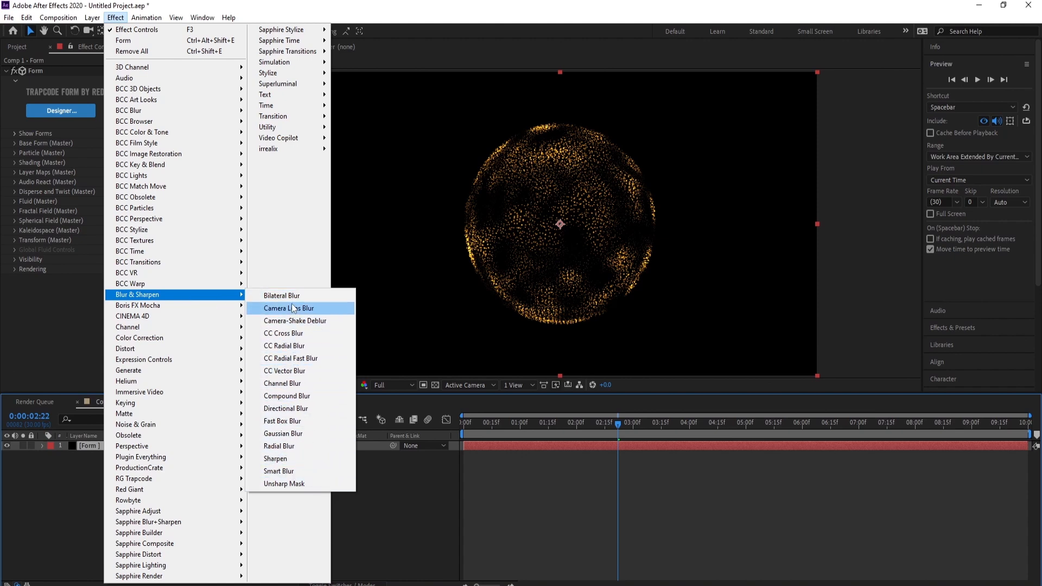
click(287, 370)
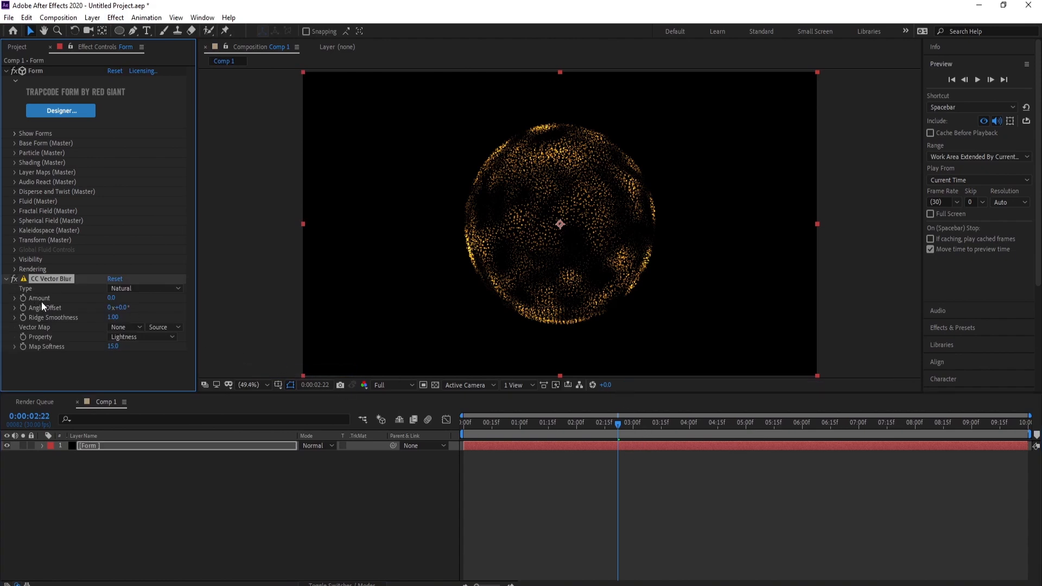
click(112, 298)
text(4)
drag(118, 298, 99, 301)
text(5)
key(Return)
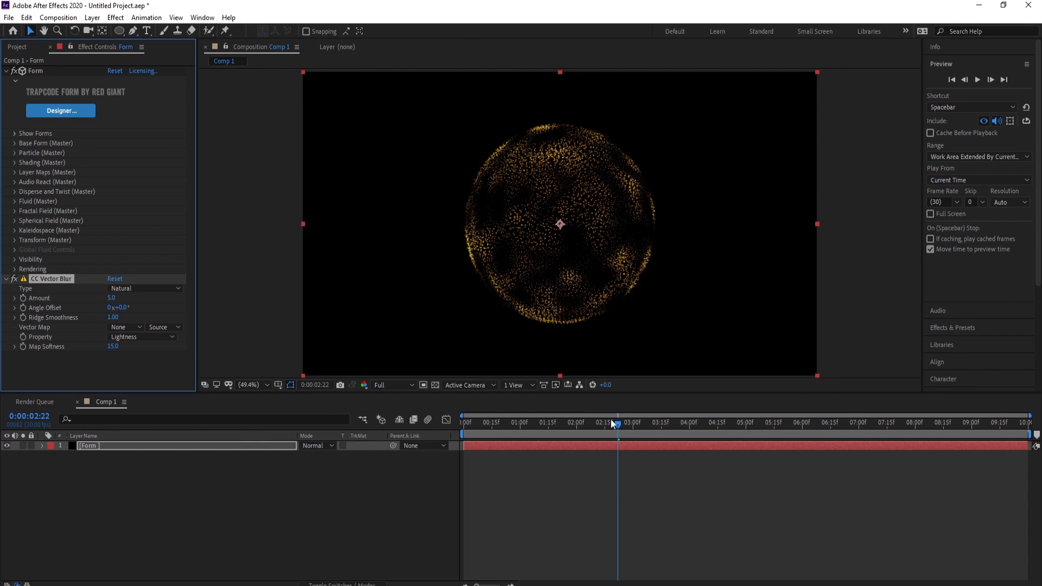
Preview the vector-blurred sphere and move the current time back to 0:00:01:10.
key(space)
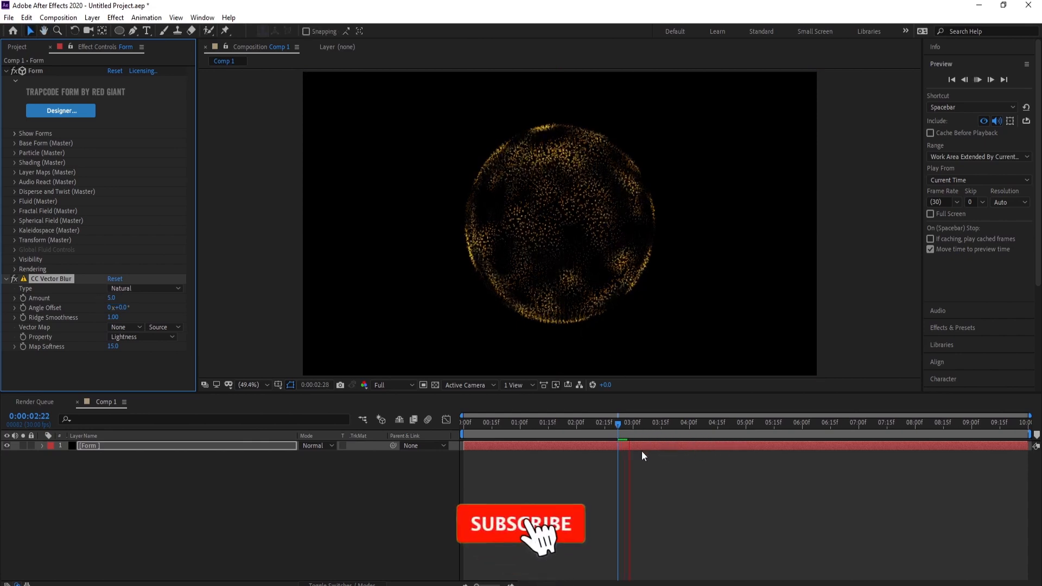
click(619, 427)
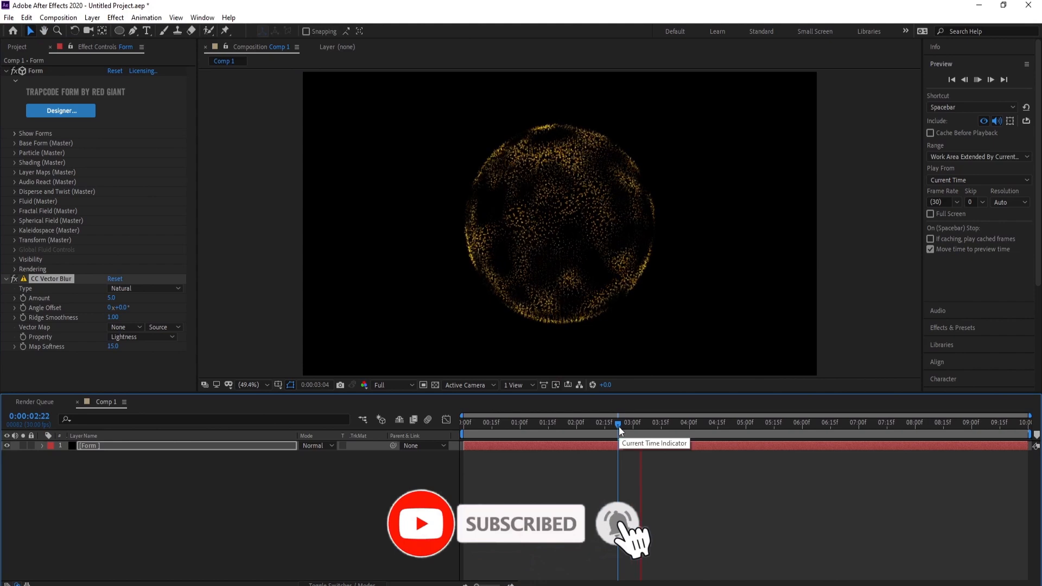
drag(619, 427, 539, 432)
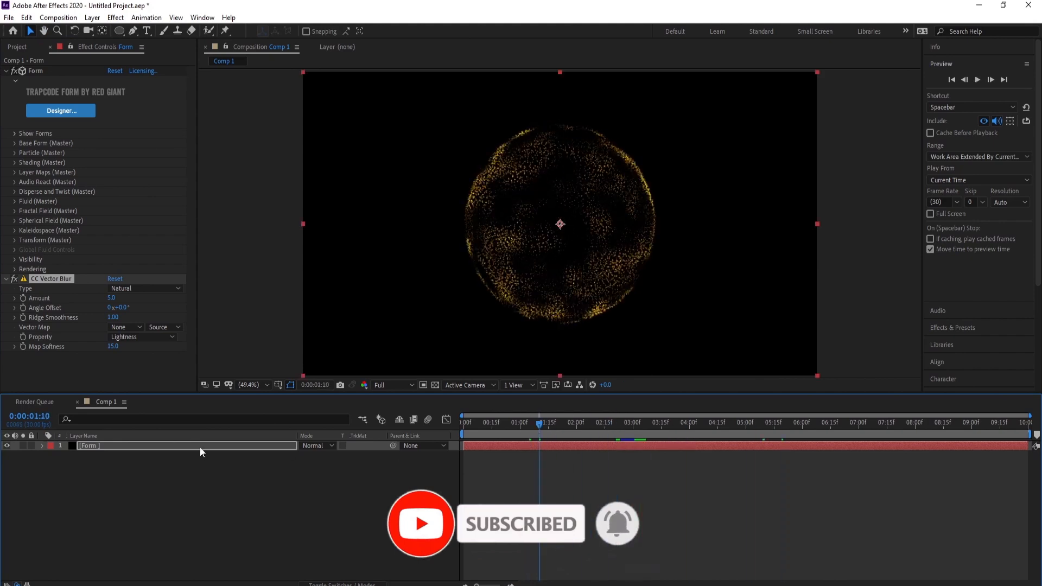
Duplicate the Form layer and give the copy its own new solid named Form 2.
click(88, 450)
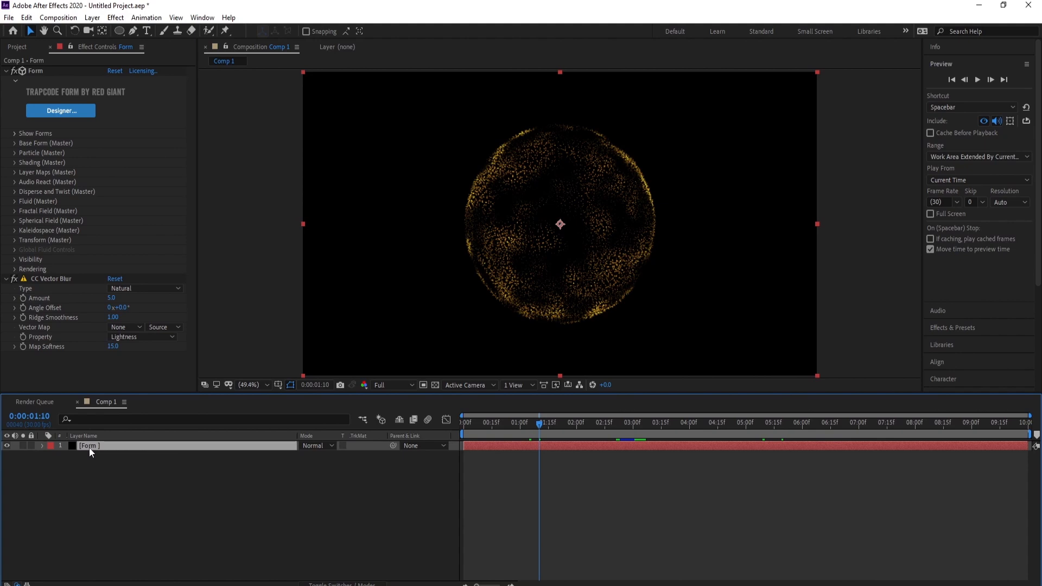
key(ctrl+d)
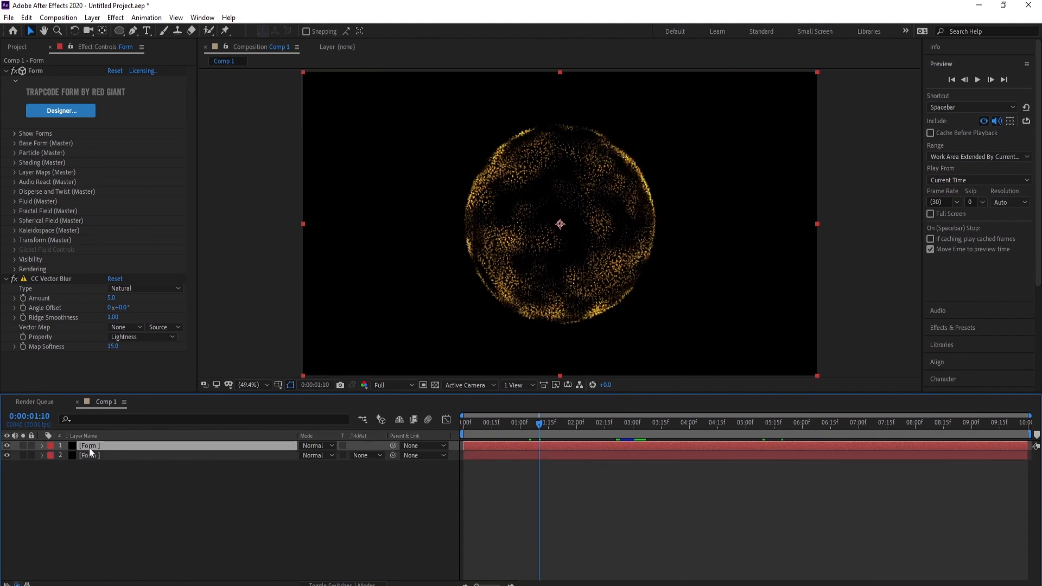
click(91, 17)
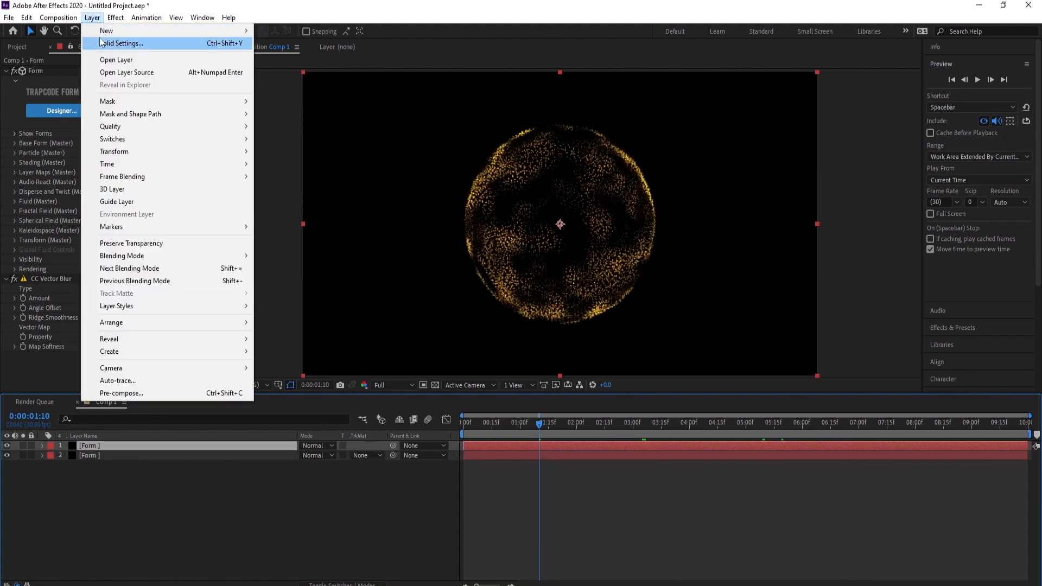
click(136, 42)
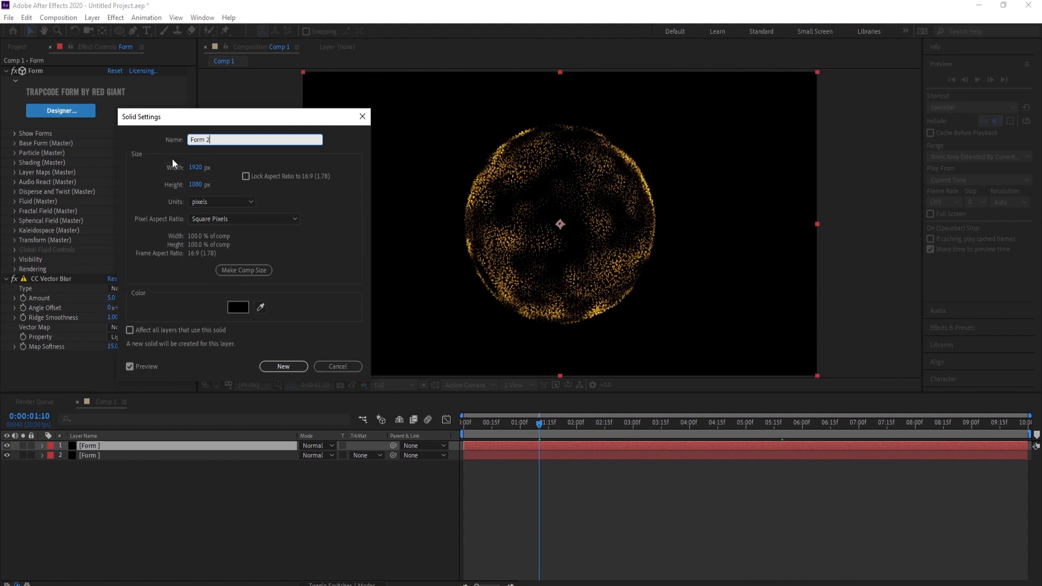
click(278, 366)
Delete the CC Vector Blur effect from the Form 2 layer.
click(242, 444)
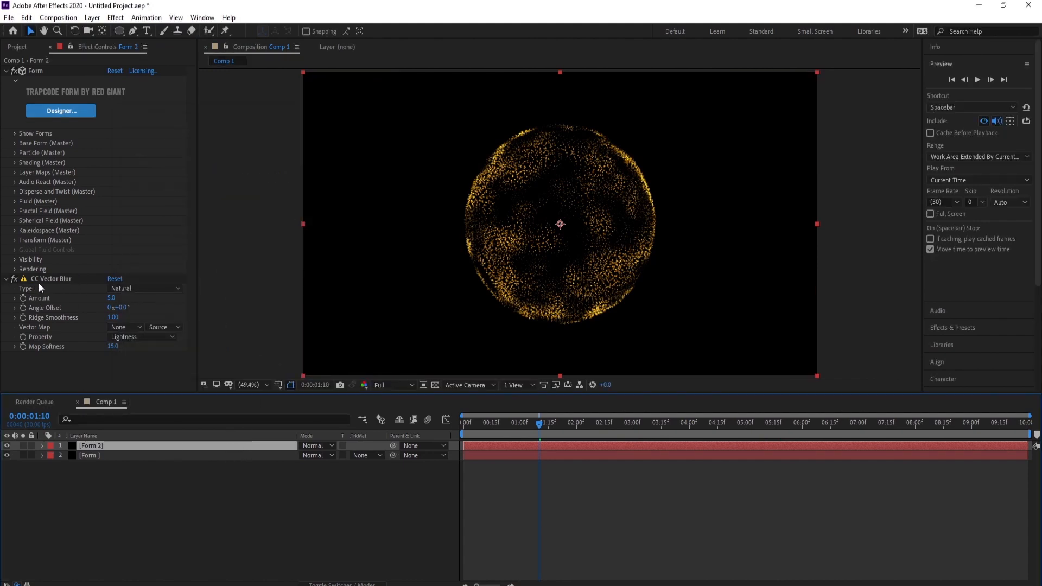
click(70, 280)
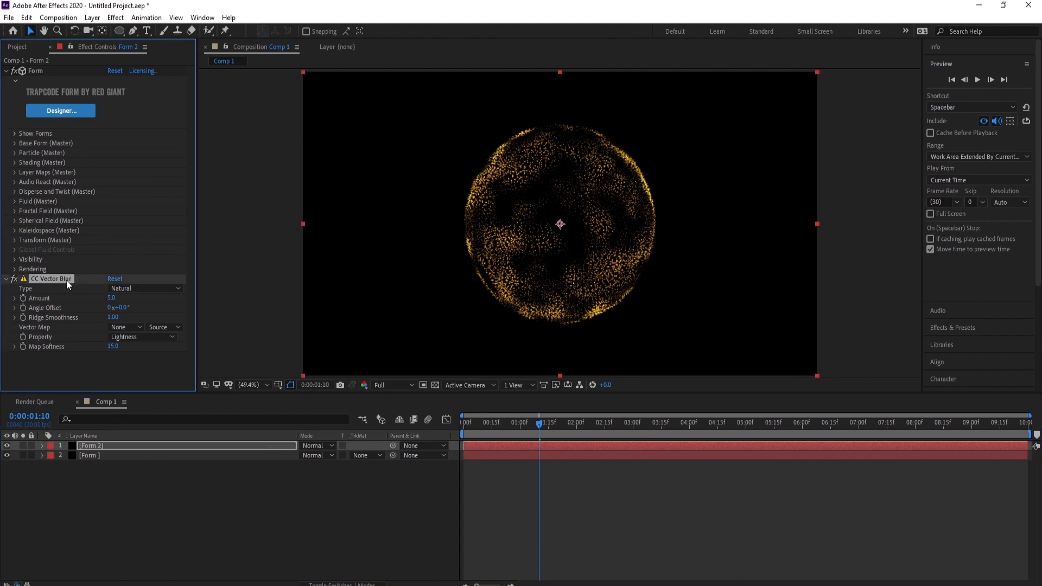
key(Delete)
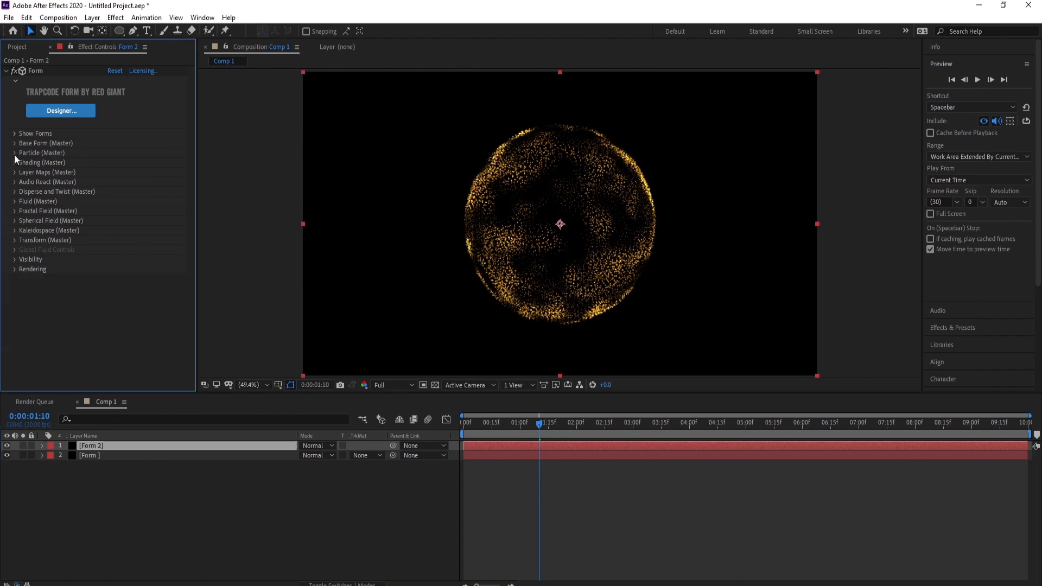
Set the master particle Size of the Form 2 layer to 2.
click(14, 154)
click(109, 211)
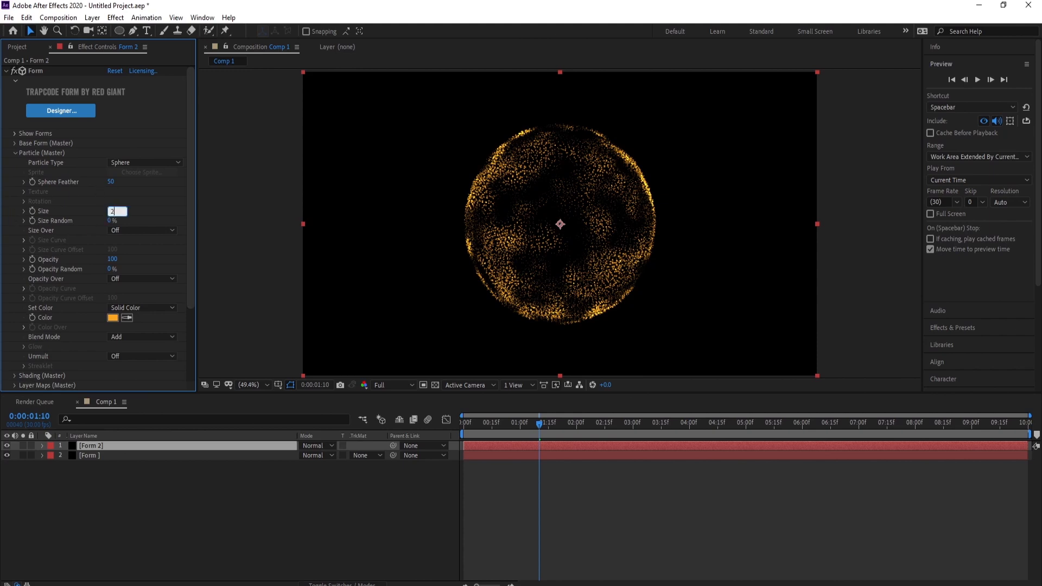
key(Return)
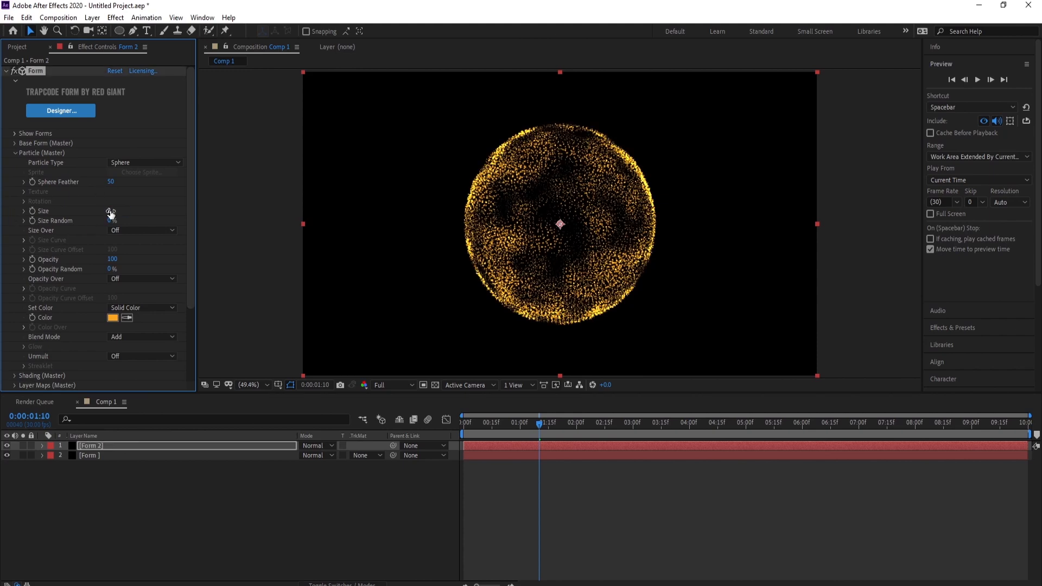
Change the particle color of the Form 2 layer to a deeper, more reddish orange.
click(112, 318)
drag(221, 330, 221, 334)
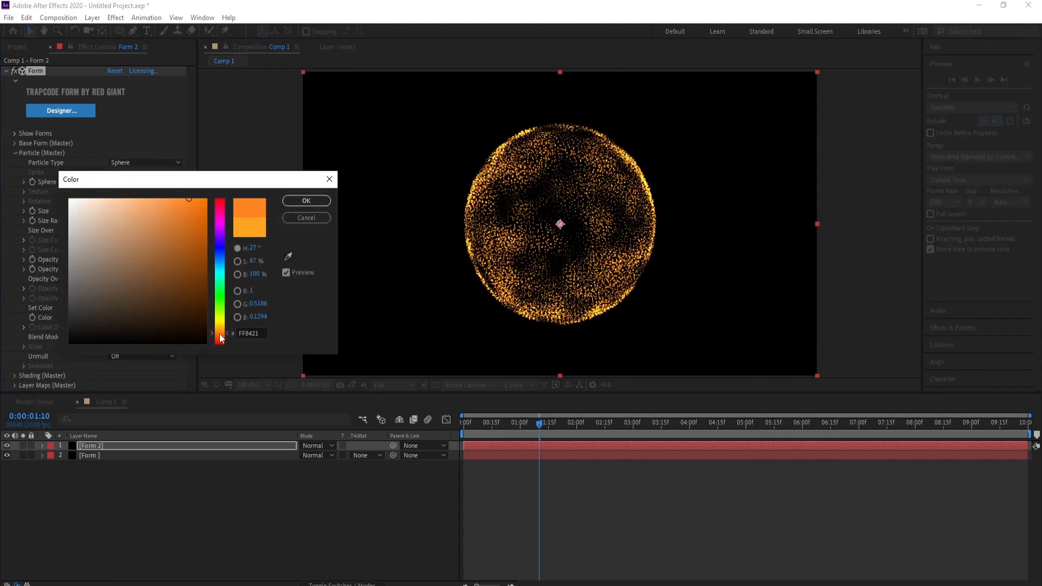
drag(164, 205, 184, 193)
click(220, 334)
click(221, 330)
drag(221, 331, 222, 335)
click(295, 203)
Apply the Gaussian Blur effect to the Form 2 layer.
click(109, 444)
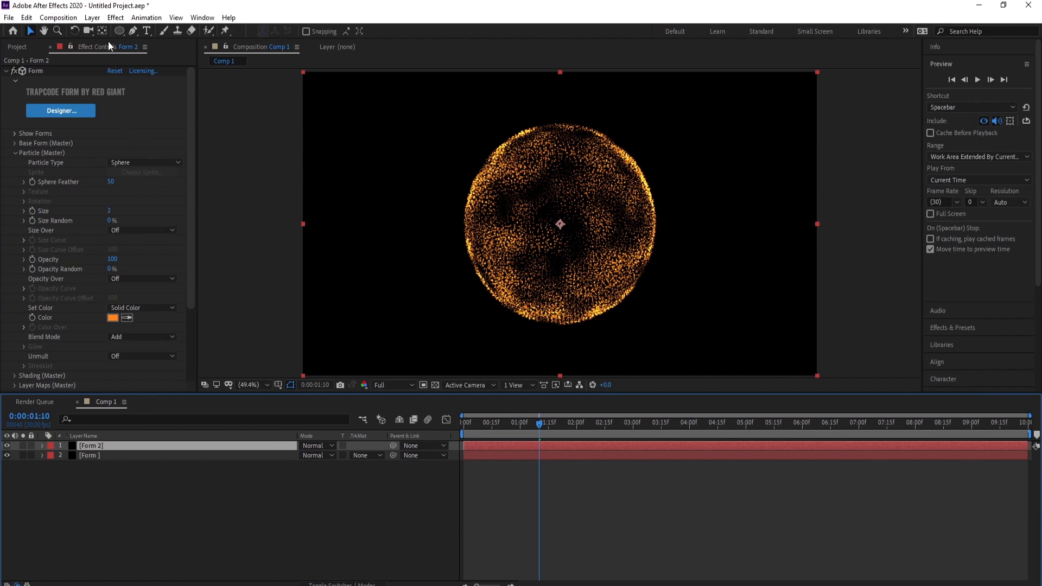
click(116, 17)
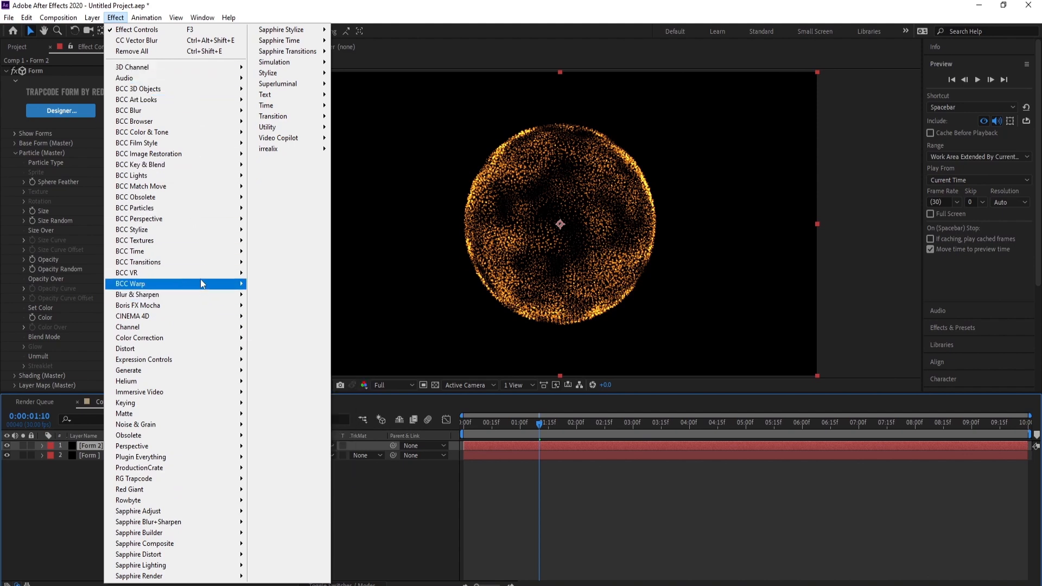
mouse_move(191, 299)
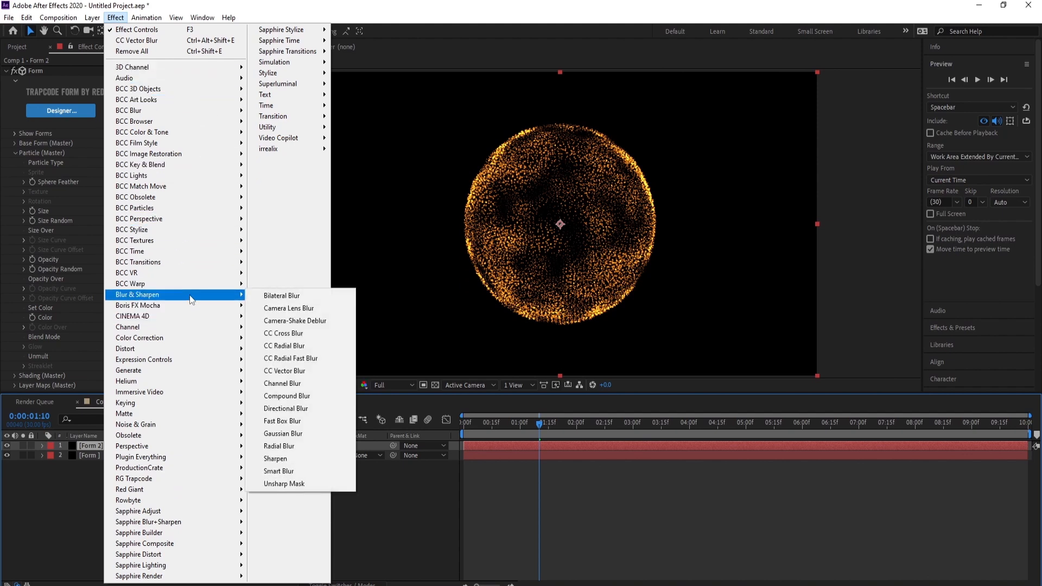
click(303, 434)
Set the Gaussian Blur's Blurriness on the Form 2 layer to 20.
drag(110, 368, 155, 368)
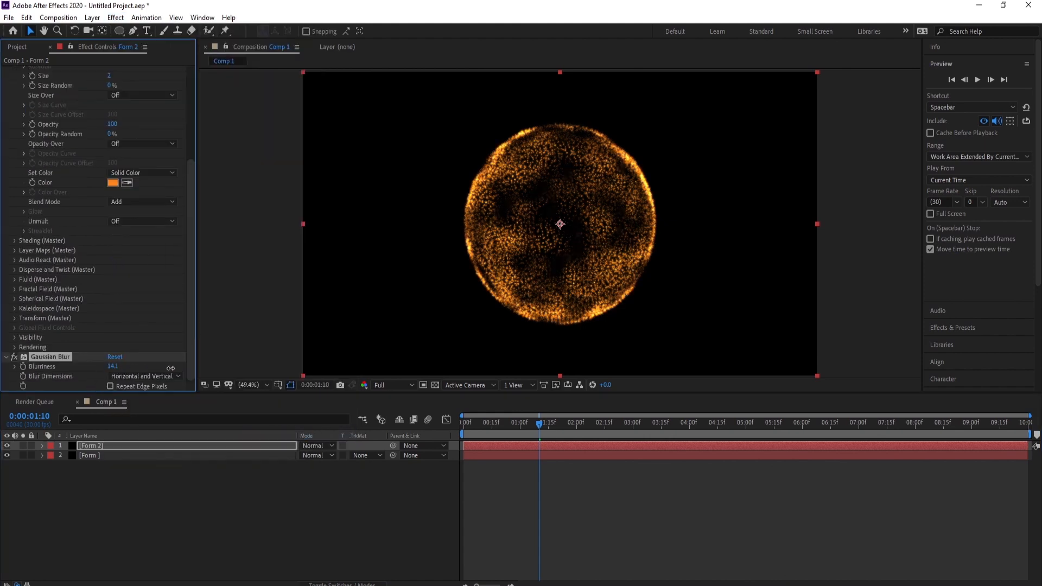
click(118, 367)
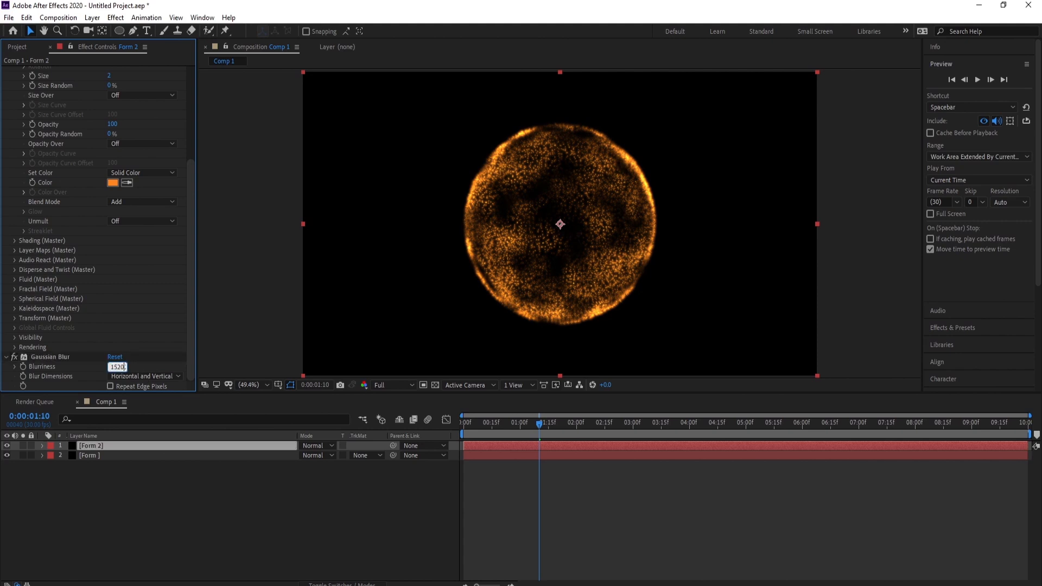
key(Return)
click(113, 367)
text(20)
key(Return)
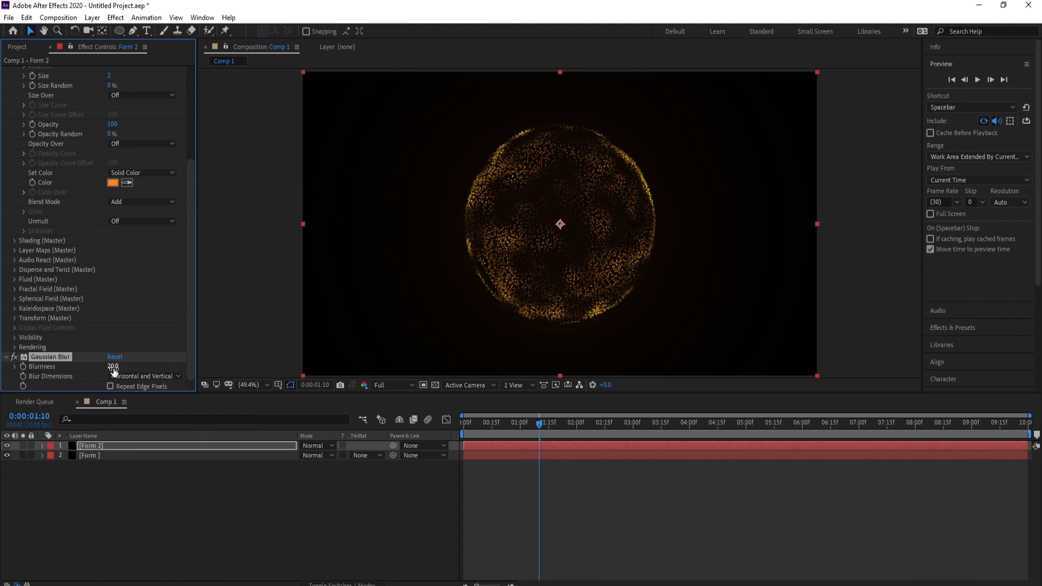
Deselect the layers and play back the blurred particle sphere animation from just after one second.
click(150, 522)
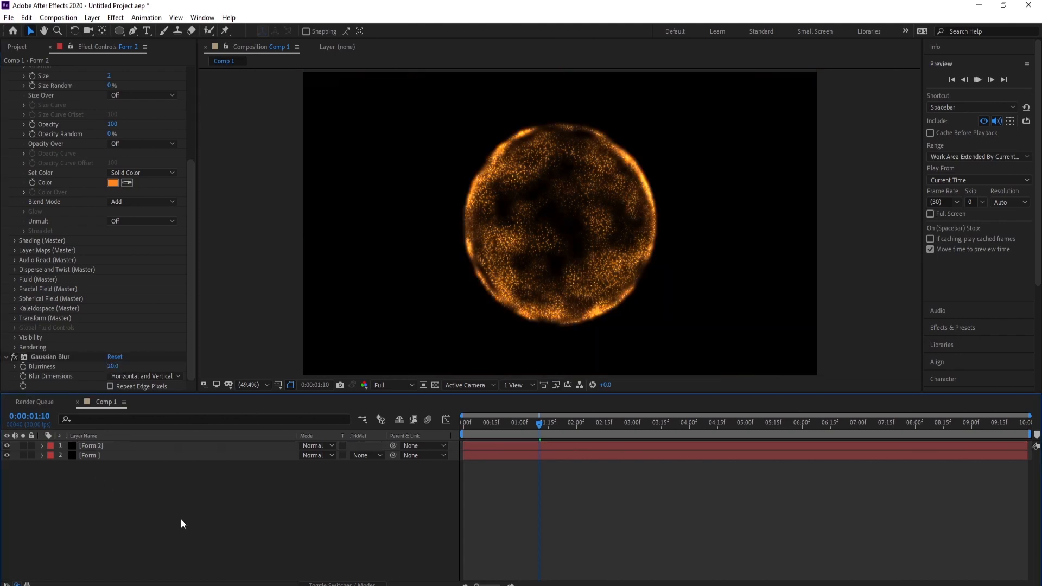
click(541, 425)
key(space)
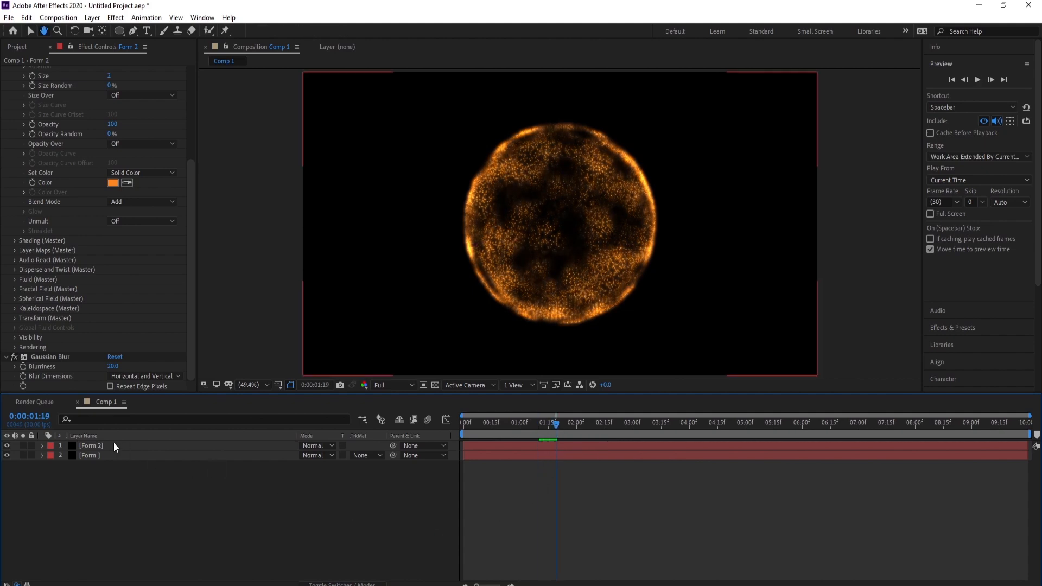
Create a black 1920 × 1080 solid layer named Saber above the Form 2 layer.
click(117, 446)
click(92, 18)
mouse_move(163, 31)
click(271, 46)
text(Sabe)
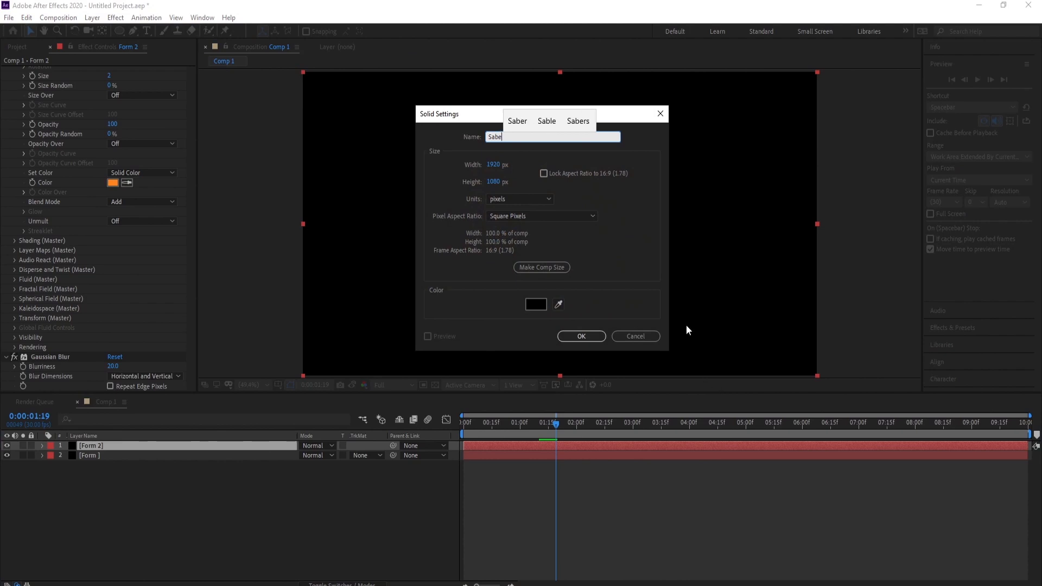
click(518, 120)
click(581, 336)
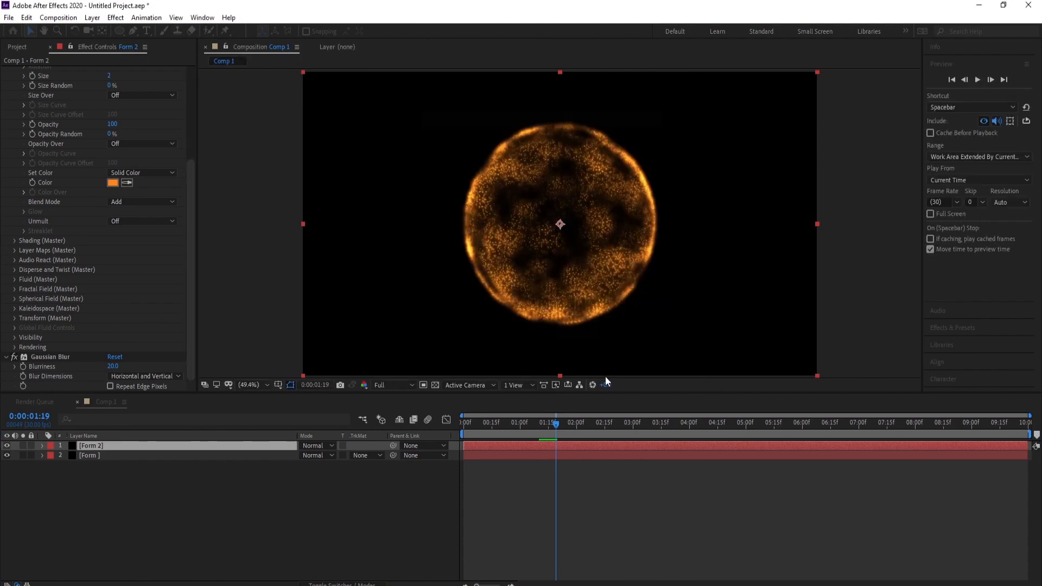
Hide the Saber layer and draw an elliptical mask on it over the particle sphere with the Ellipse Tool.
click(7, 445)
click(119, 31)
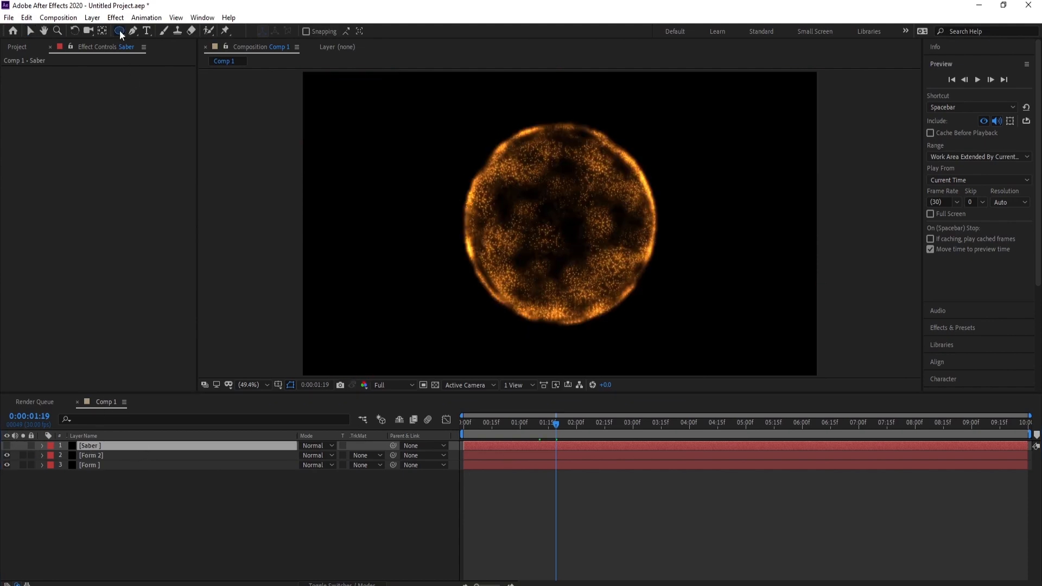
click(119, 30)
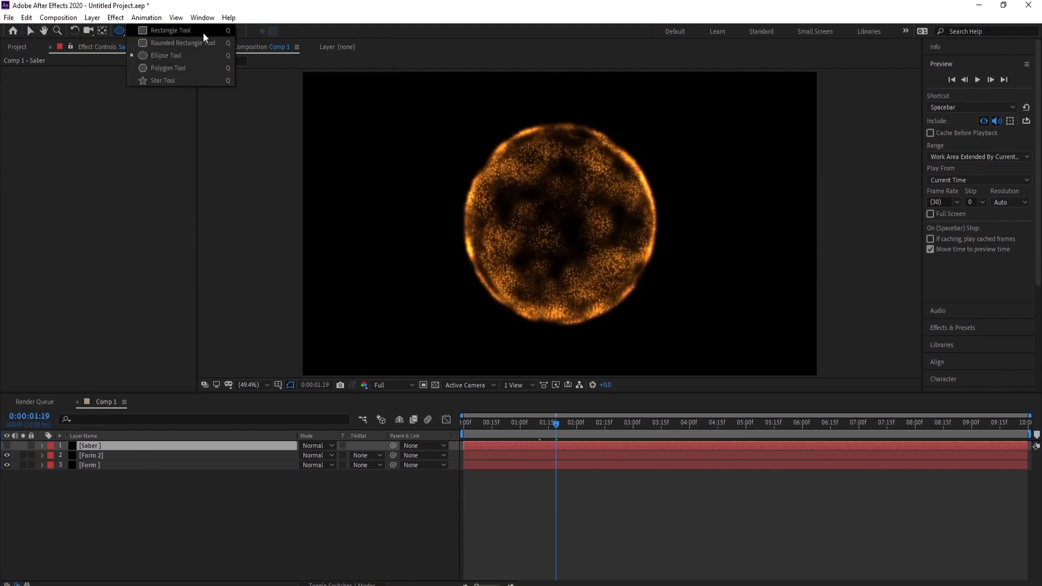
click(194, 57)
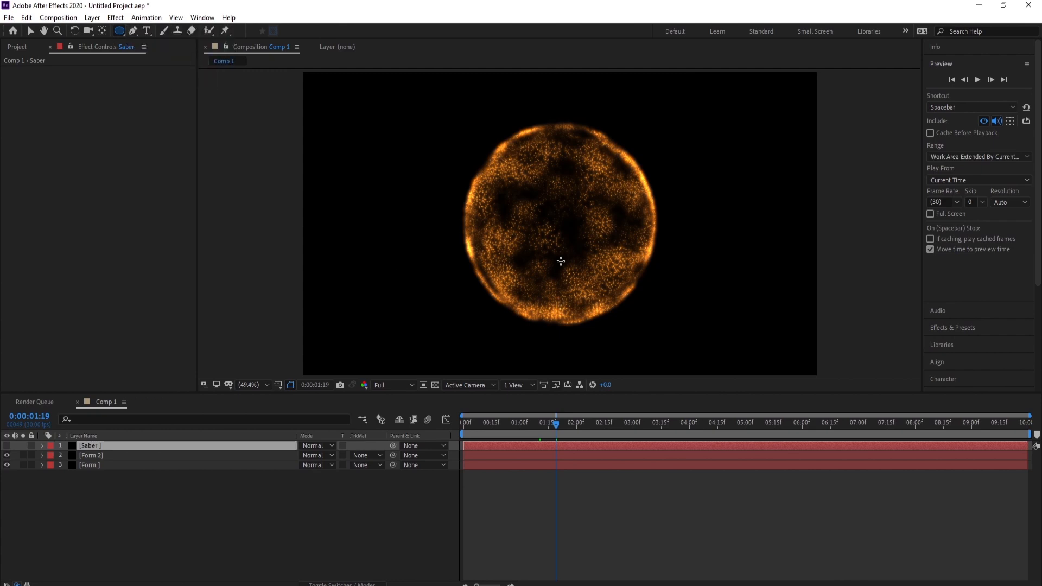
drag(605, 166, 476, 300)
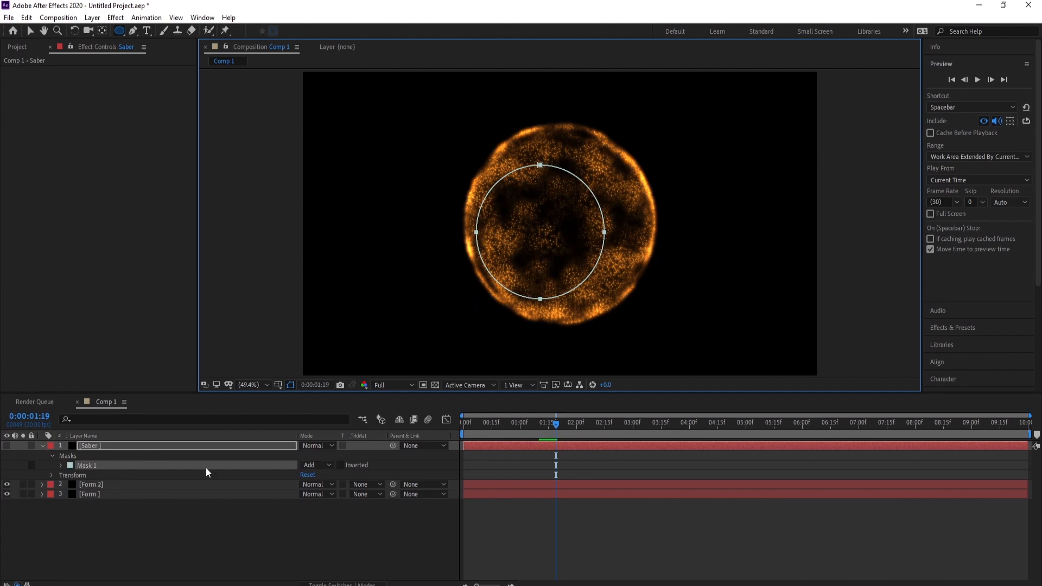
Resize the Saber layer's elliptical mask on all four sides to match the outline of the particle sphere.
click(89, 448)
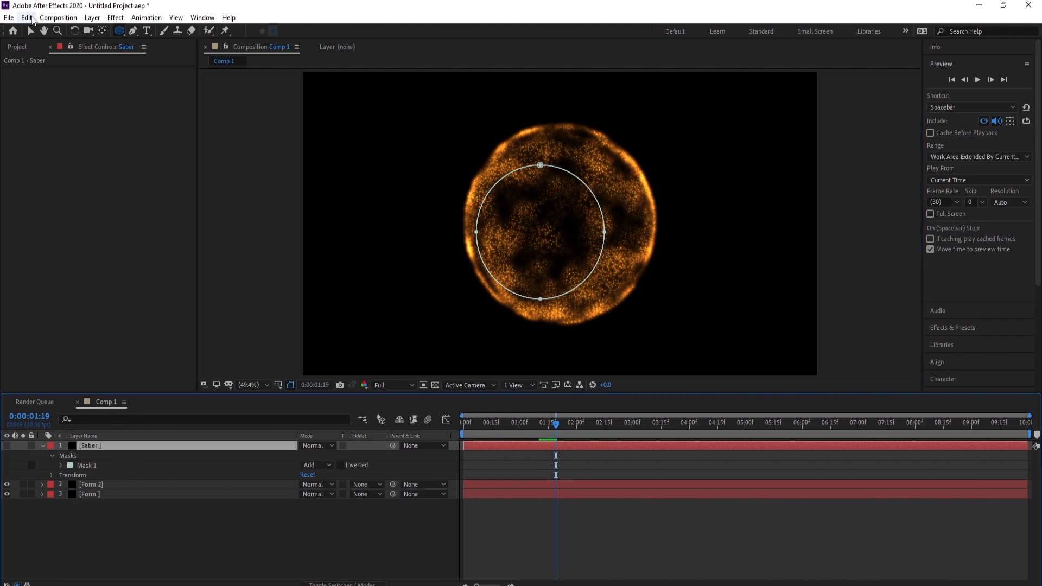
click(30, 31)
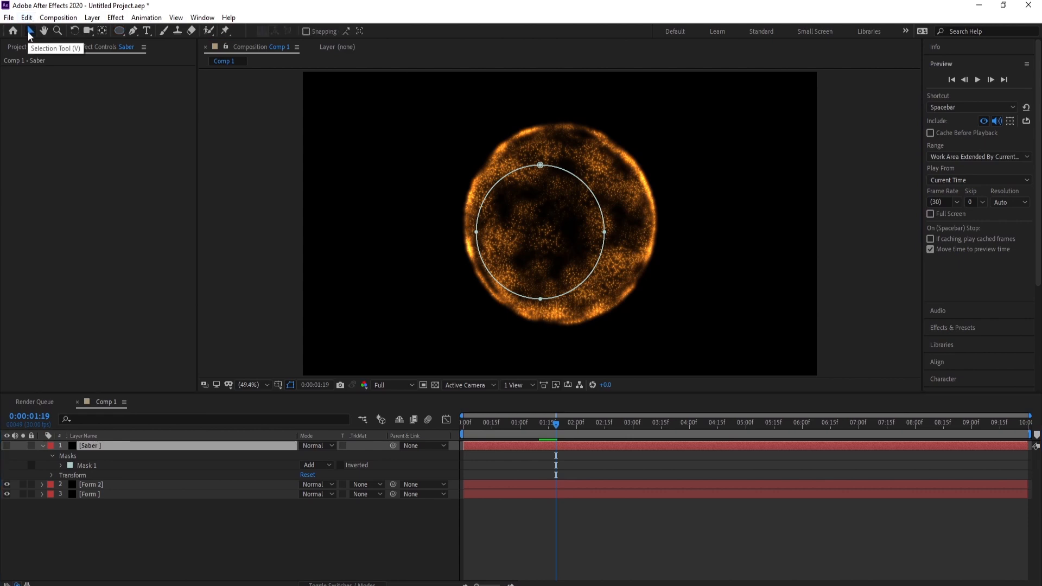
double_click(540, 165)
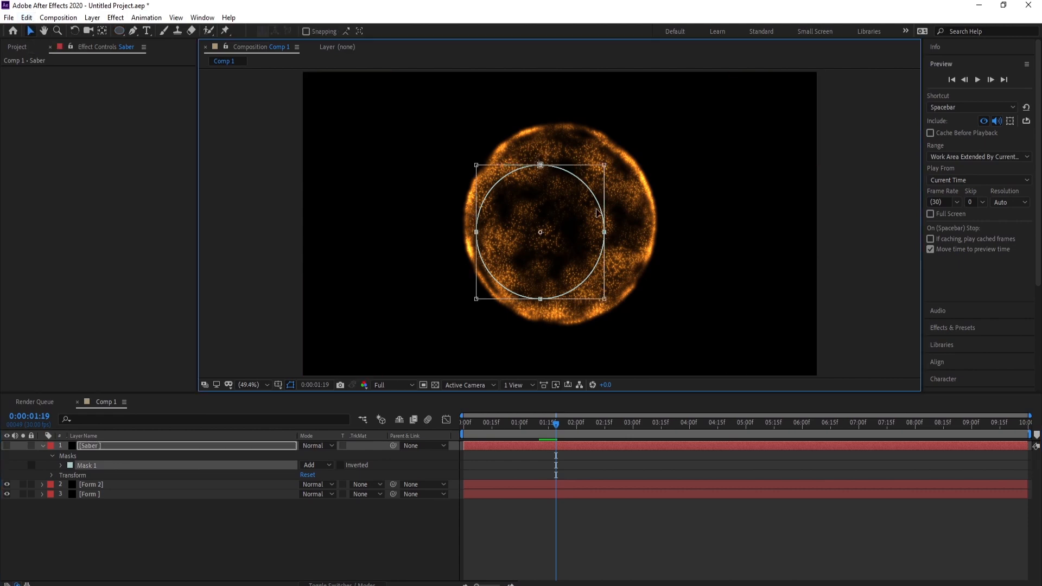
drag(604, 232, 658, 235)
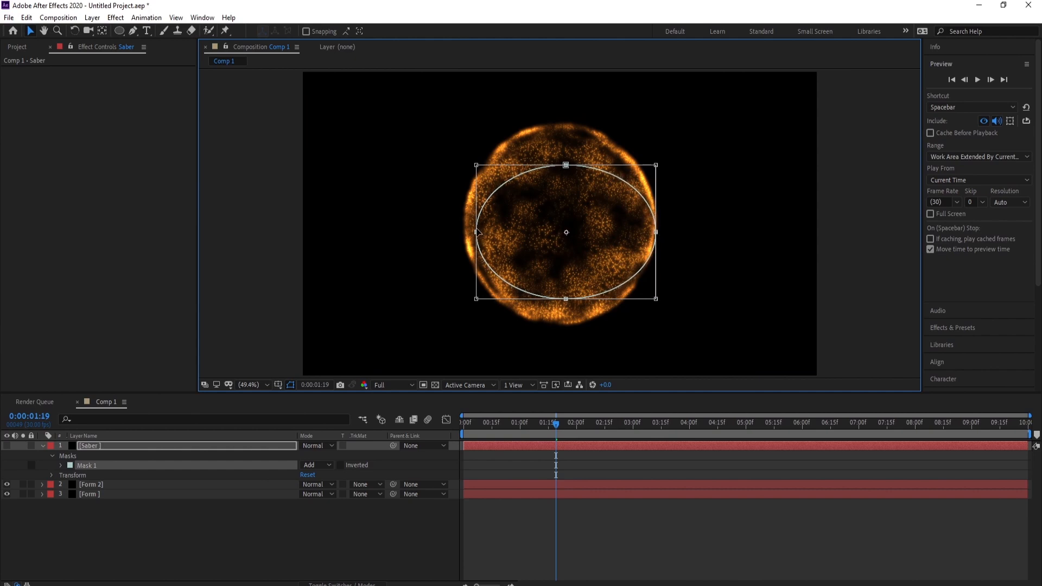
drag(476, 231, 465, 233)
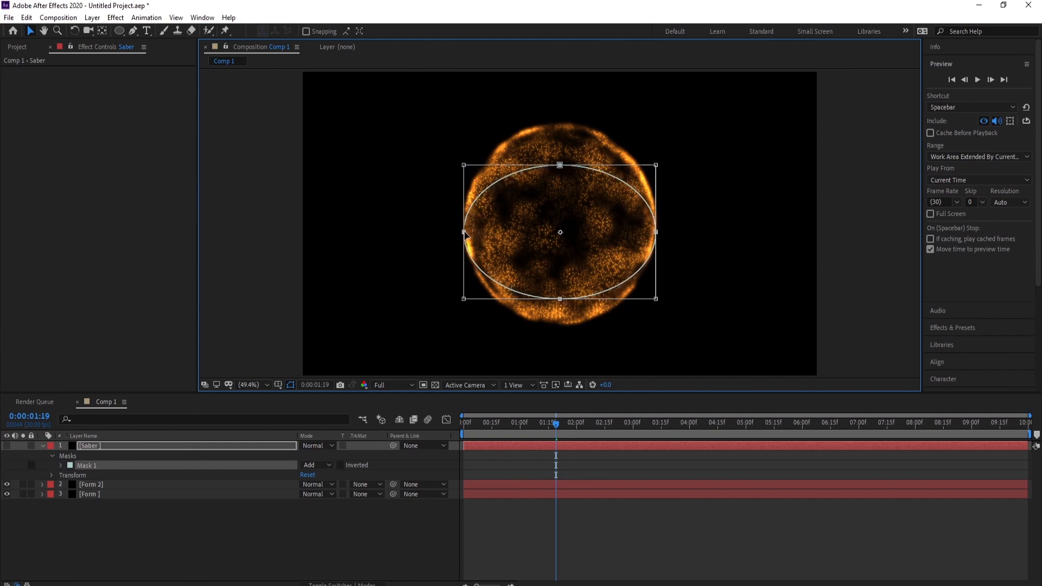
double_click(561, 167)
double_click(560, 166)
drag(560, 165, 560, 122)
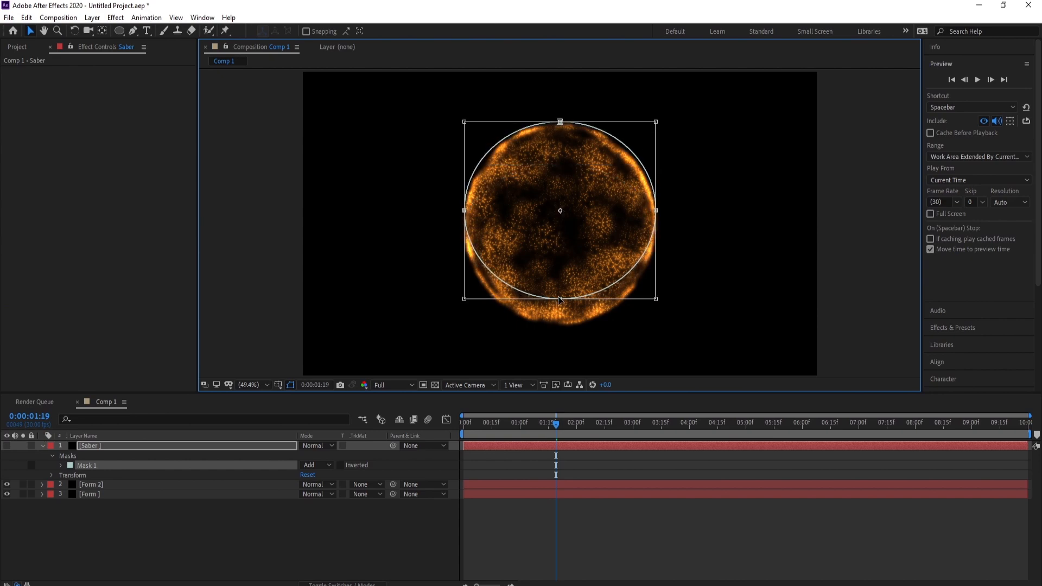
drag(560, 299, 561, 327)
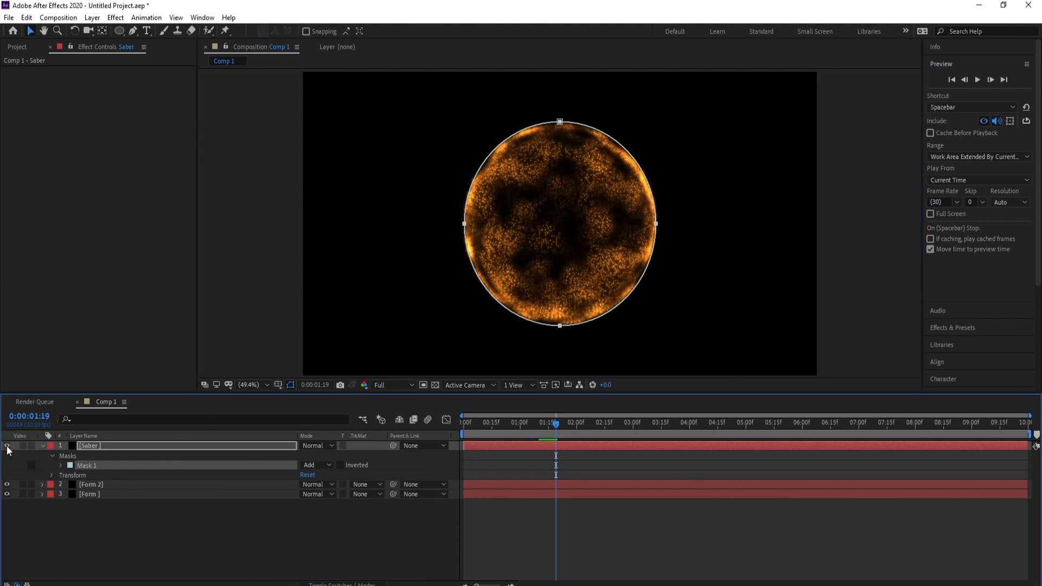
Make the Saber layer visible again and apply the Video Copilot Saber effect to it.
click(23, 445)
click(106, 447)
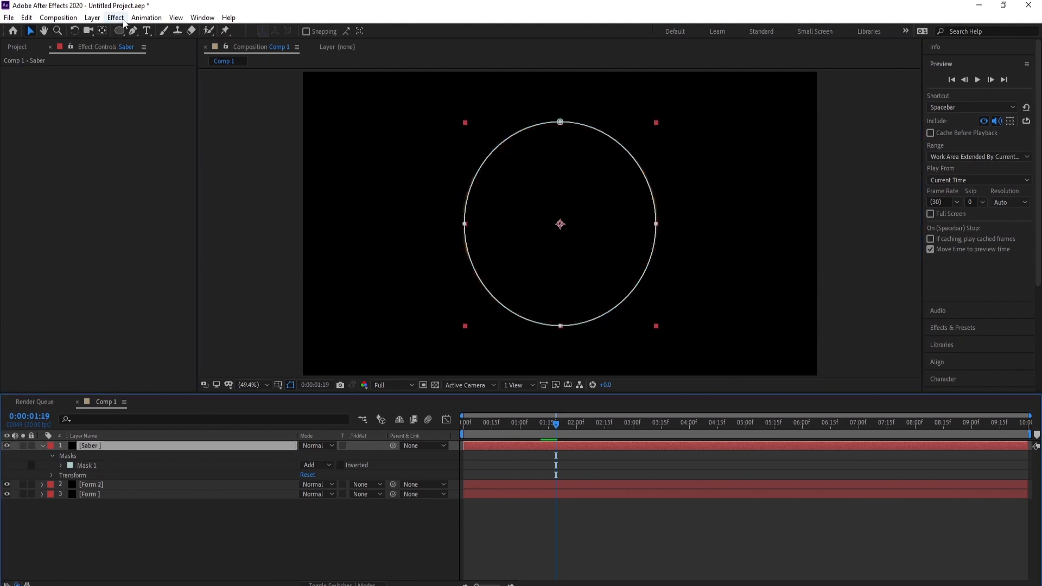
click(115, 17)
mouse_move(280, 142)
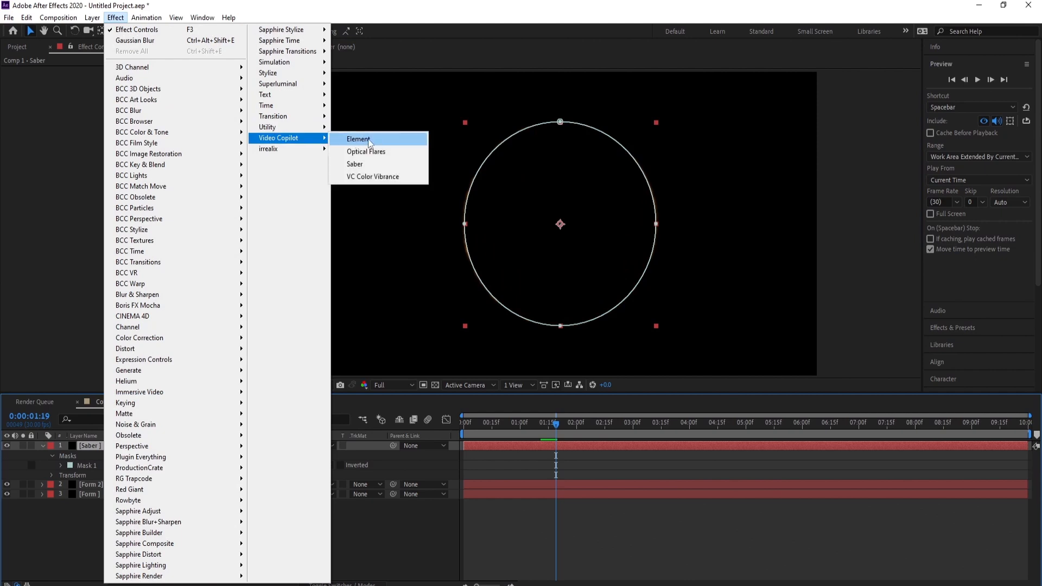
click(378, 166)
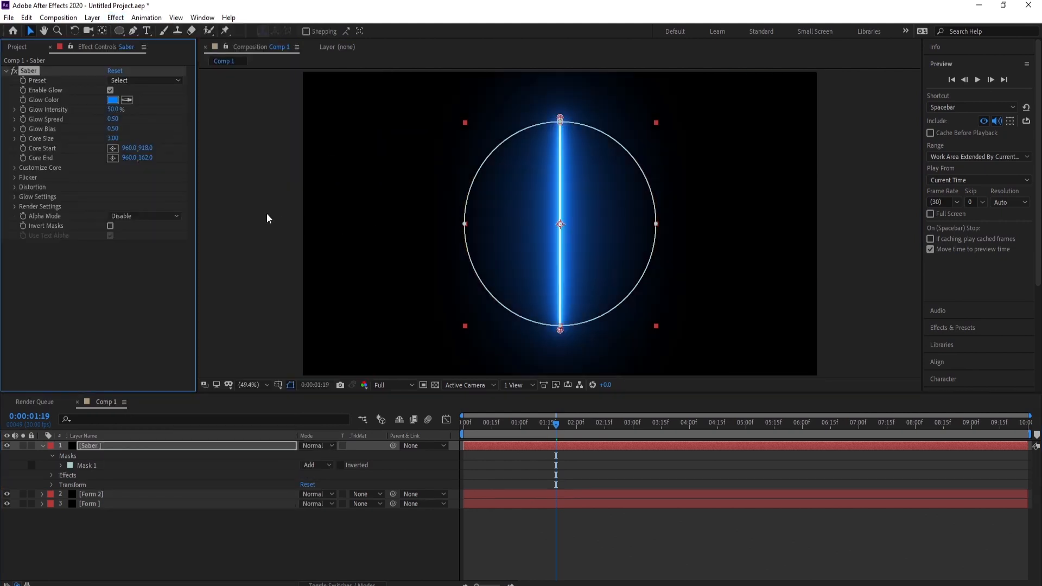
Set the Saber effect's Preset to Energize and its Core Type to Layer Masks.
click(120, 80)
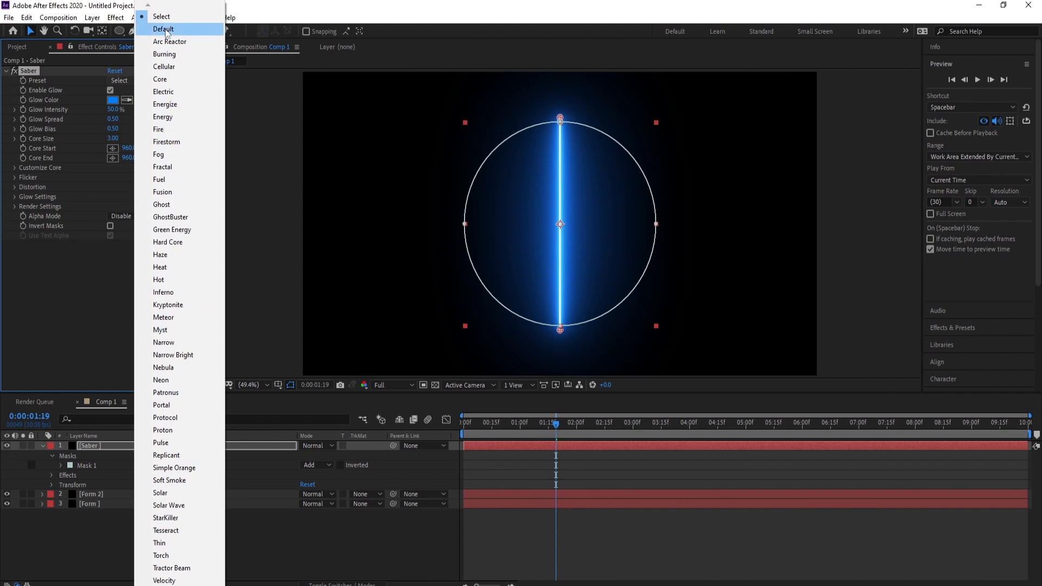
click(165, 104)
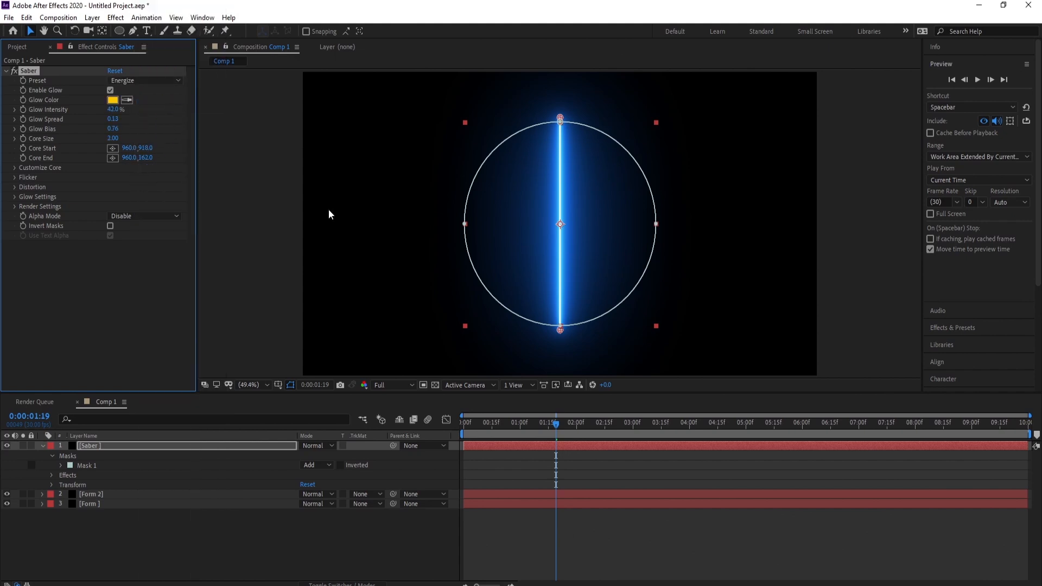
click(14, 168)
click(132, 177)
click(144, 202)
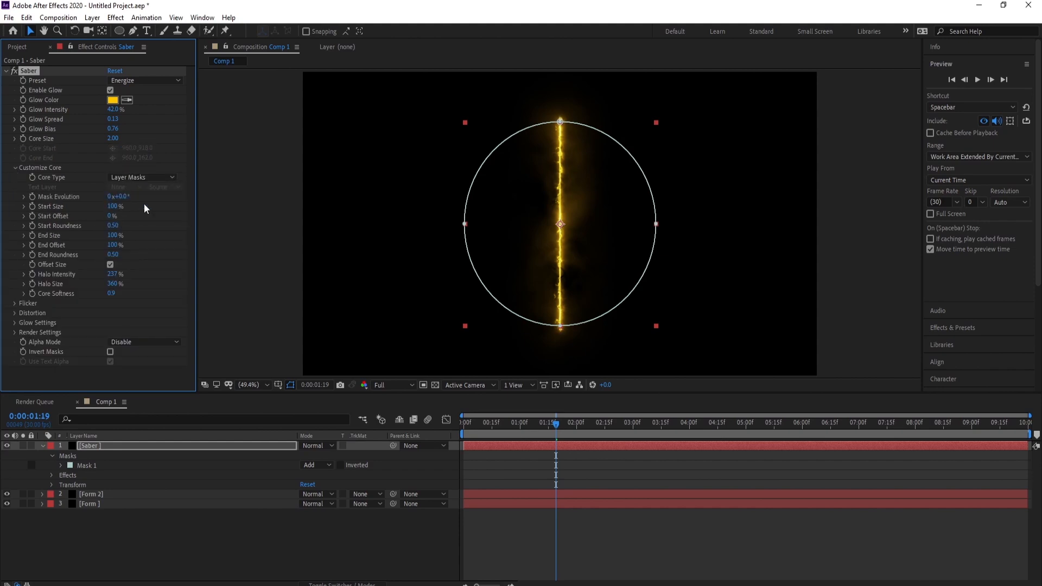
Set the Saber layer's blending mode to Add.
click(96, 443)
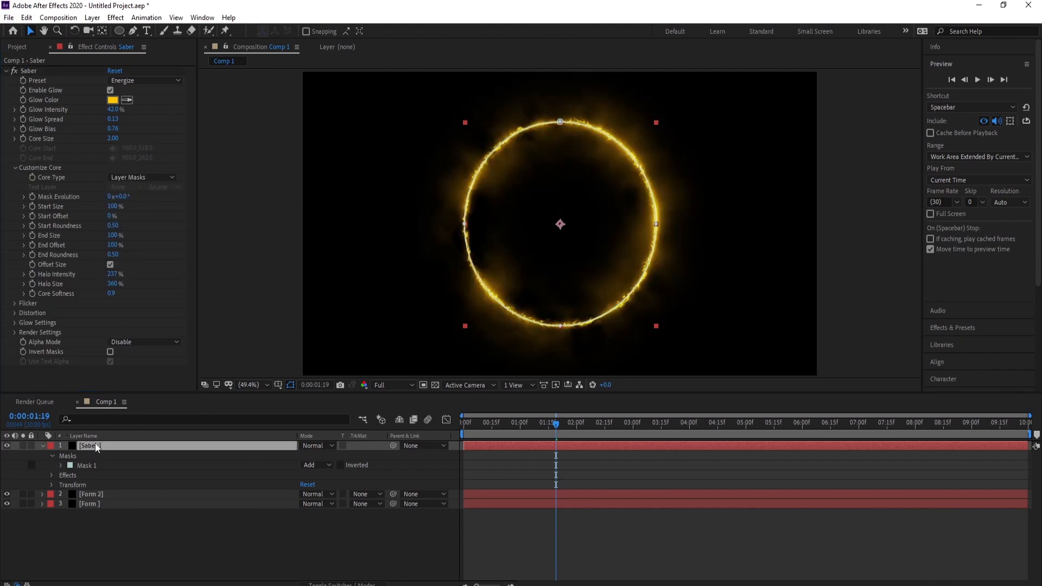
click(315, 448)
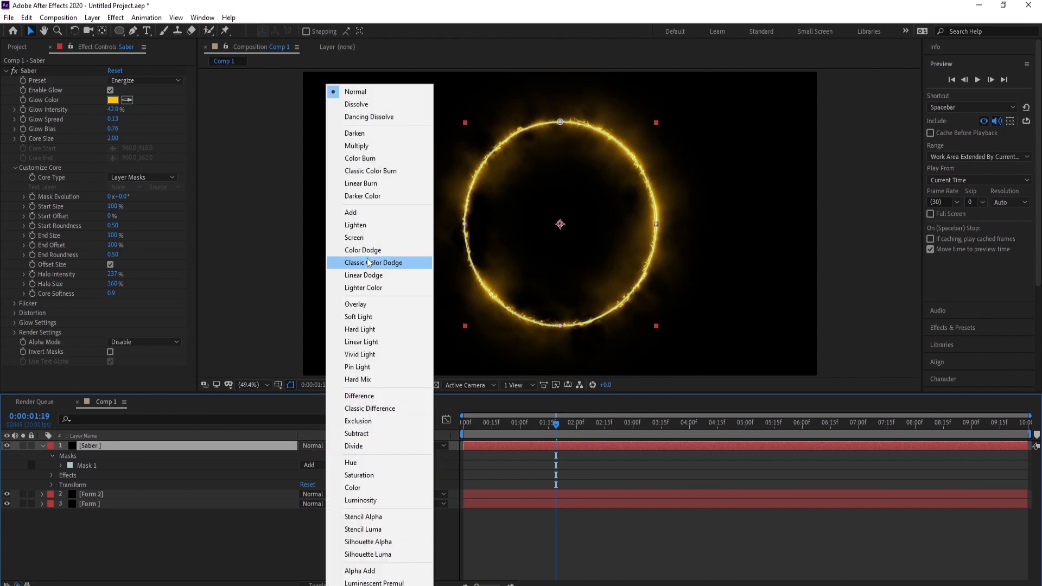
click(374, 213)
Lower the composition preview resolution to Third and play back the sphere with its Saber ring from about one second.
click(525, 423)
key(space)
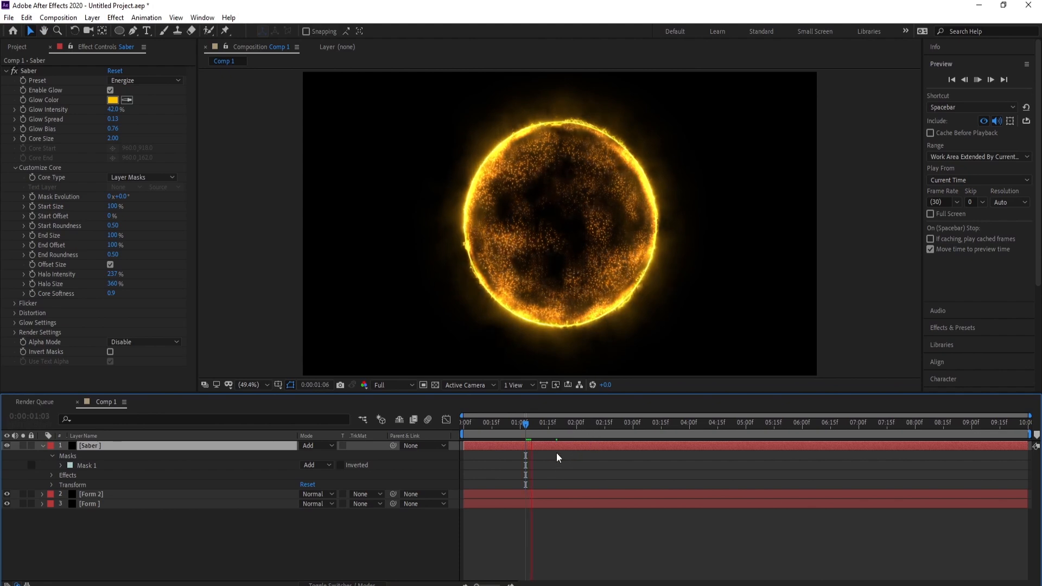
click(394, 385)
click(395, 438)
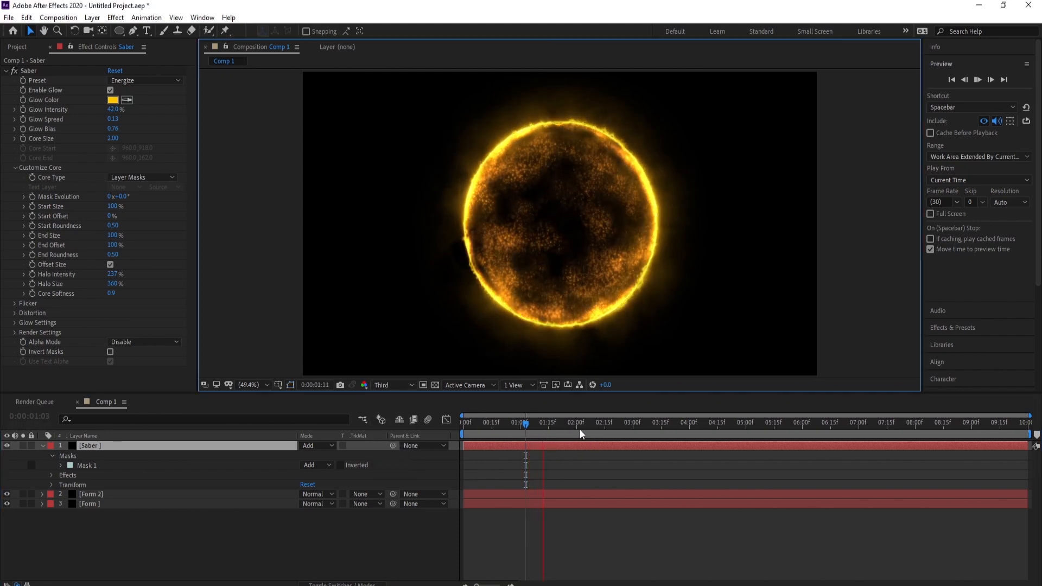
click(525, 428)
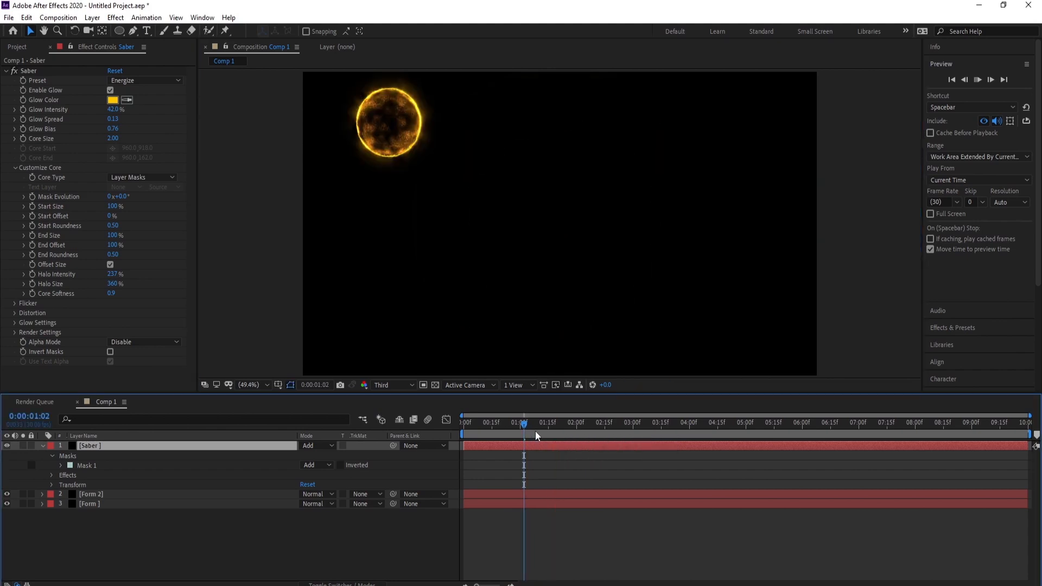
key(space)
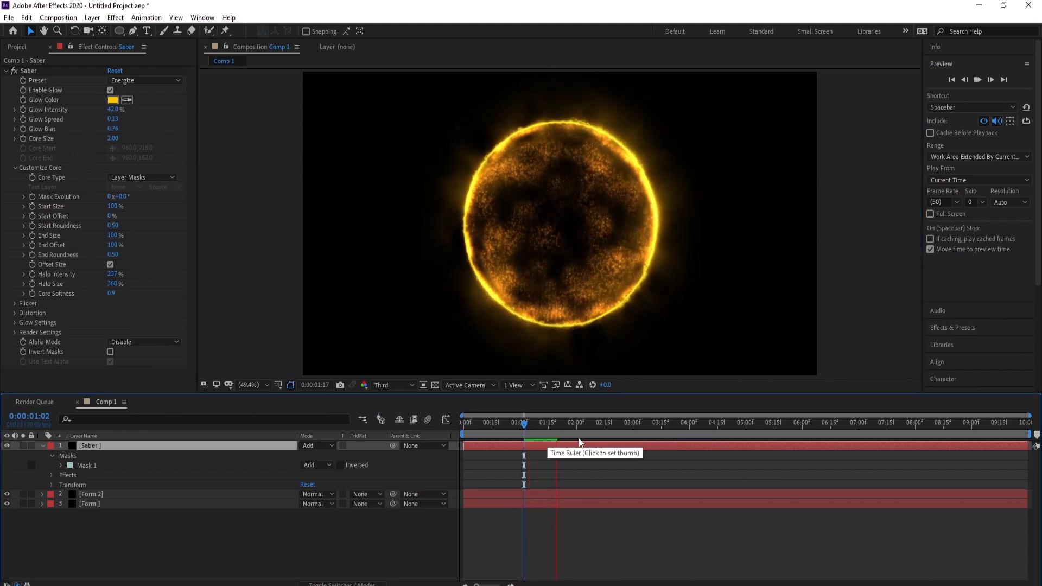
click(527, 425)
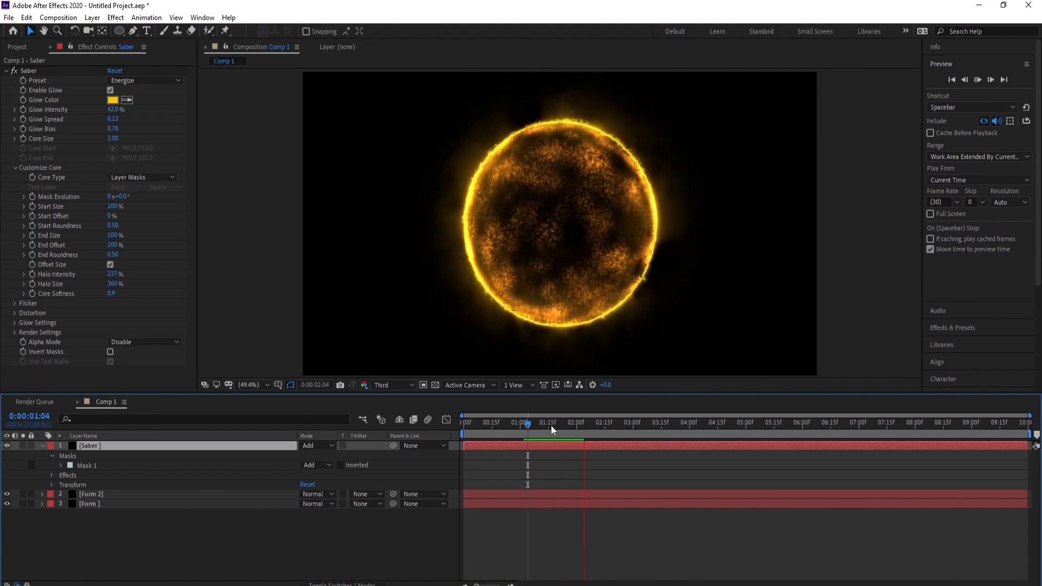
key(space)
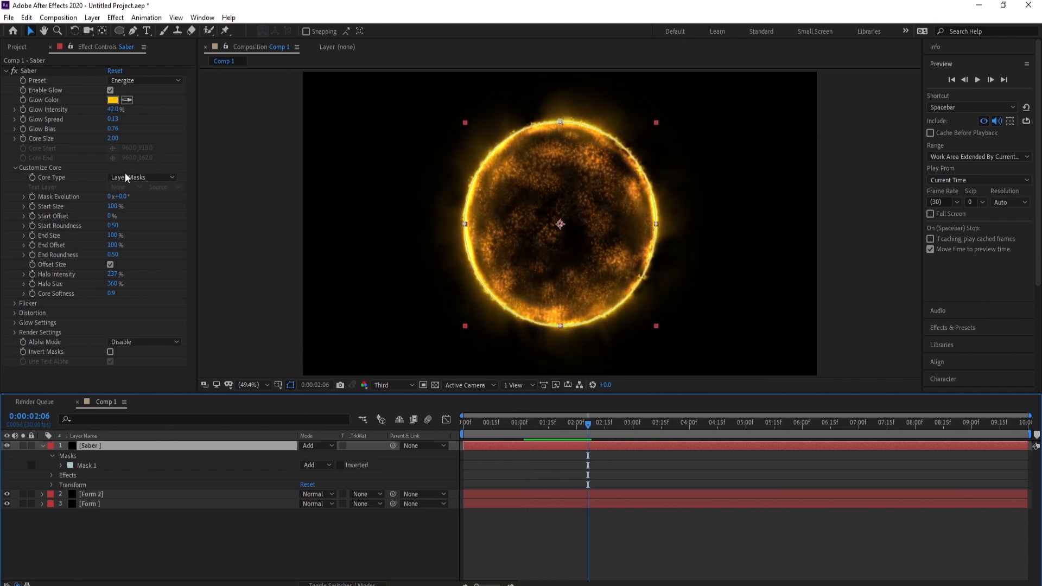
Change the Saber effect's Glow Color to orange FF9C00 and play back the result.
click(112, 101)
click(222, 332)
drag(221, 333, 219, 335)
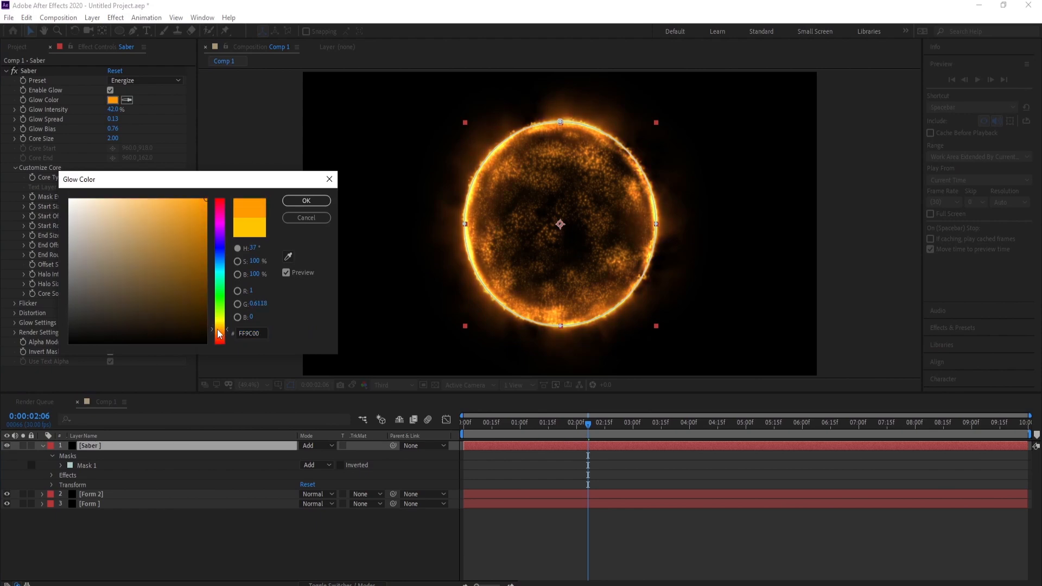
click(298, 200)
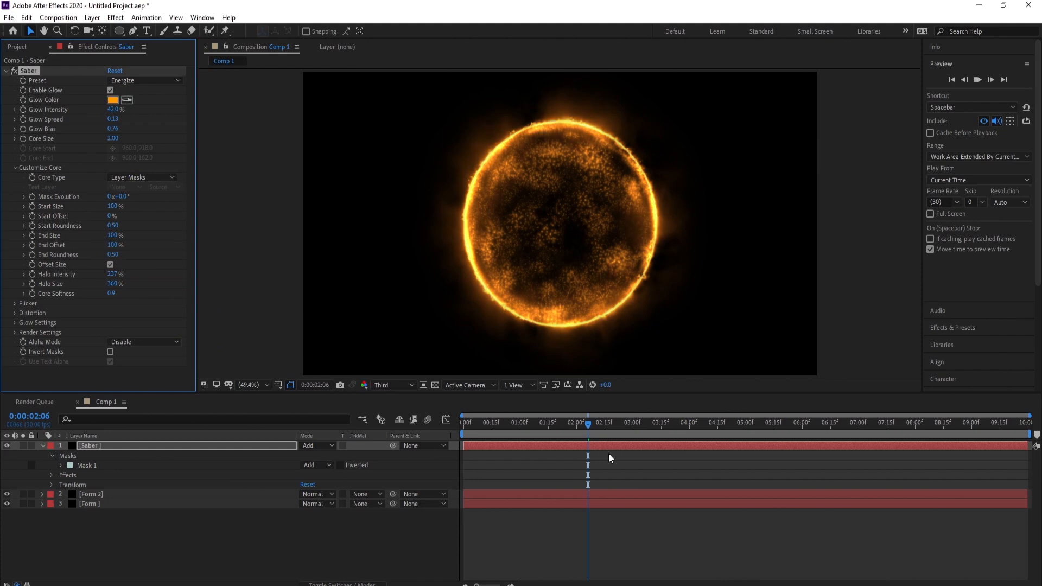
key(space)
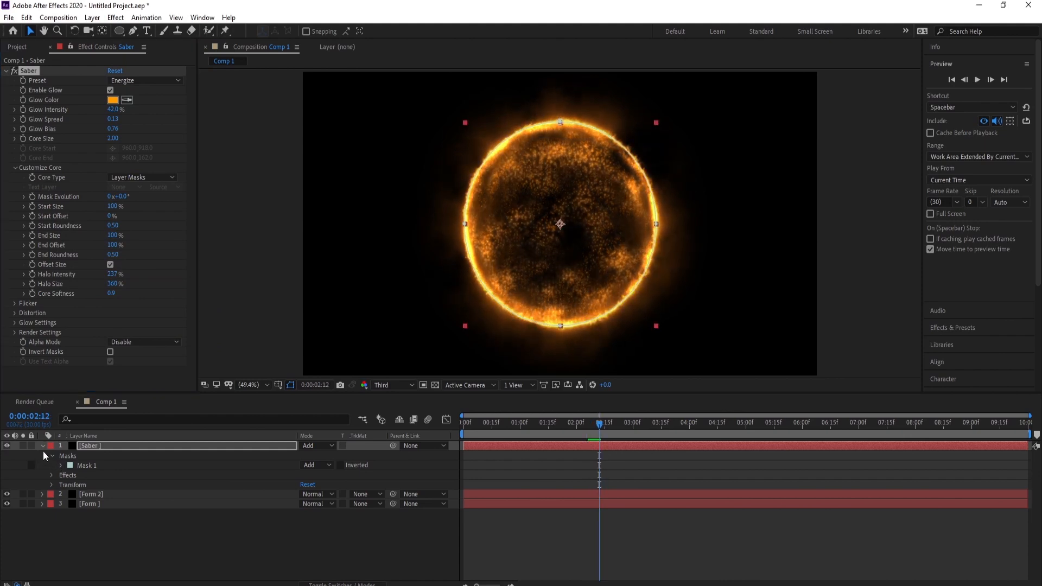
Collapse the Saber layer's properties and duplicate the original Form layer.
click(41, 517)
click(47, 448)
click(43, 447)
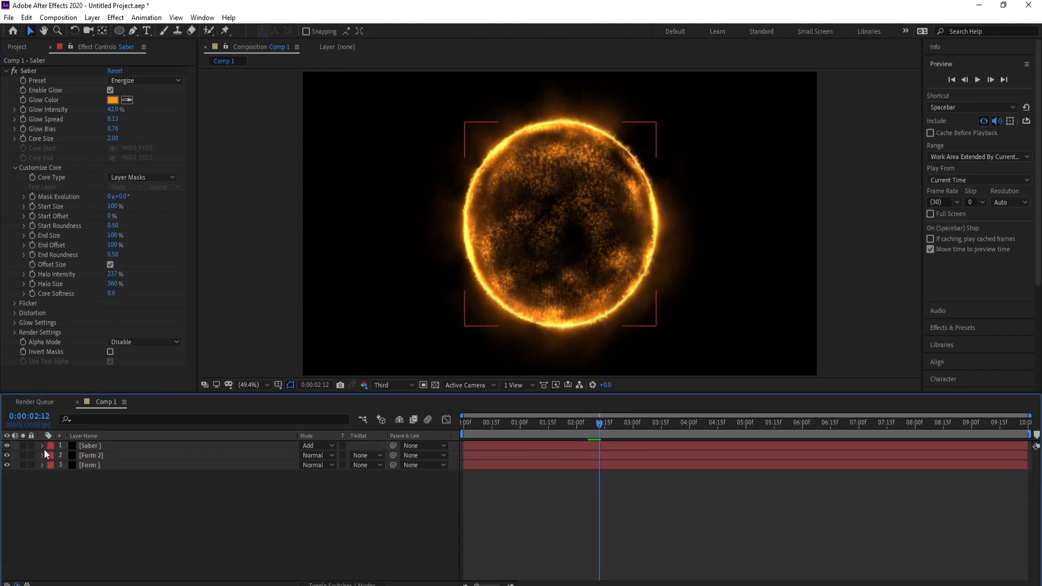
click(92, 472)
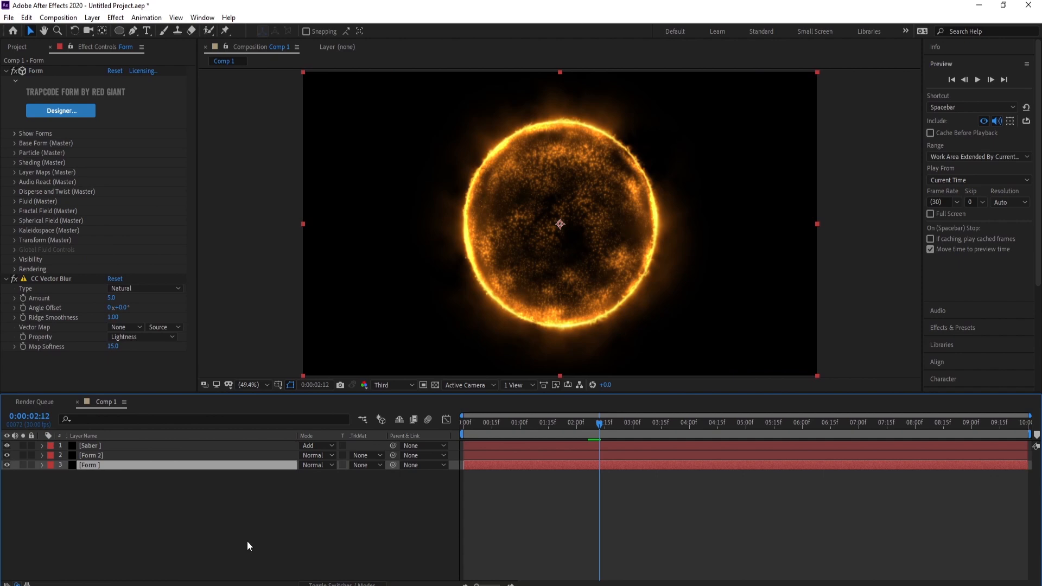
key(ctrl+d)
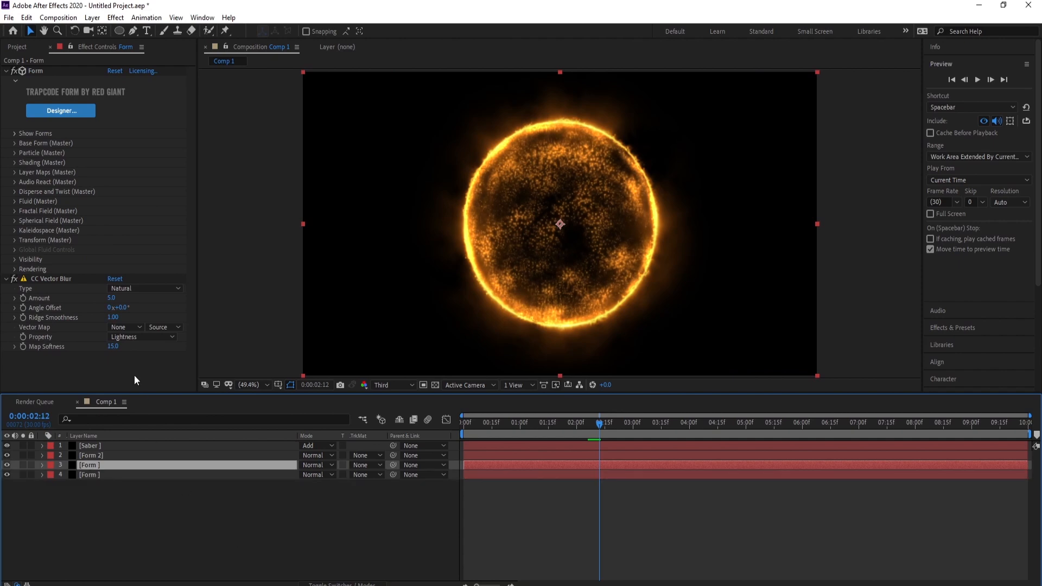
Give the duplicated Form layer its own new solid named Form 3 and move it to the top of the layer stack.
click(92, 18)
click(120, 38)
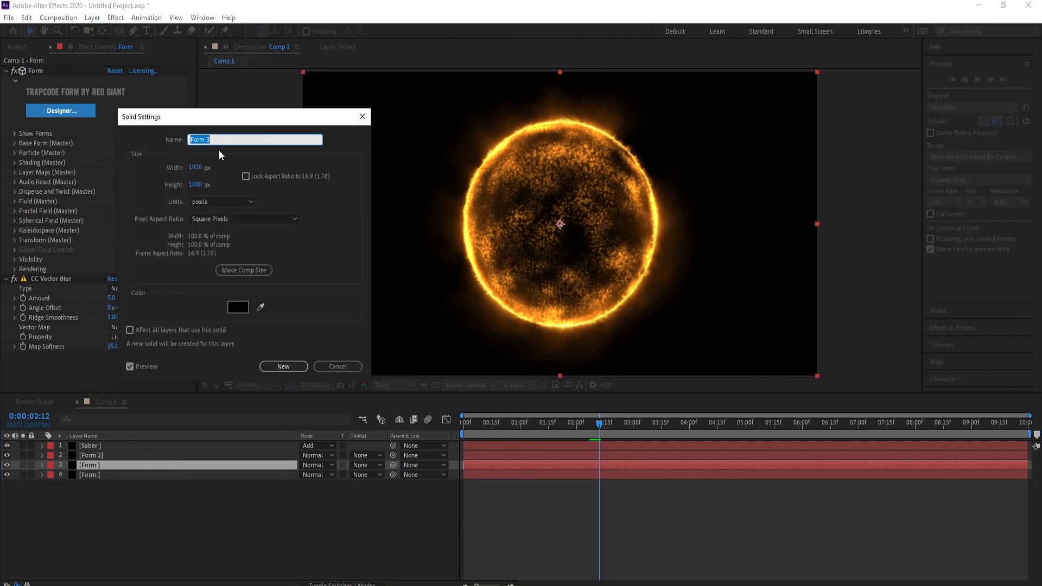
click(283, 368)
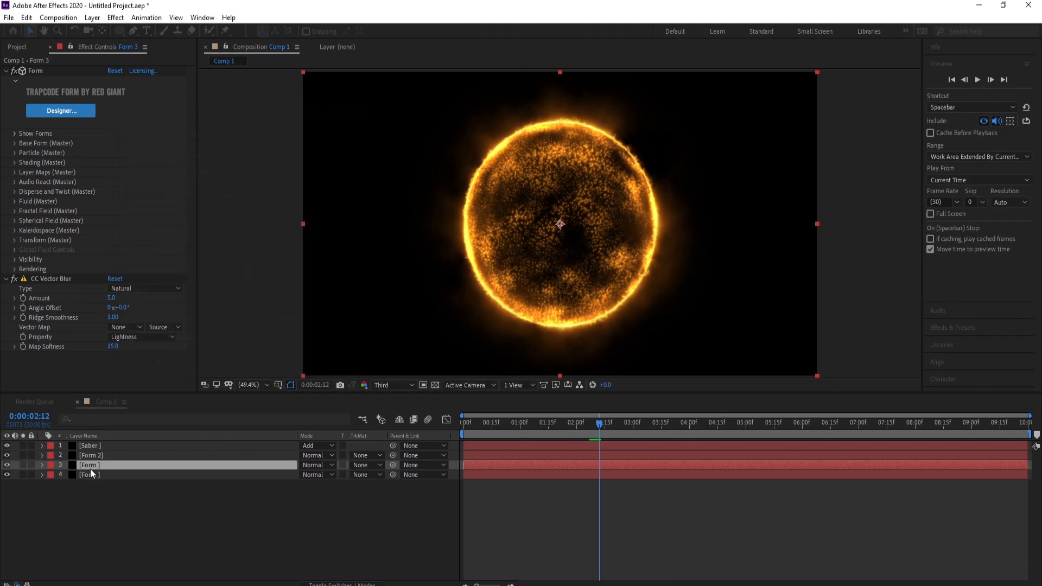
drag(97, 467, 96, 444)
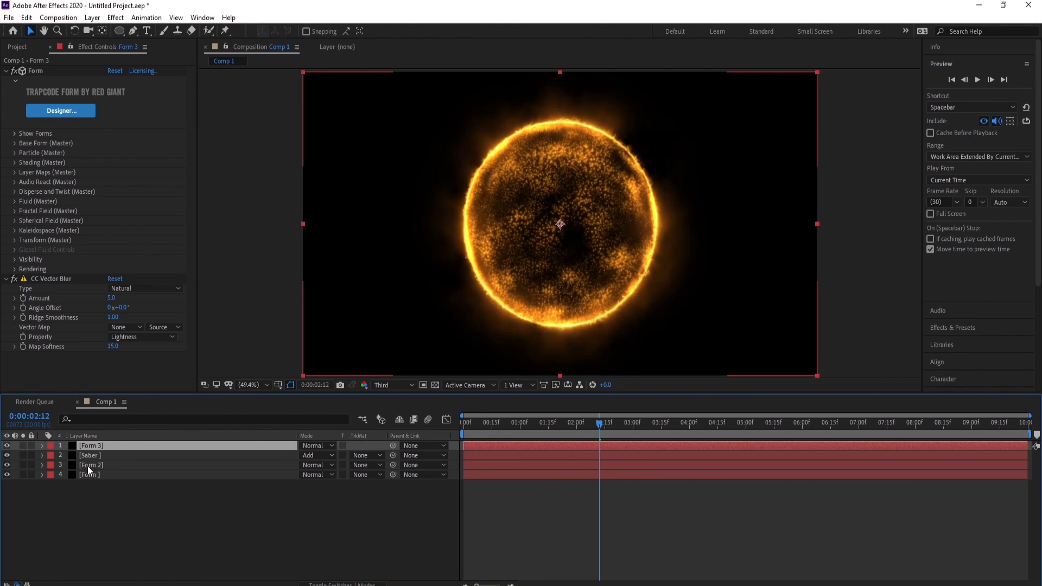
Delete CC Vector Blur from the Form 3 layer and apply the Trapcode Shine effect to it.
click(49, 279)
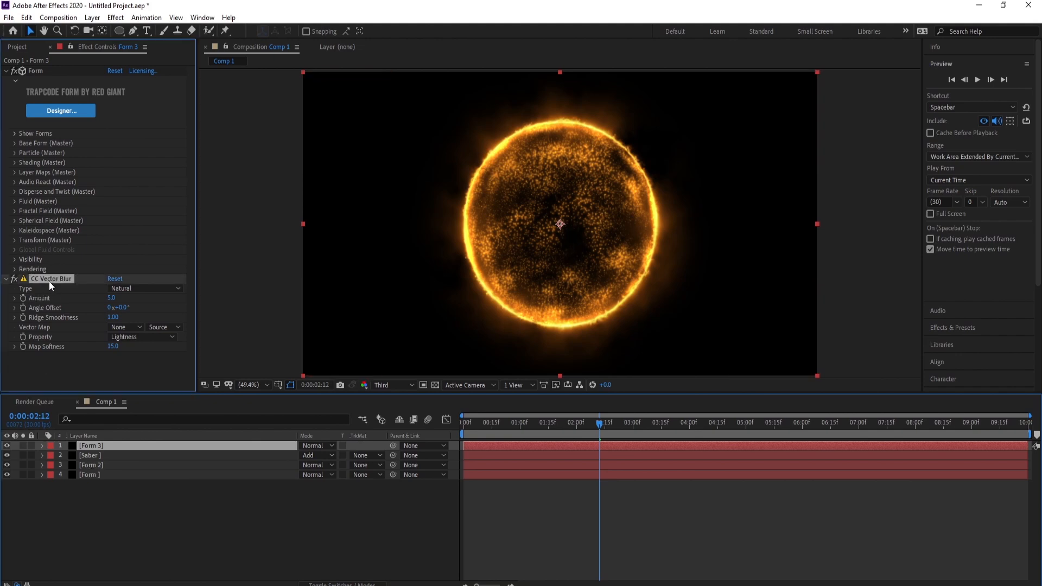
key(Delete)
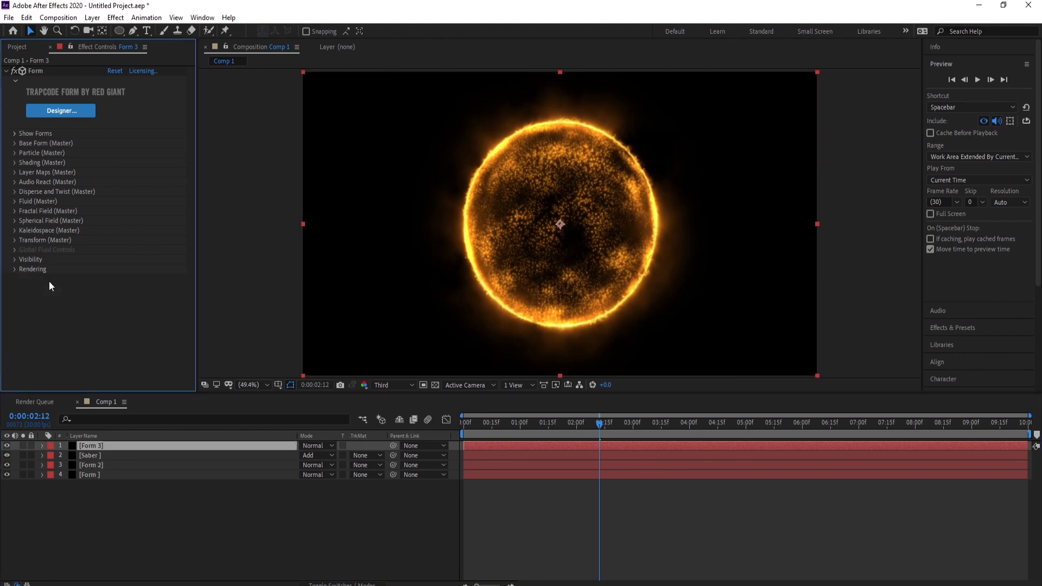
click(116, 17)
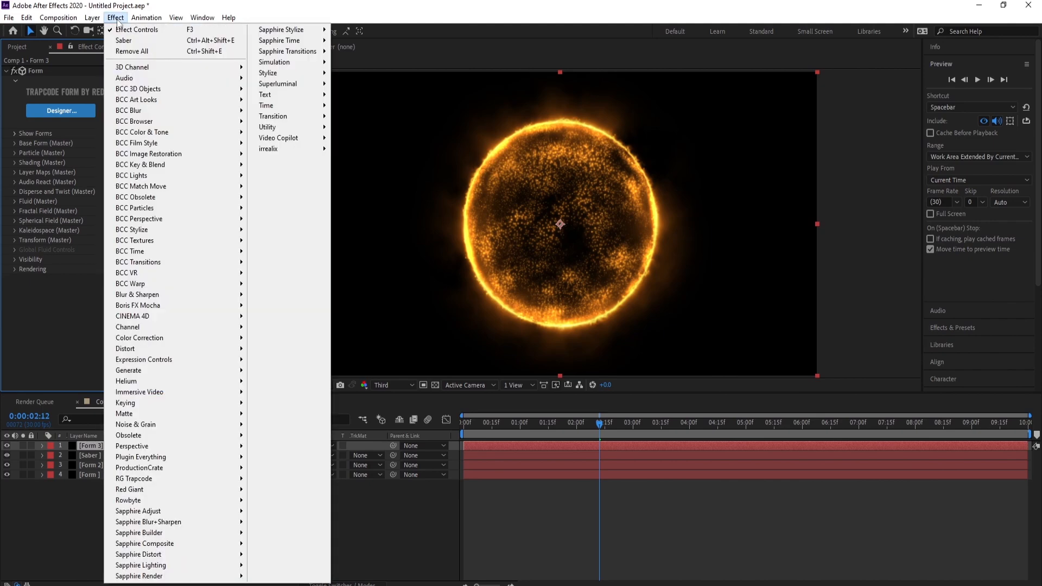
mouse_move(187, 479)
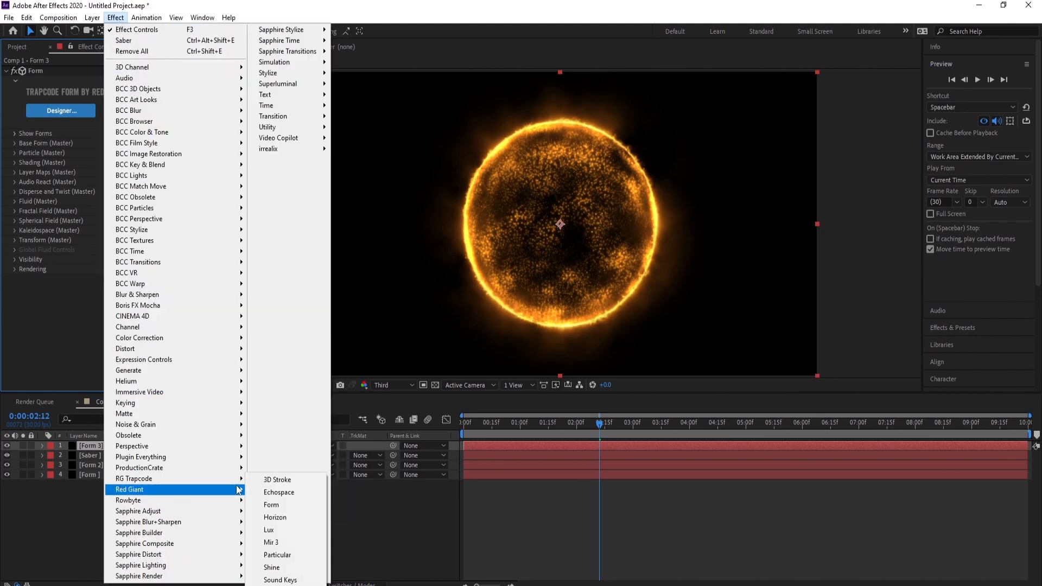
click(277, 567)
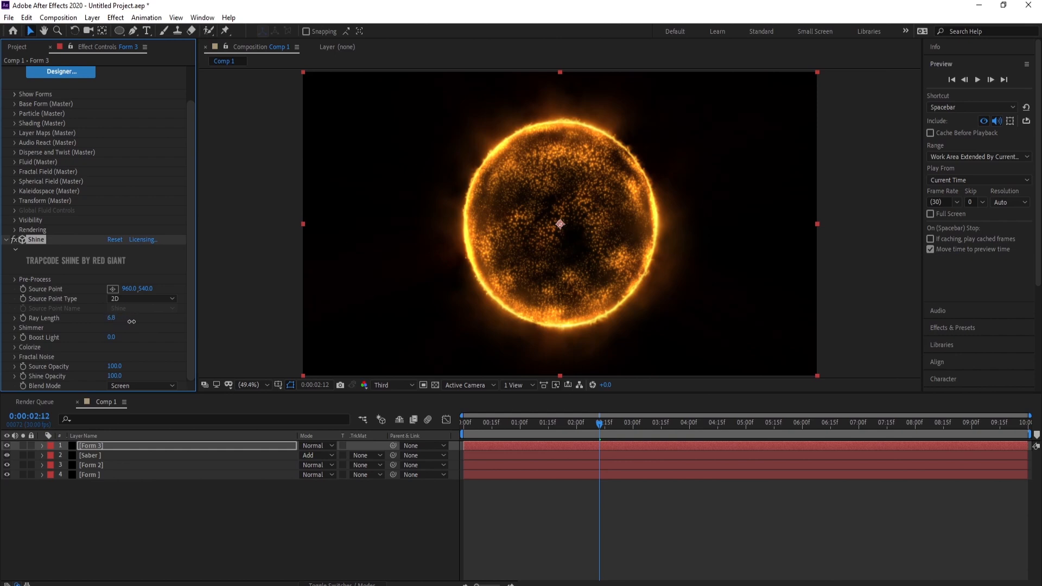
Set the Form 3 layer's blending mode to Add and adjust Shine to a Ray Length of 10.1 and Boost Light of about 6.
click(320, 445)
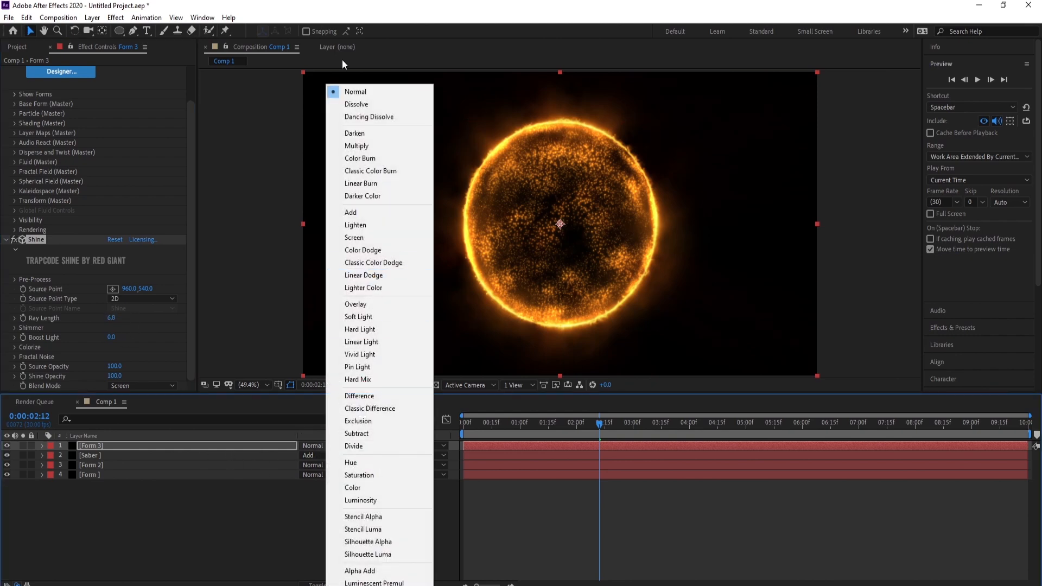
click(373, 212)
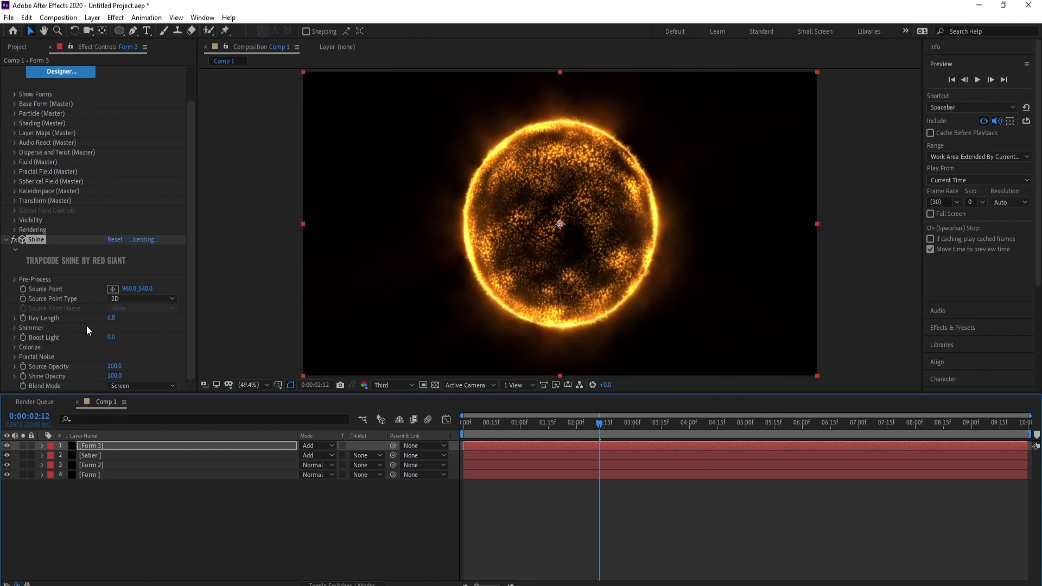
drag(112, 320, 122, 339)
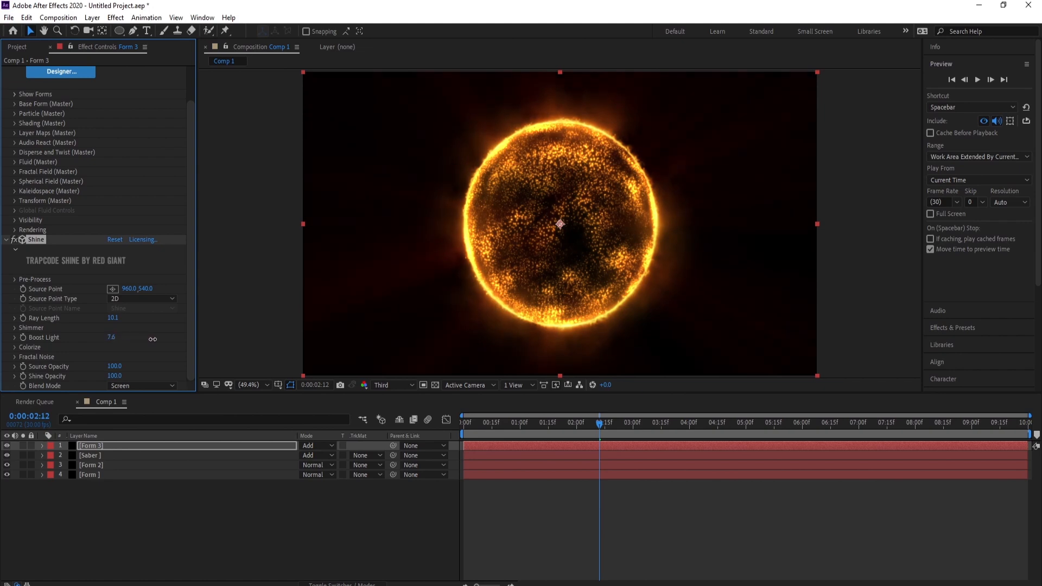
drag(157, 339, 150, 342)
Change the Shadows color in Shine's Colorize settings to orange FF8400.
click(14, 347)
scroll(52, 369, down, 2)
click(113, 376)
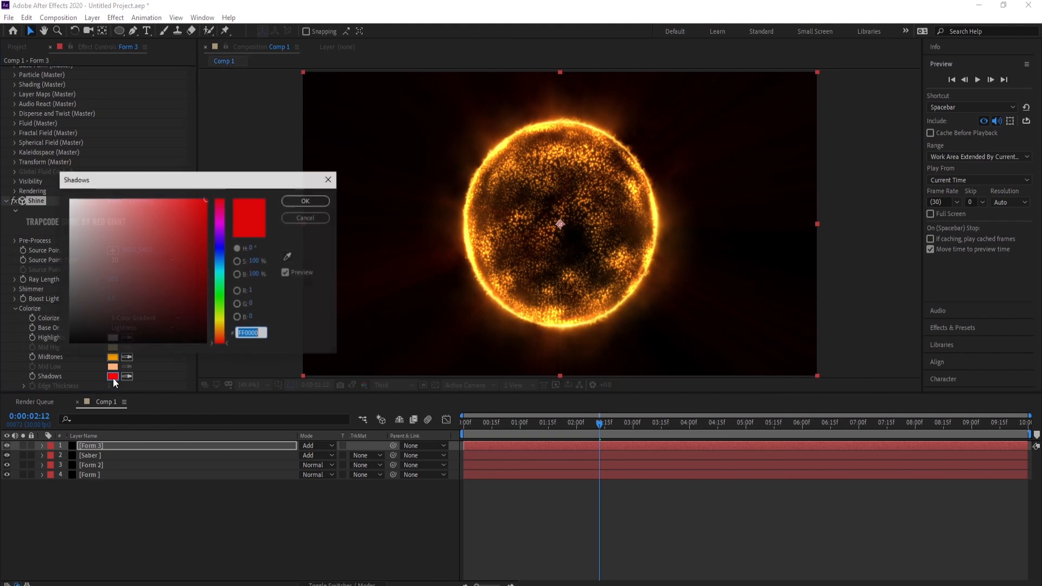
drag(220, 339, 217, 331)
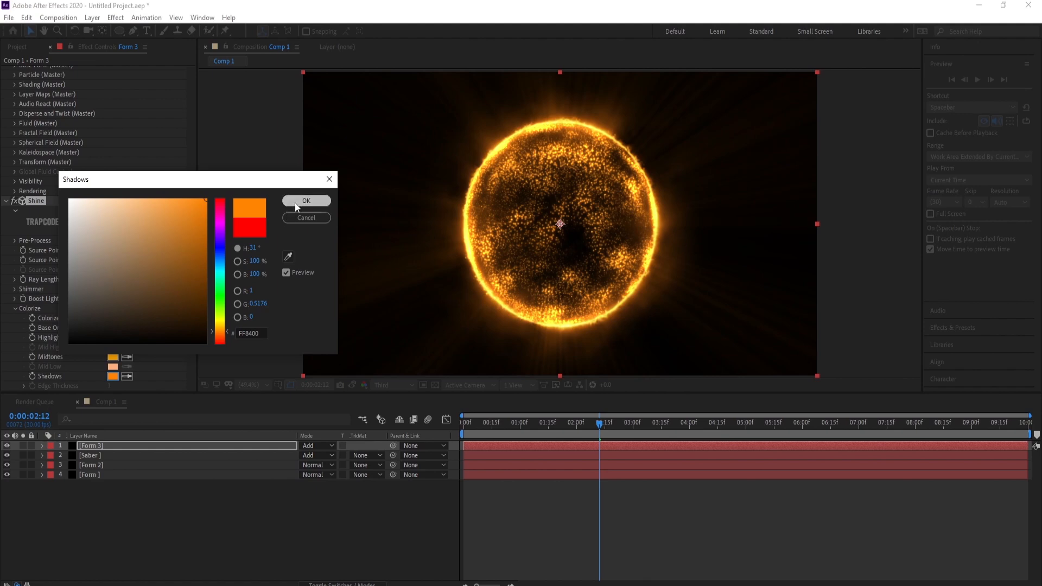
click(306, 201)
Change Shine's Highlights color to light orange FFB761 and collapse the Shine and Form effects.
click(113, 337)
click(216, 313)
drag(216, 313, 219, 333)
click(154, 199)
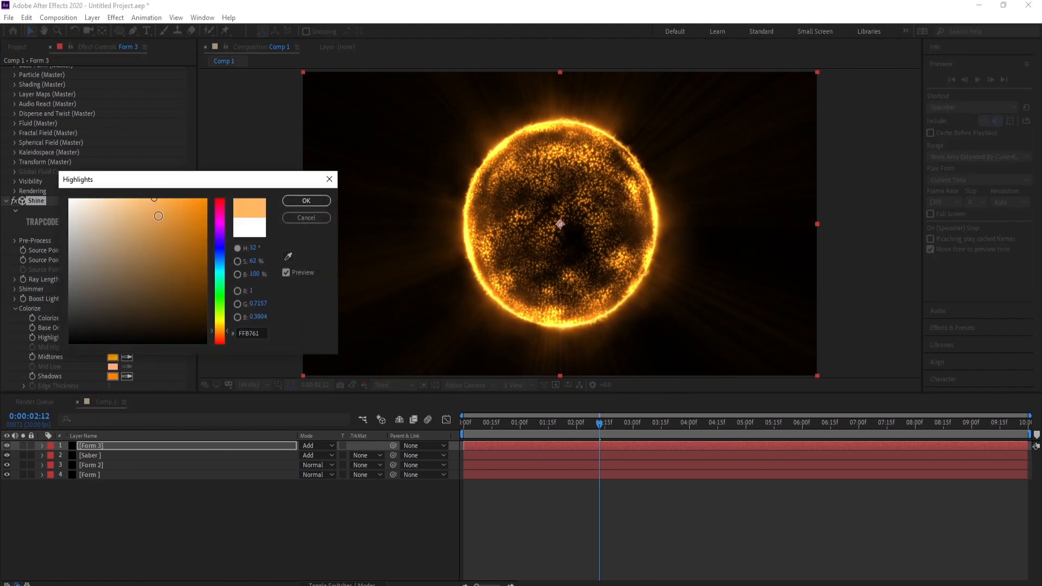
click(302, 202)
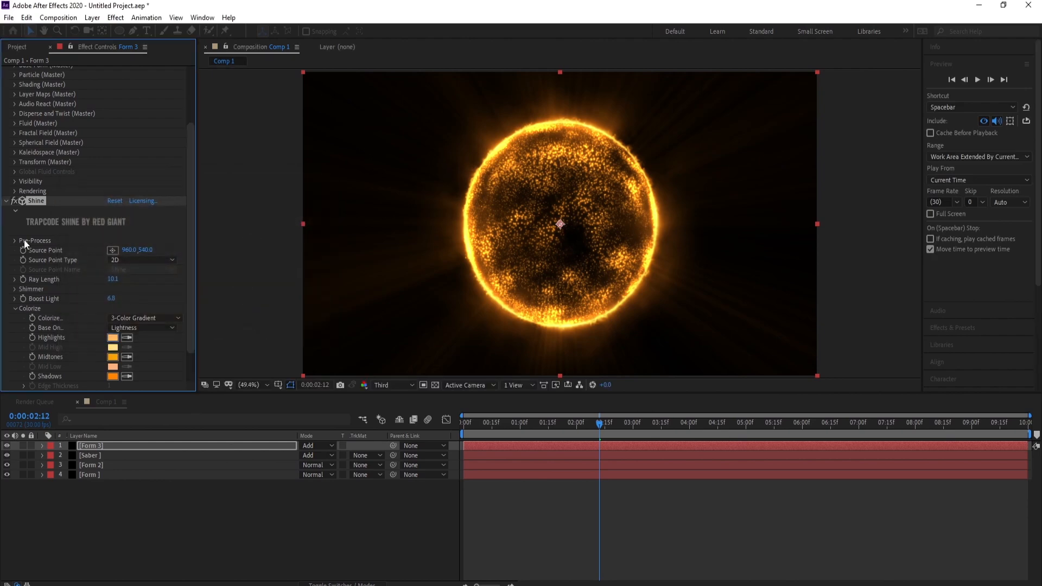
click(6, 200)
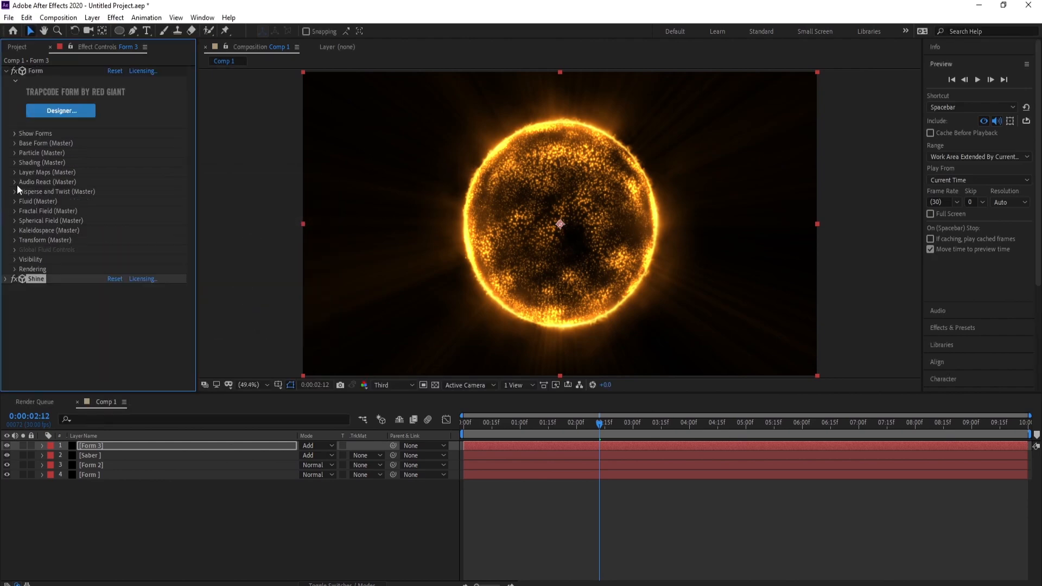
click(6, 72)
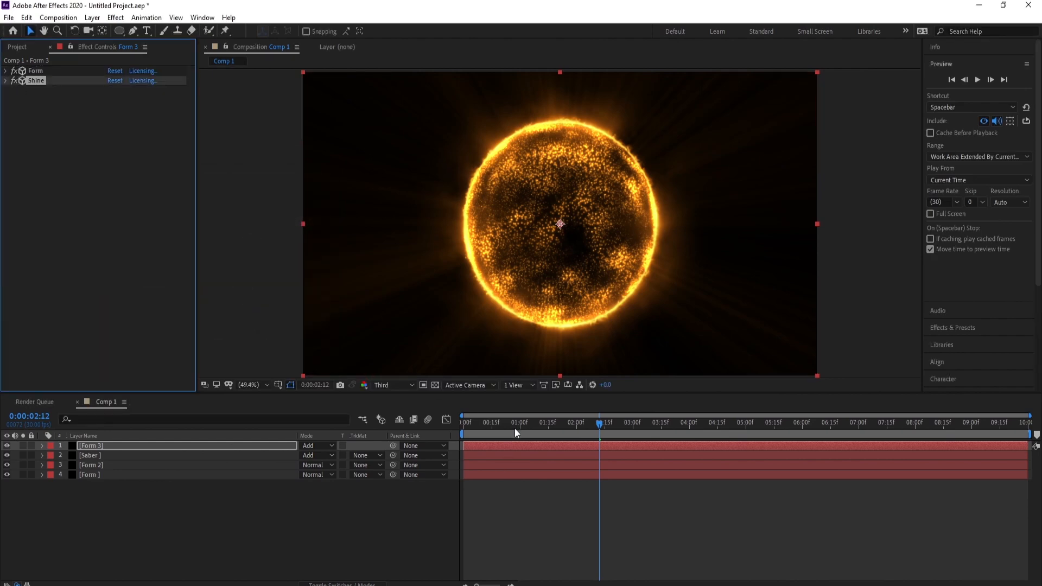
Play back the sphere with its Shine rays from about one second and return the playhead to about 0:00:01:03.
click(523, 428)
key(Page_Up)
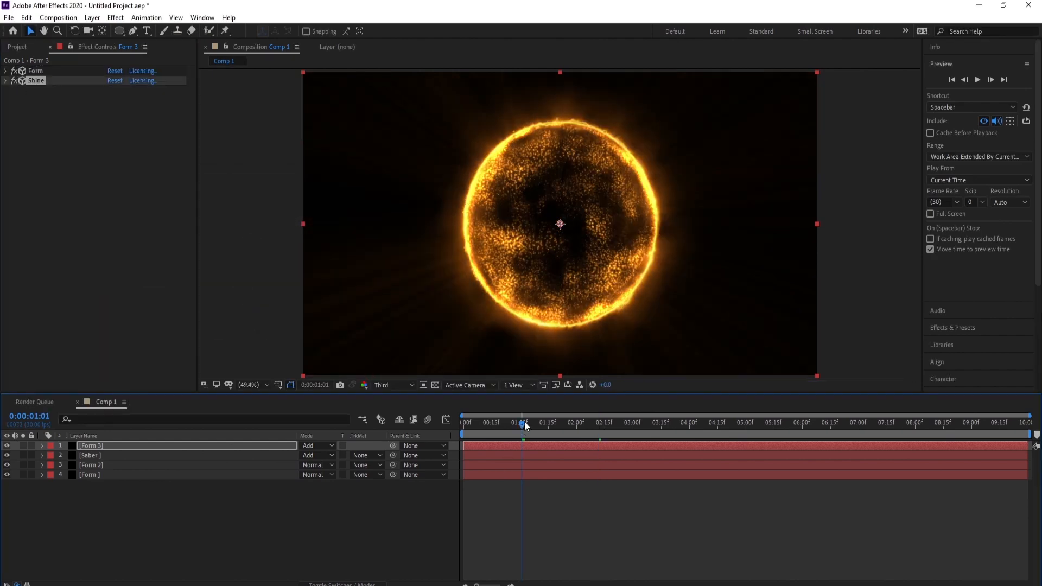
key(space)
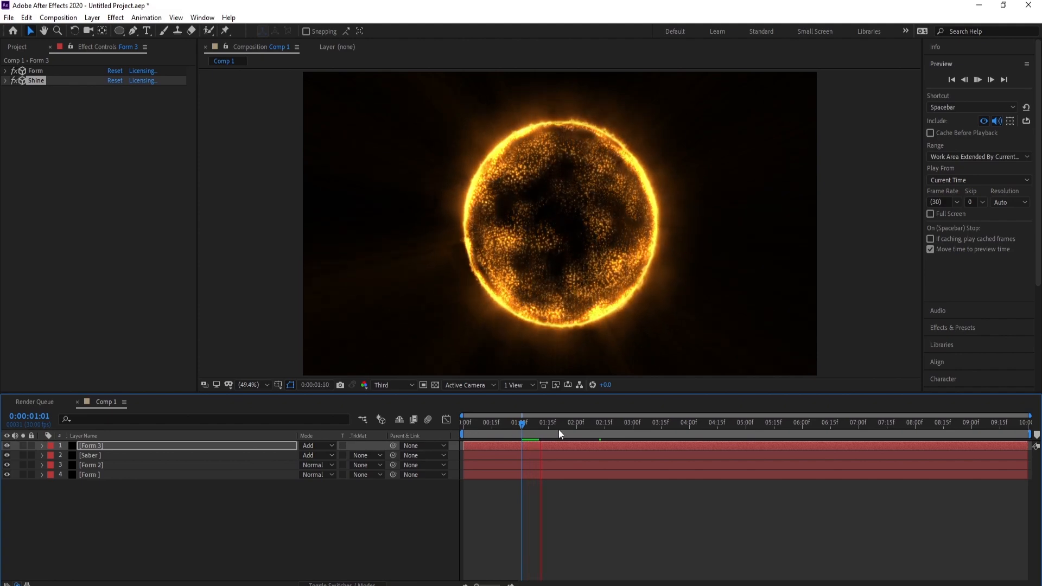
key(space)
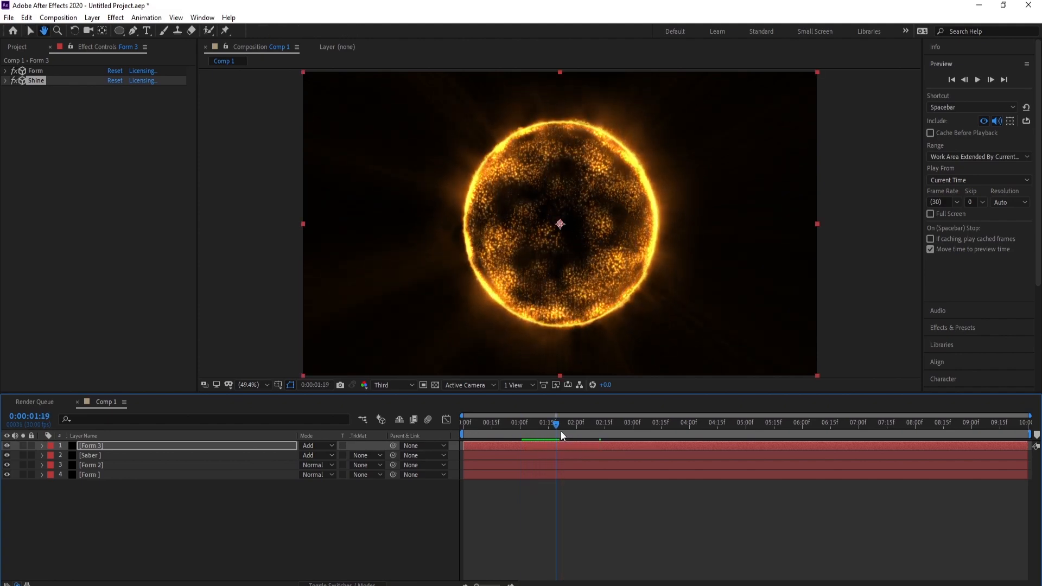
click(533, 430)
click(526, 431)
Pre-compose all four layers into a composition named Pre-comp 1 and duplicate the resulting layer.
drag(77, 503, 136, 441)
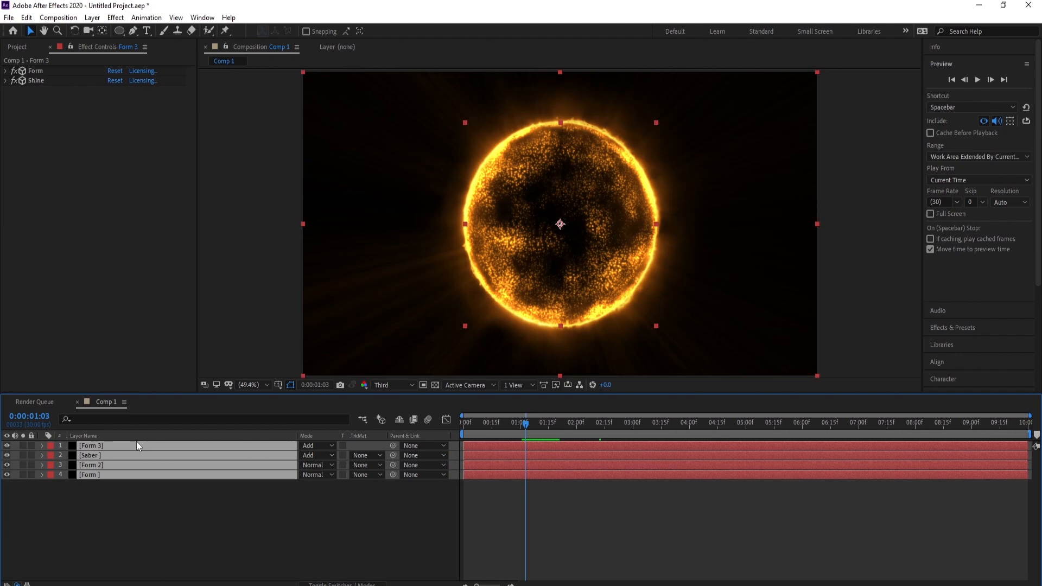
right_click(104, 455)
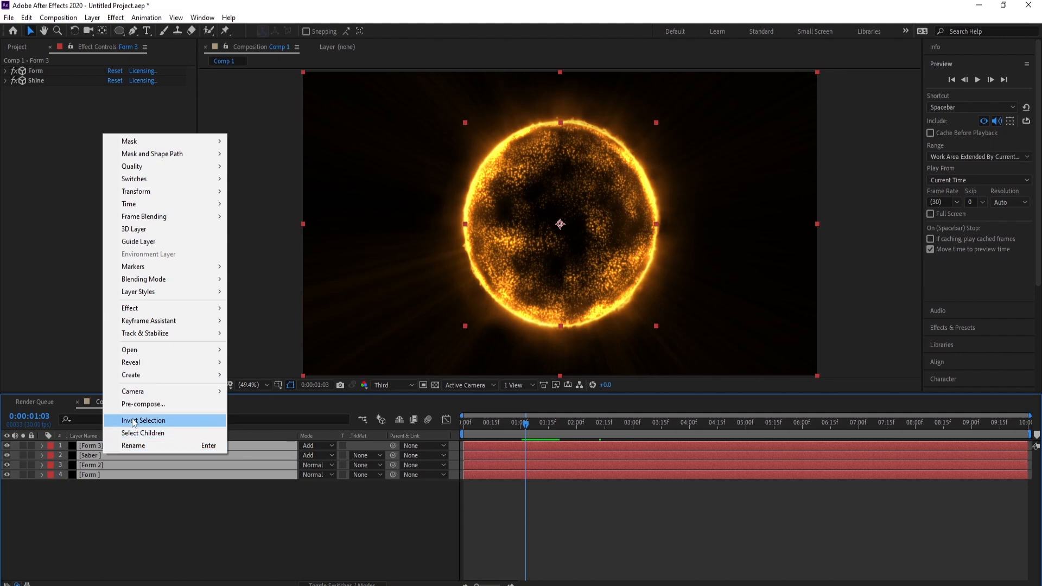
click(143, 404)
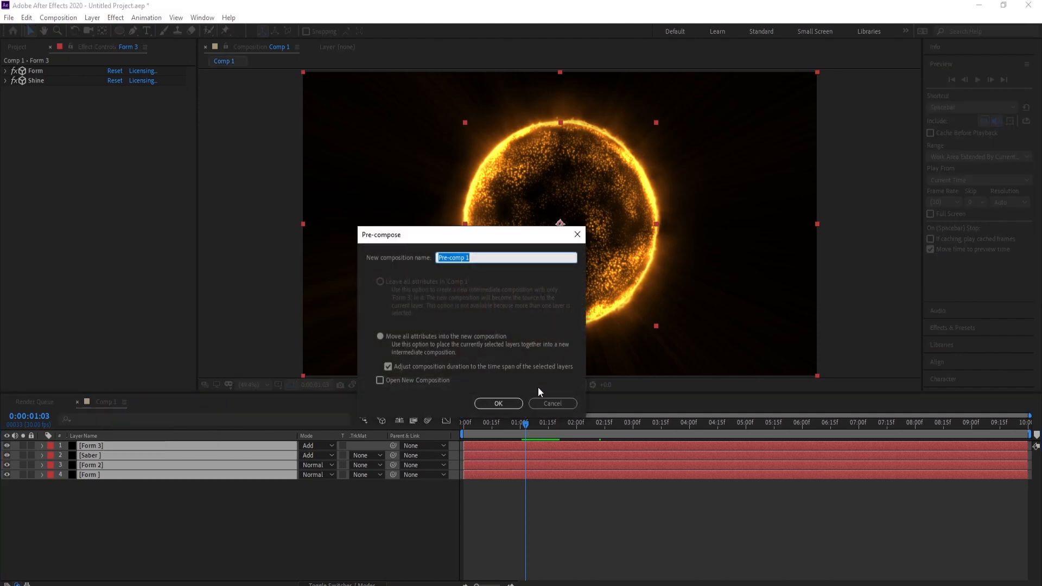
click(495, 404)
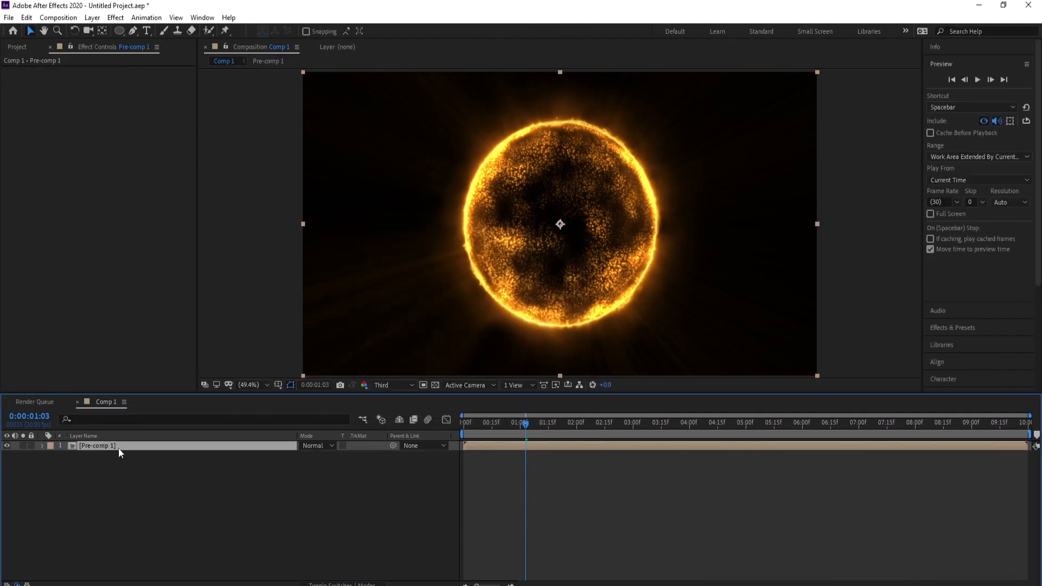
key(ctrl+d)
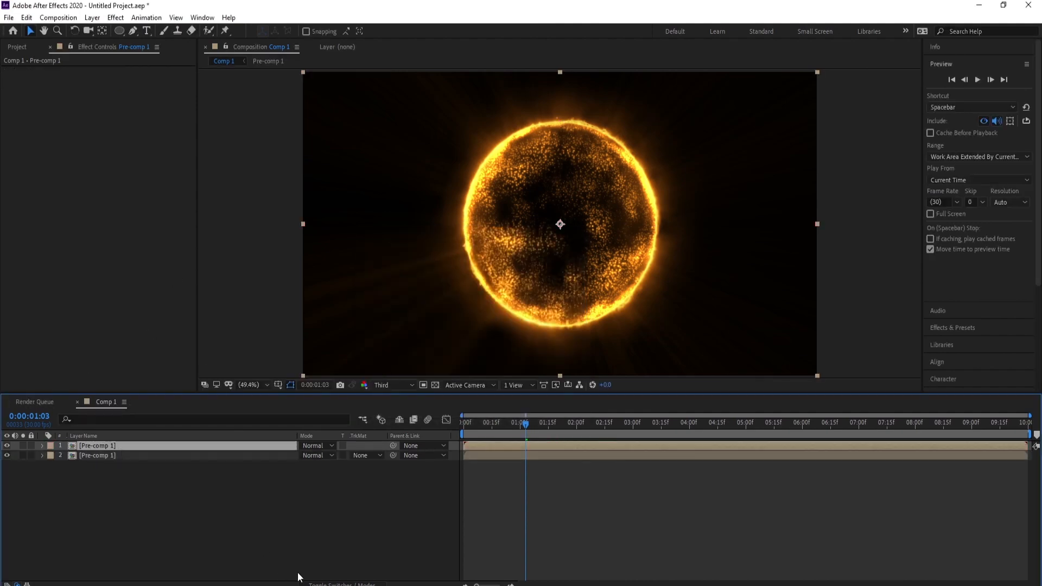
Make the upper Pre-comp 1 layer a 3D layer and set its blending mode to Add.
click(328, 583)
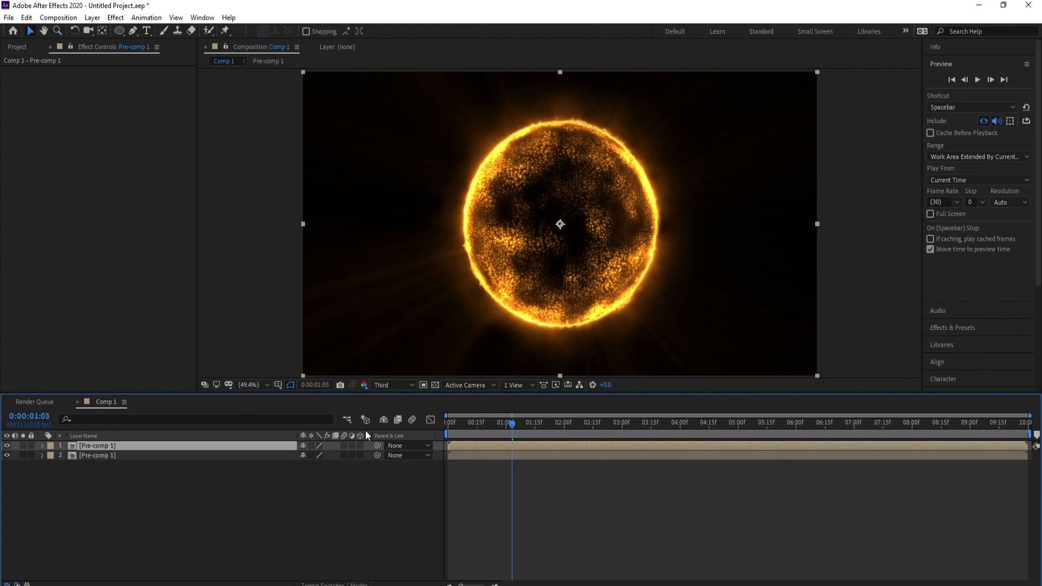
click(360, 445)
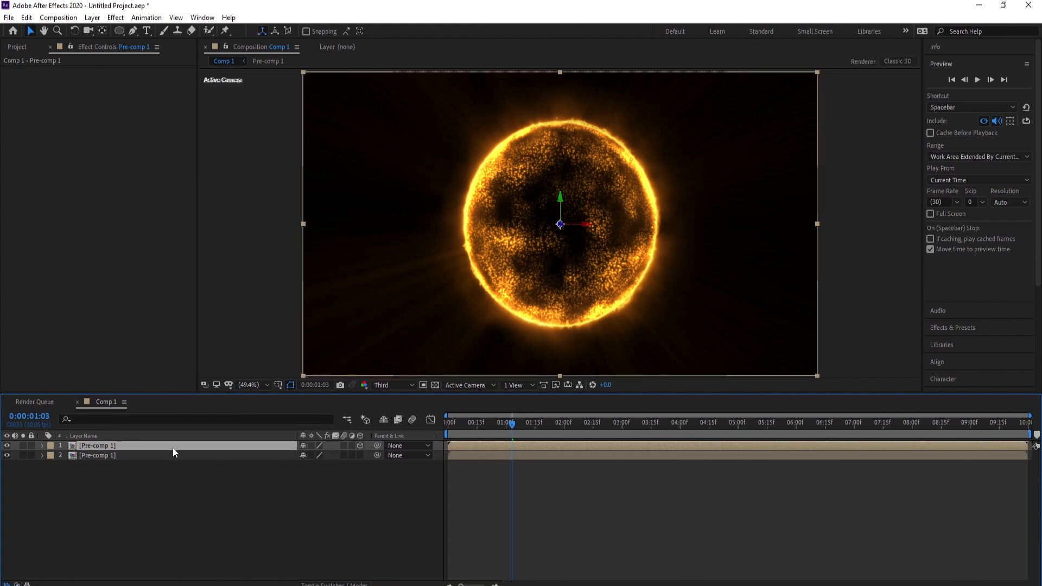
click(329, 584)
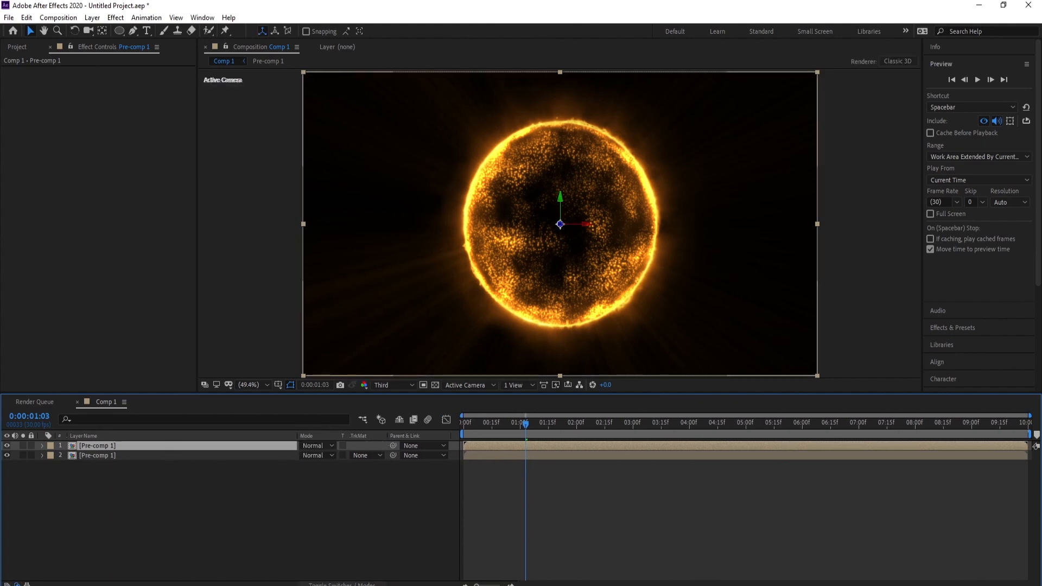
click(313, 446)
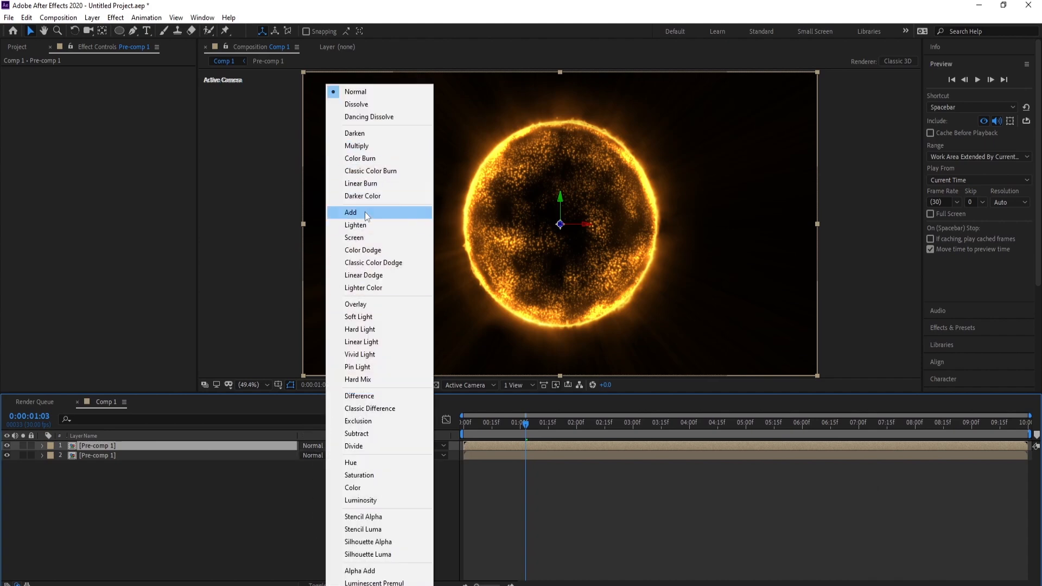
click(365, 211)
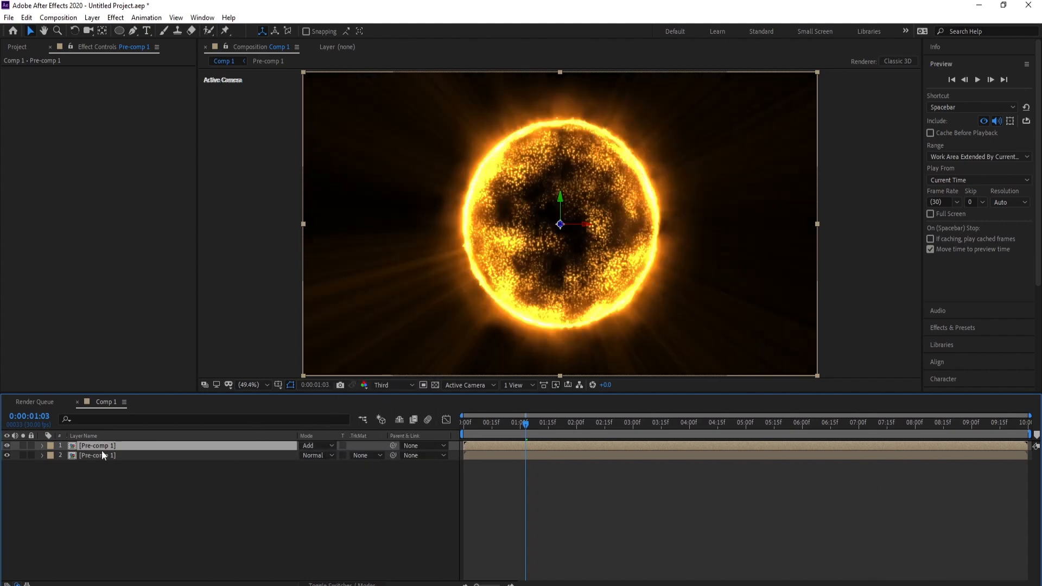
Set the upper Pre-comp 1 layer's X Rotation to 90° so it lies flat.
key(r)
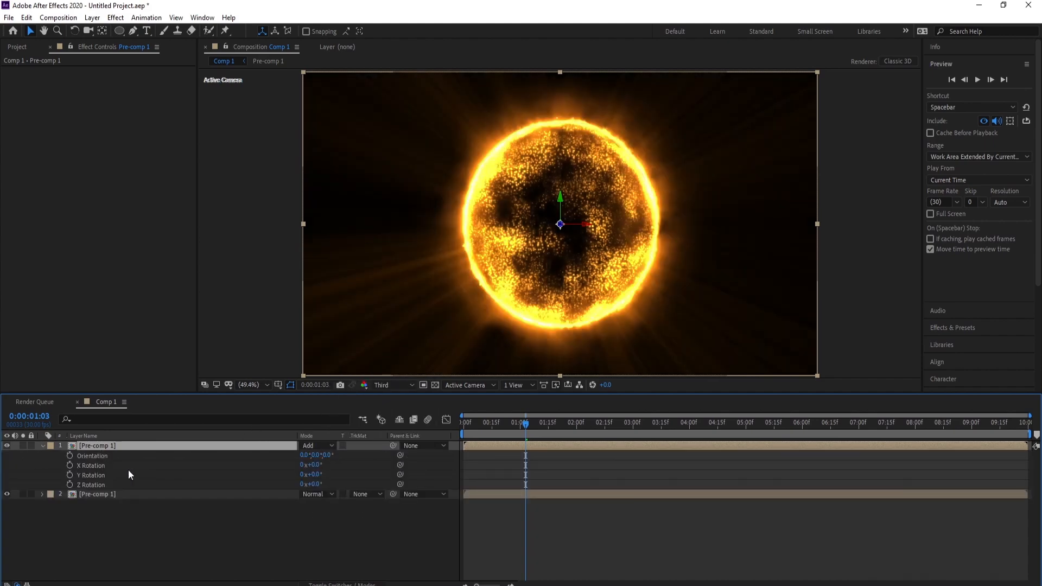
click(314, 465)
text(90)
key(Return)
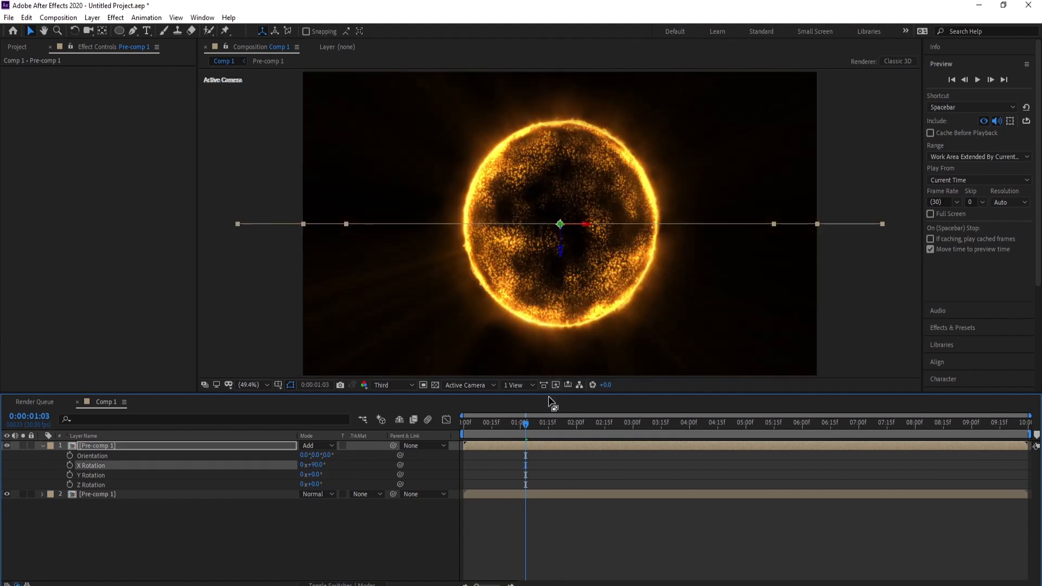
Lower the flat Pre-comp 1 copy along its vertical axis until it sits just beneath the sphere like a floor reflection.
drag(562, 249, 566, 383)
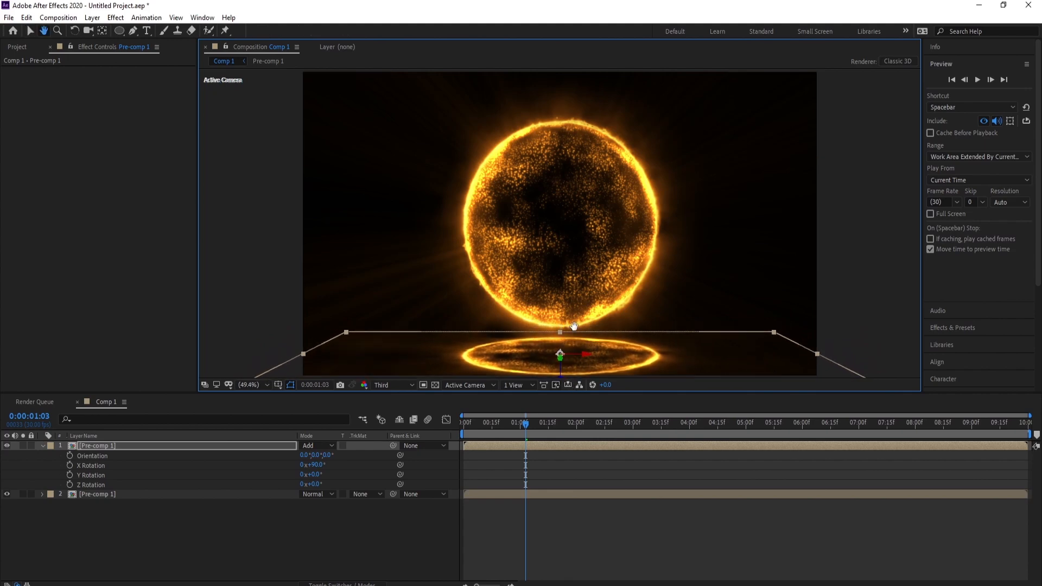
drag(573, 328, 573, 294)
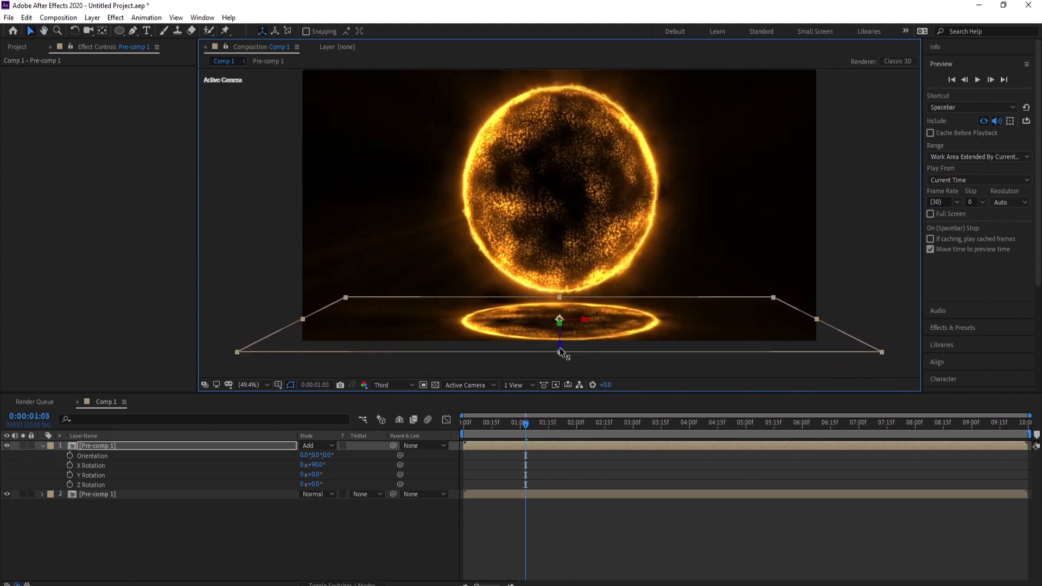
drag(561, 348, 562, 350)
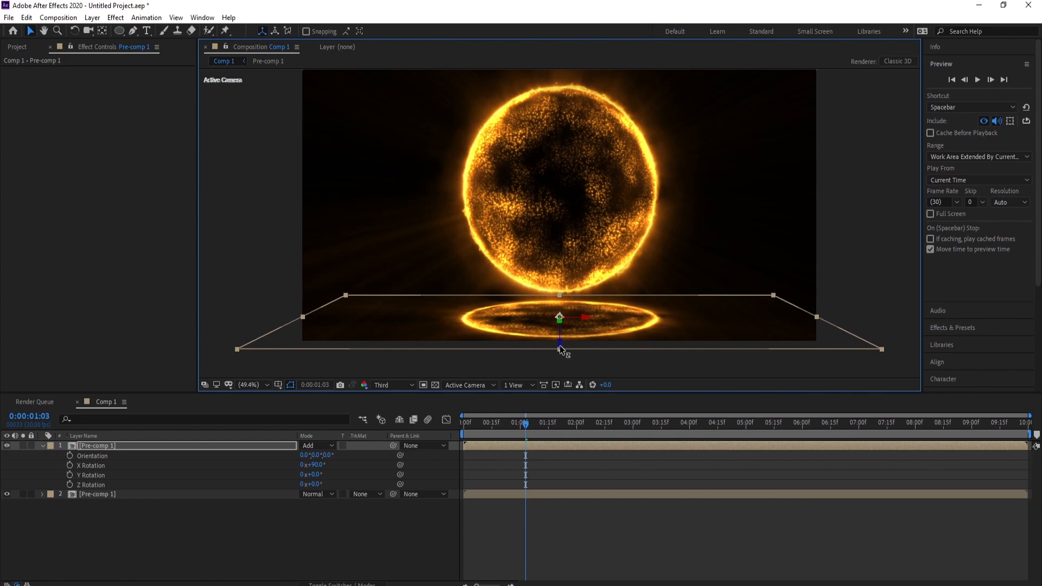
Preview the animation with the floor reflection, return to the start of the timeline and collapse the upper layer's properties.
click(240, 538)
key(space)
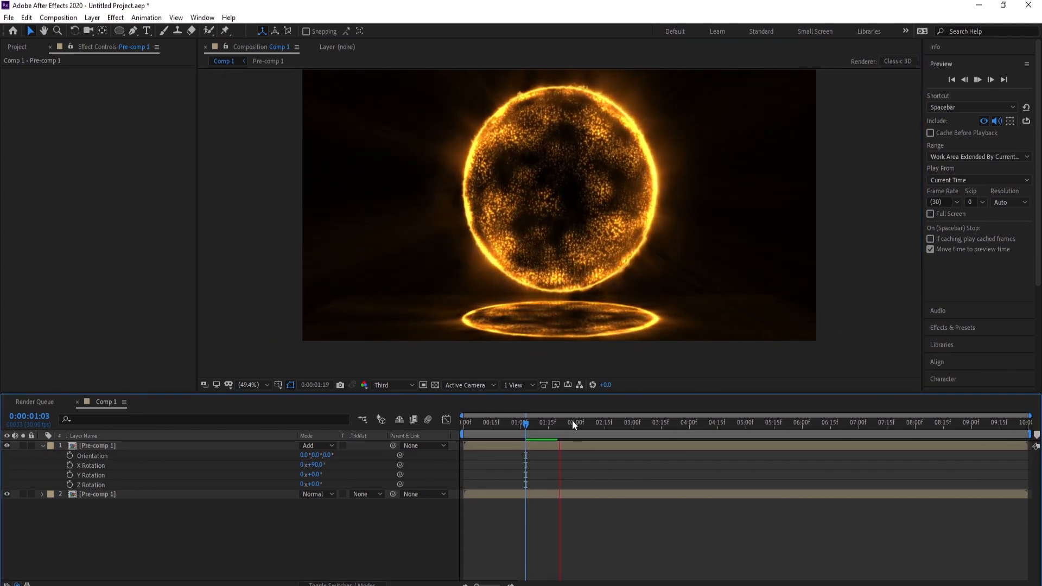
click(459, 437)
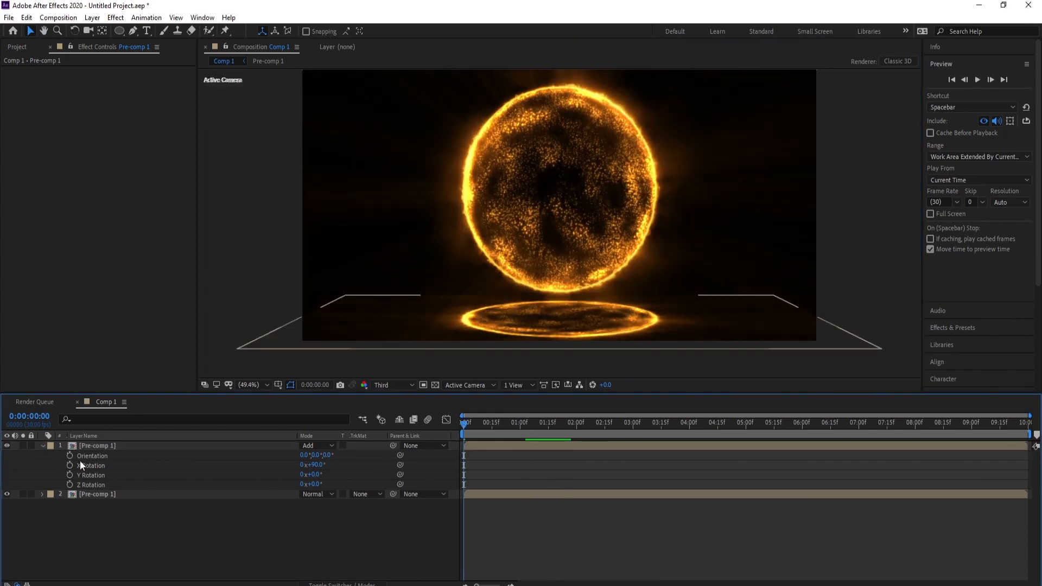
click(43, 445)
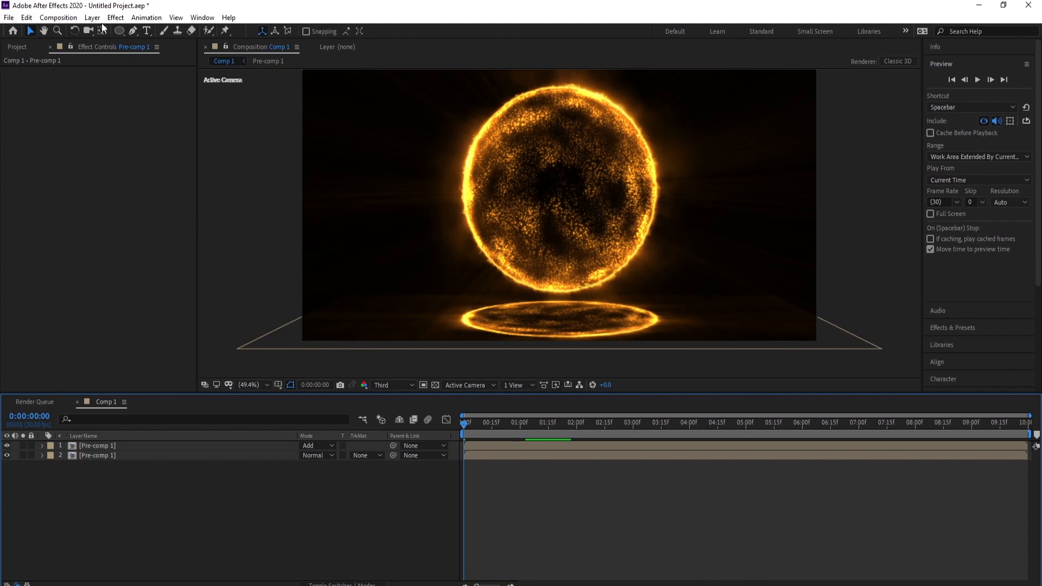
Create a black 1920 x 1080 px solid named BG and place it beneath both Pre-comp 1 layers.
click(92, 17)
mouse_move(228, 28)
click(323, 43)
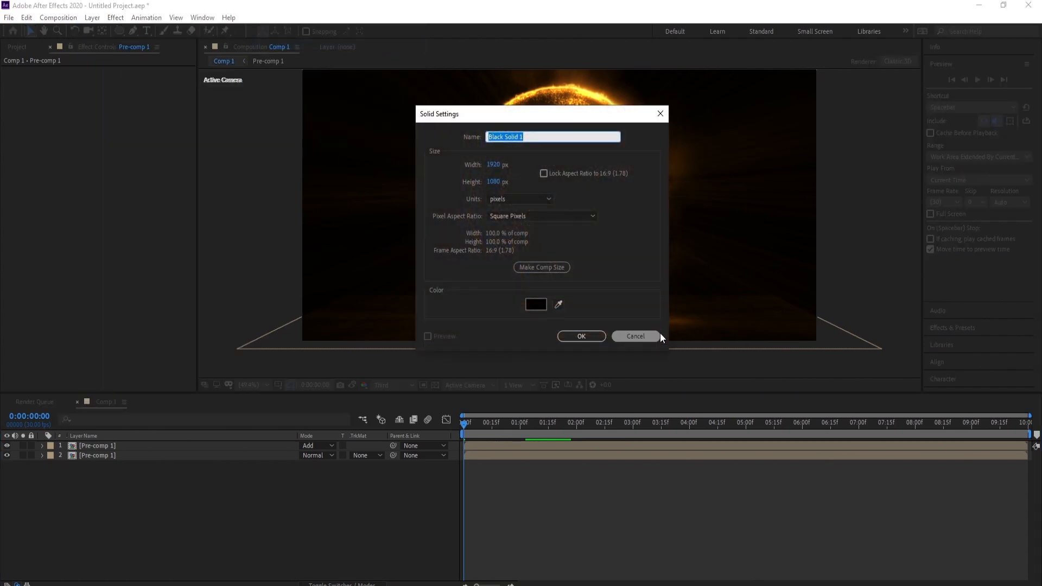
text(BG)
key(Return)
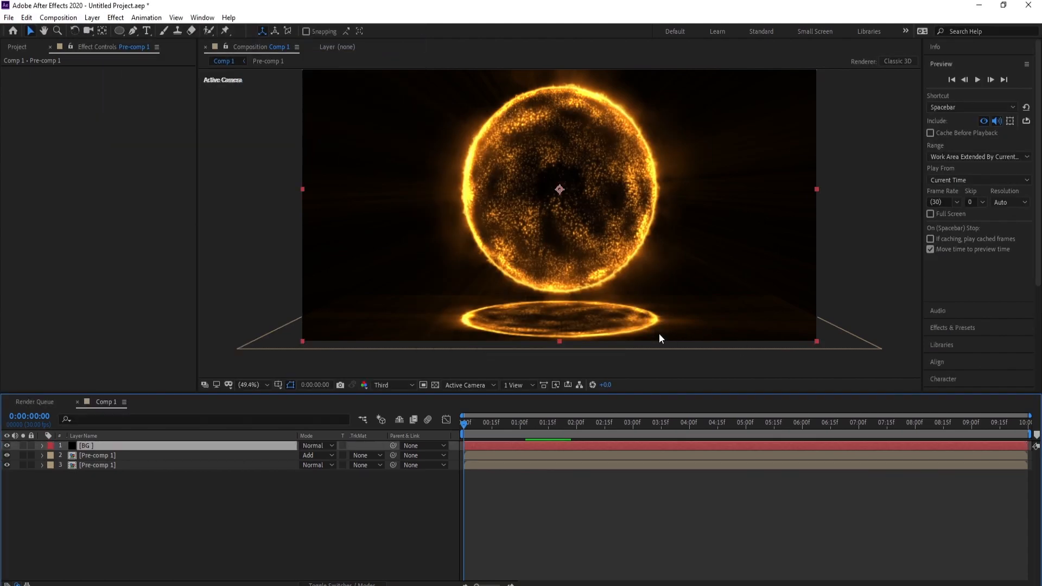
drag(89, 449, 96, 477)
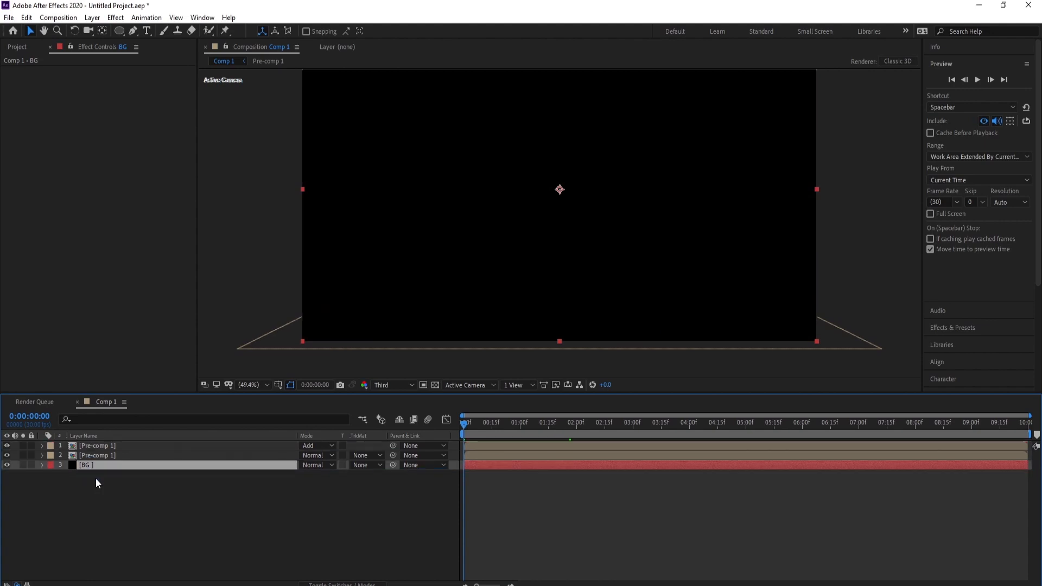
Apply a Gradient Ramp effect to the BG layer and set the upright Pre-comp 1 layer's blending mode to Add.
click(117, 18)
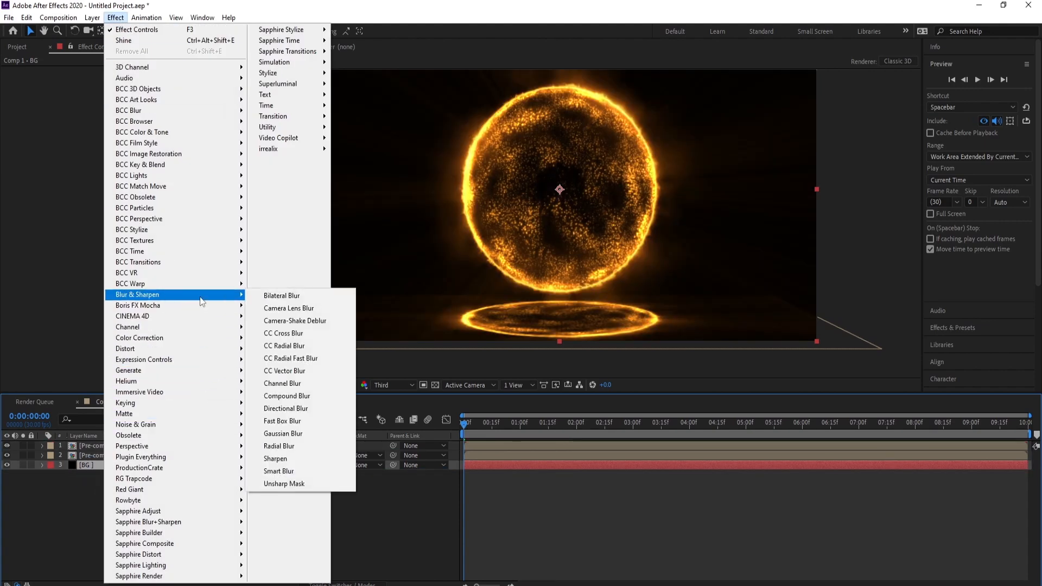
mouse_move(194, 370)
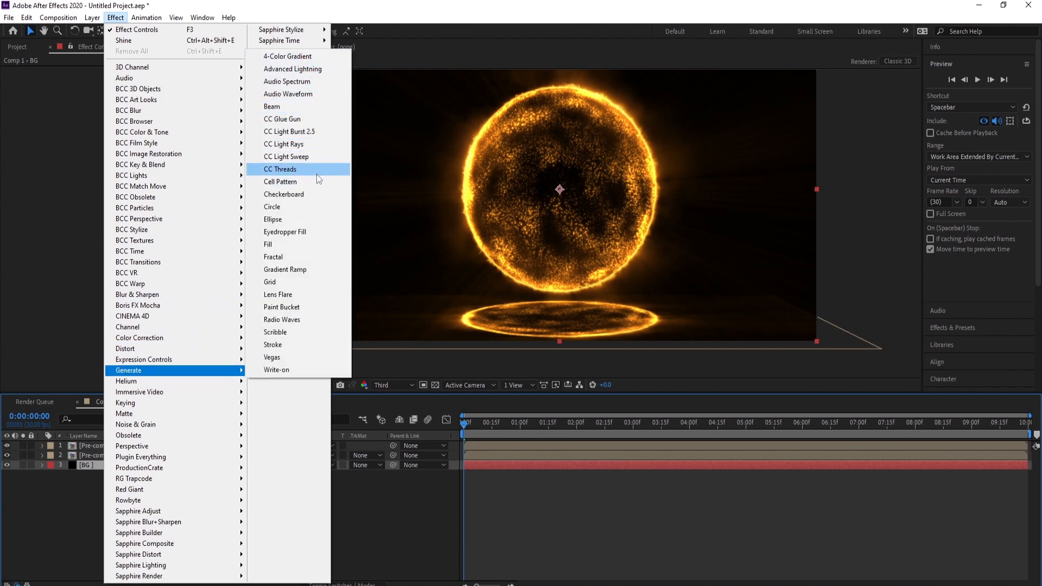
click(304, 266)
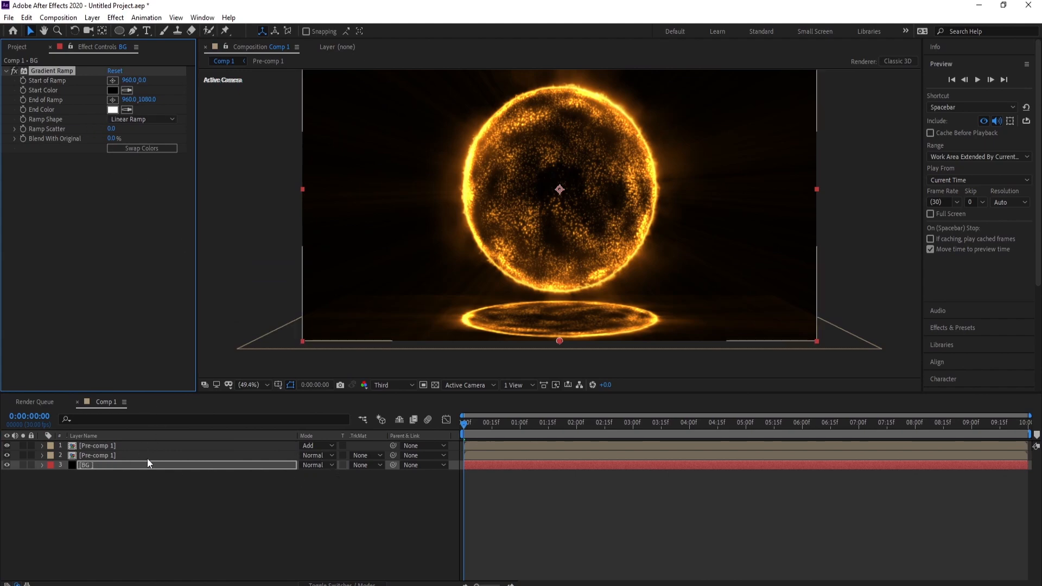
click(307, 454)
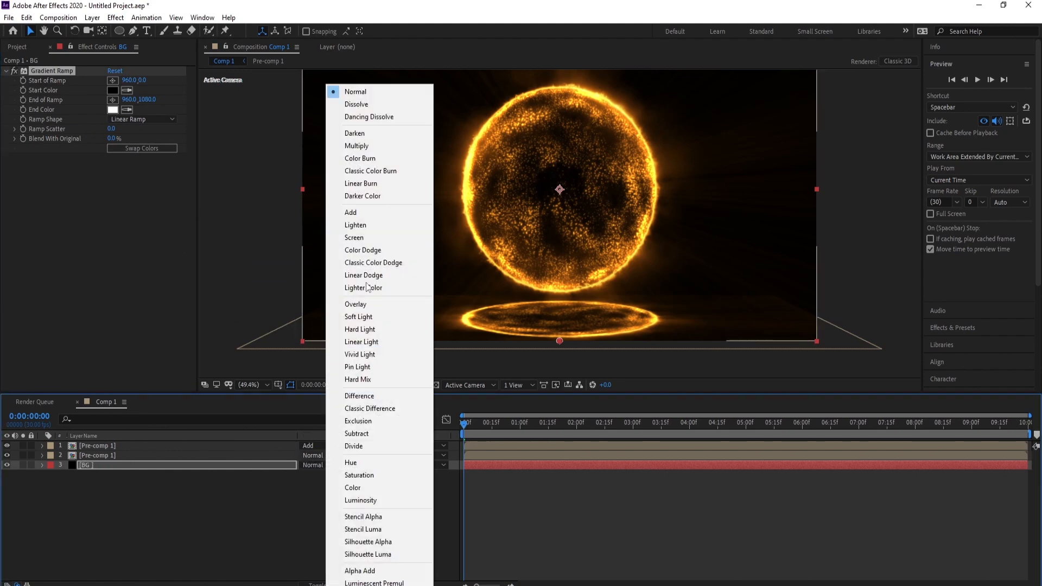
click(360, 213)
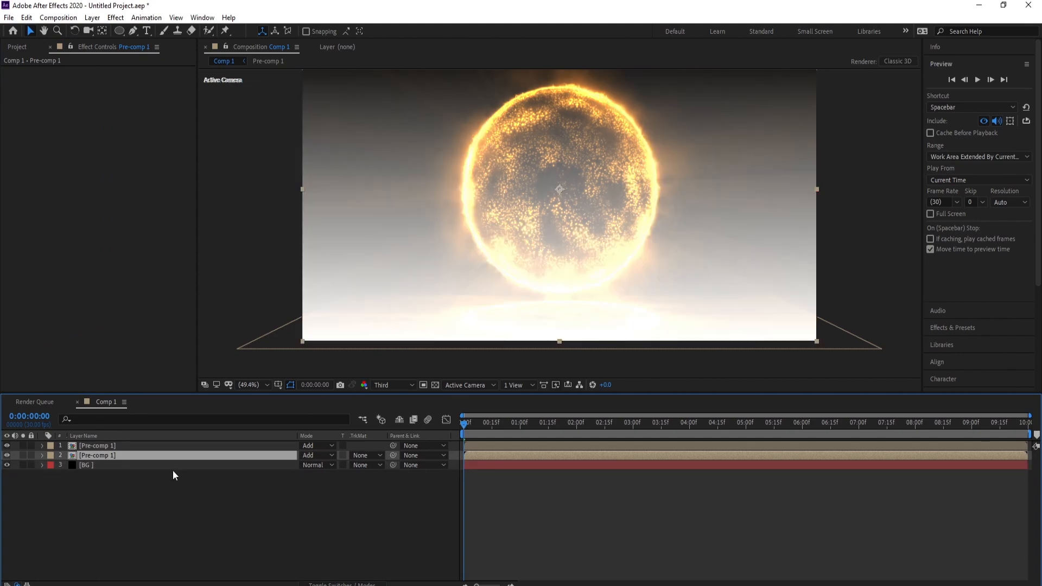
Set the BG layer's Gradient Ramp End Color to a very dark orange-brown, hex 120900.
click(84, 466)
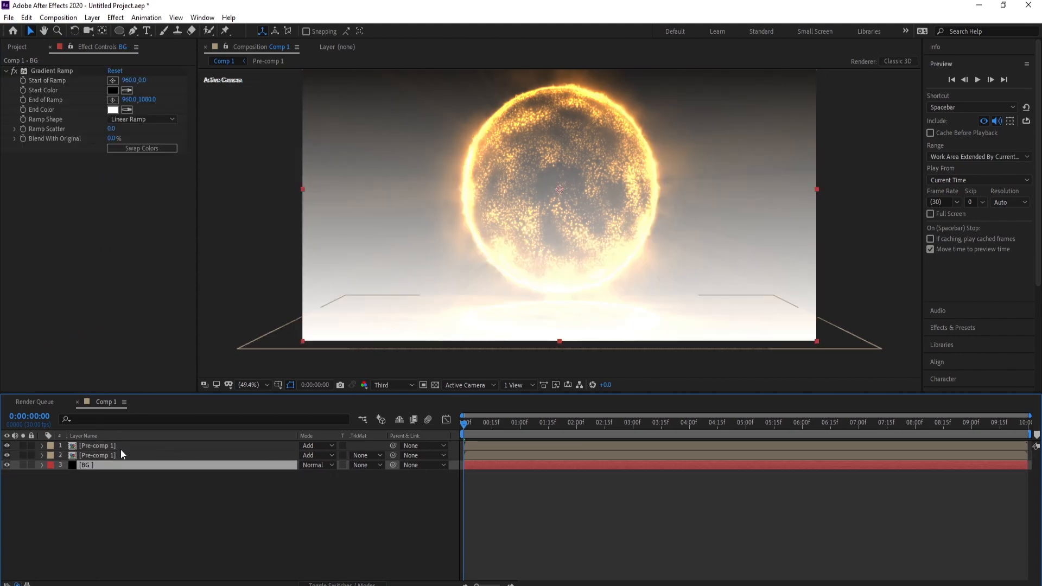
click(113, 110)
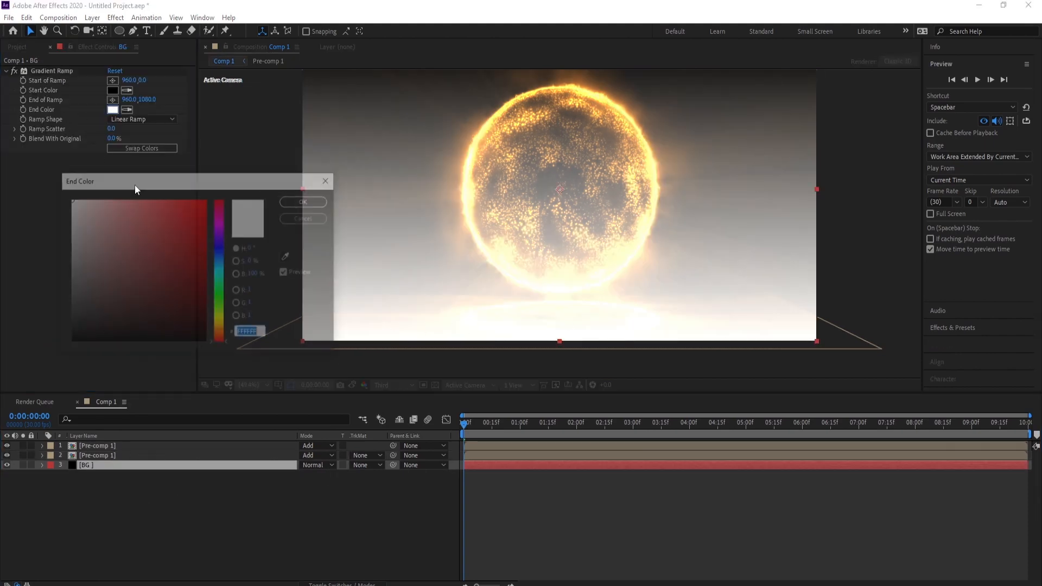
click(220, 267)
click(219, 331)
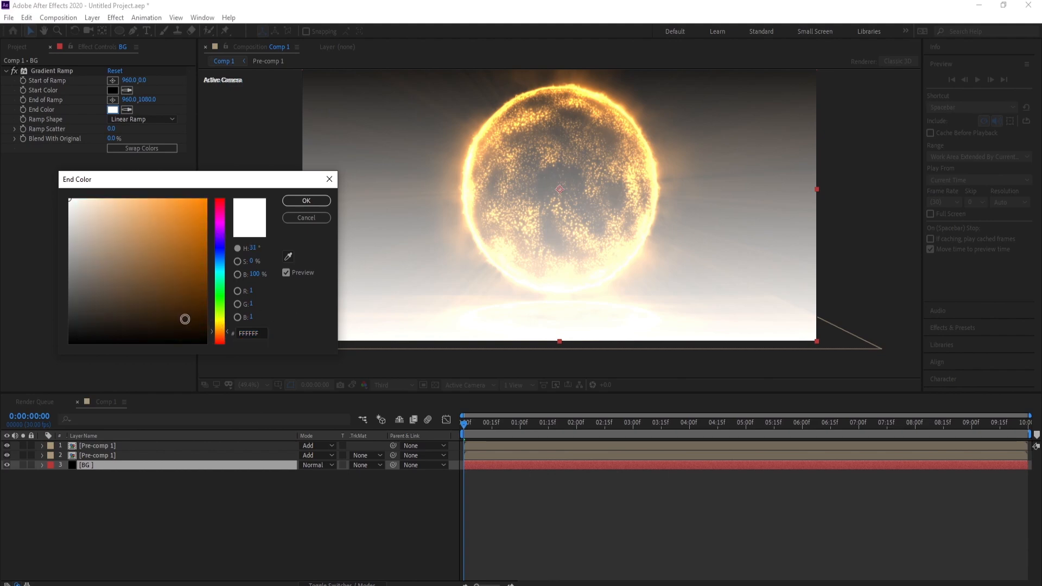
click(206, 314)
drag(220, 315, 222, 333)
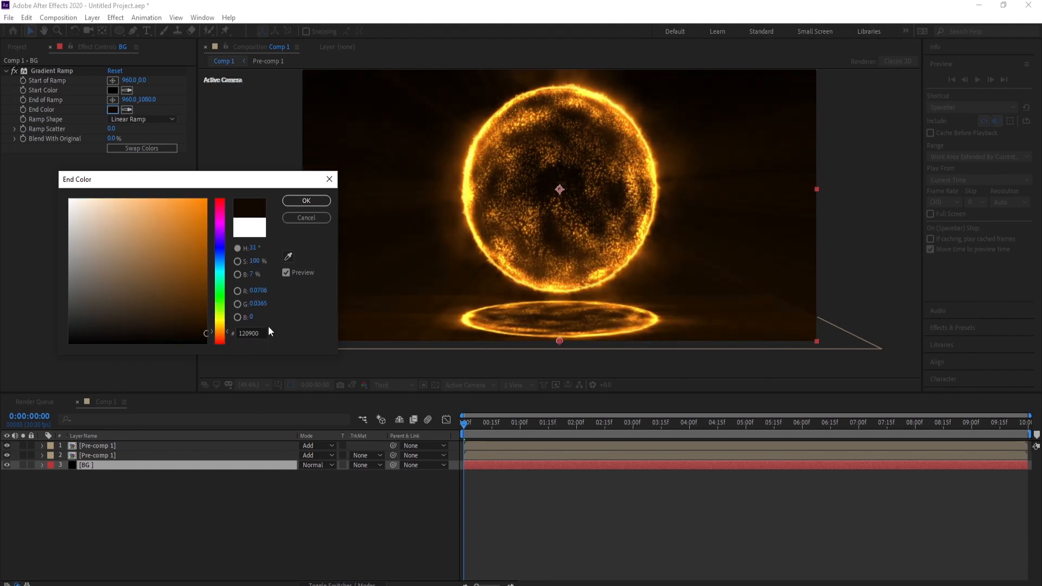
click(294, 205)
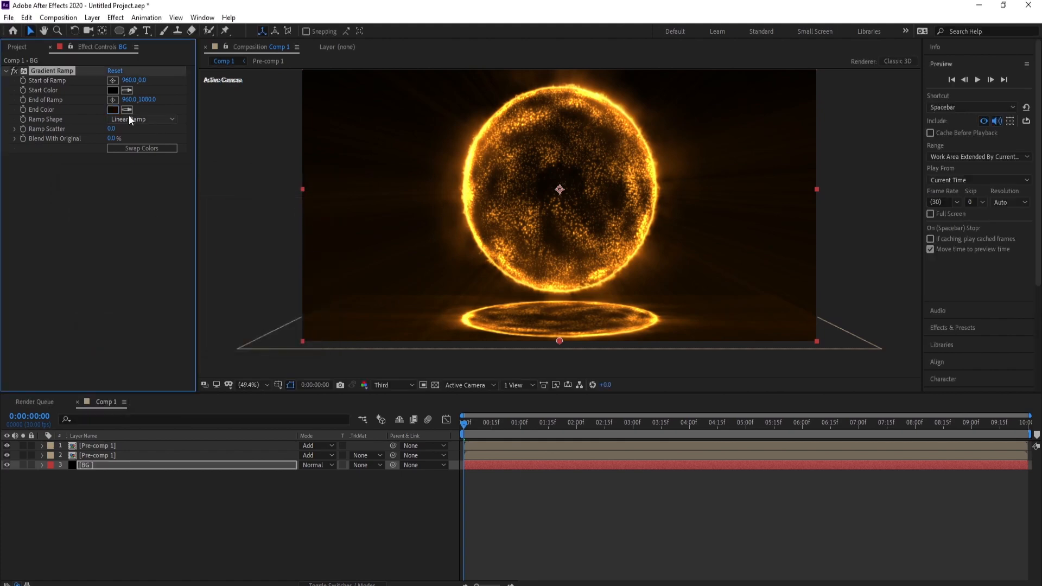
Set the BG layer's Gradient Ramp Start Color to a very dark, fully saturated orange-brown.
click(111, 90)
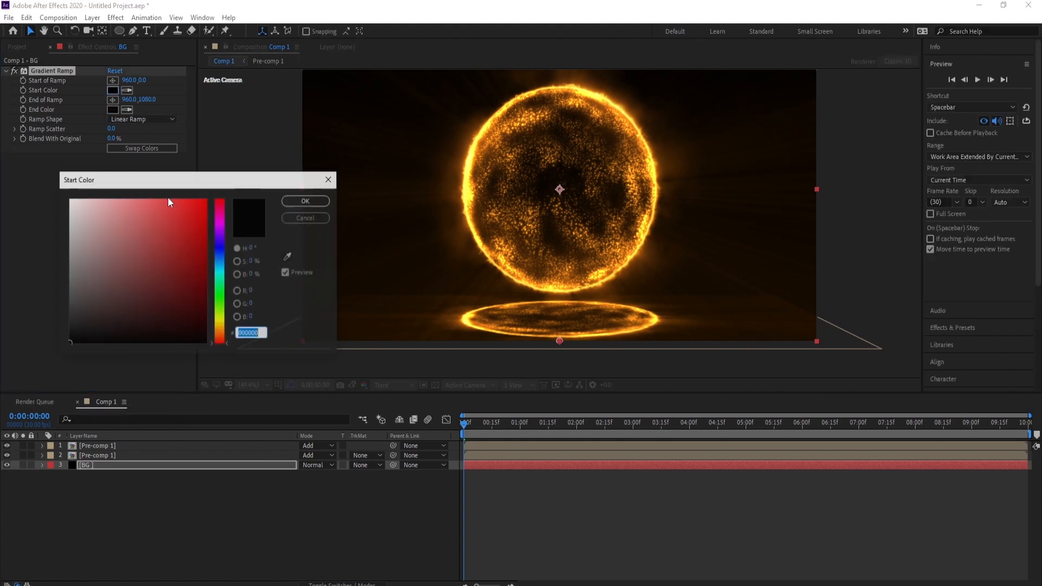
mouse_move(227, 337)
mouse_down()
mouse_move(199, 326)
mouse_move(216, 334)
mouse_up()
click(223, 332)
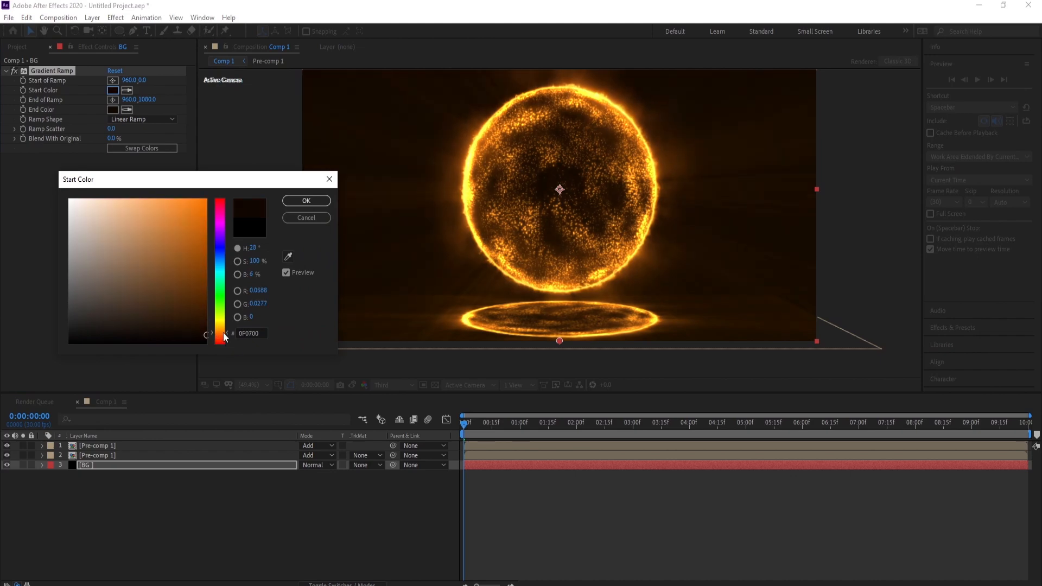
click(200, 334)
drag(199, 334, 213, 334)
click(306, 201)
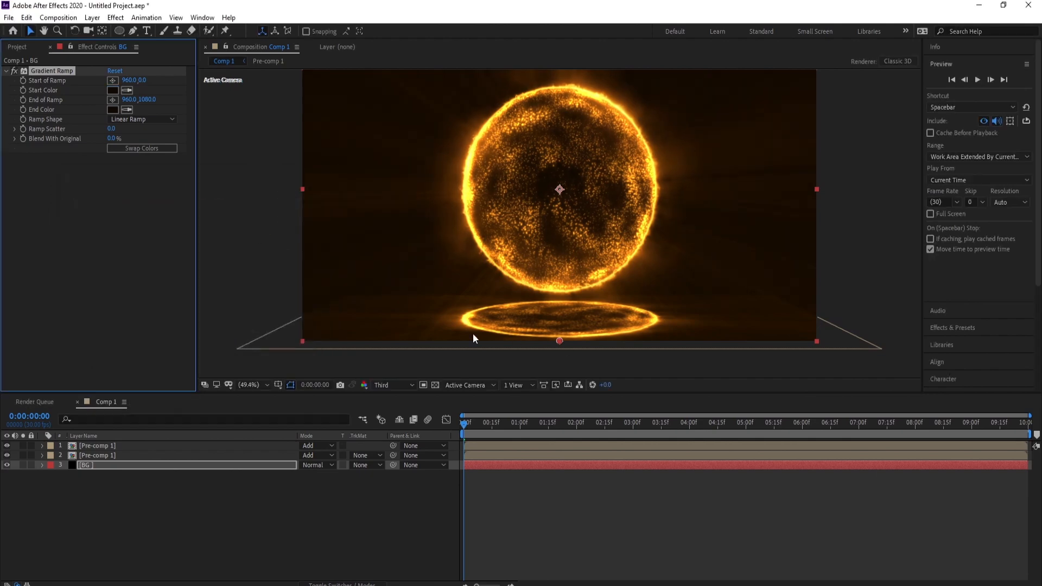
Draw an elliptical mask around the glowing ring on the flat Pre-comp 1 reflection layer.
click(377, 344)
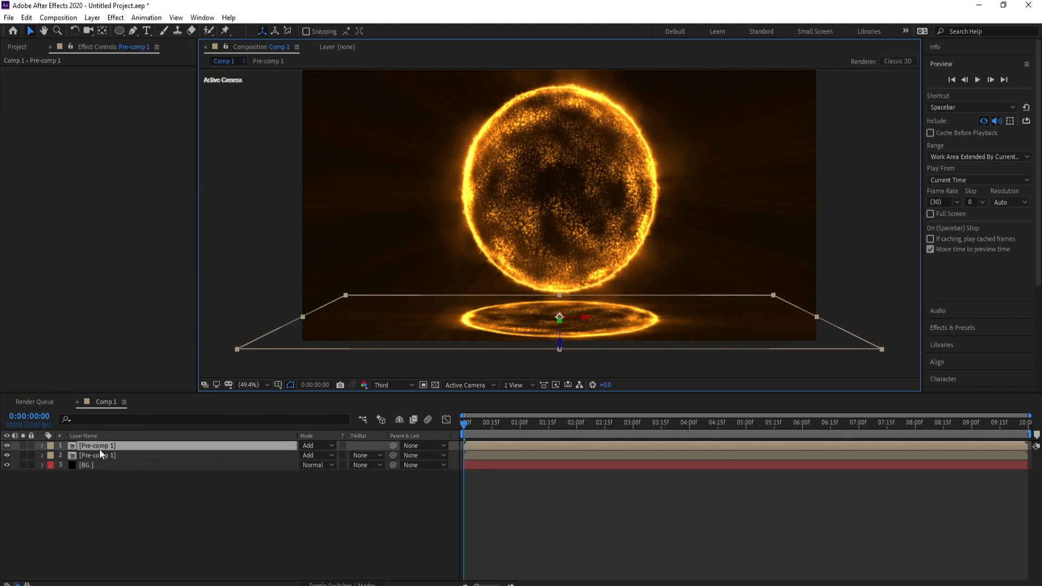
click(121, 31)
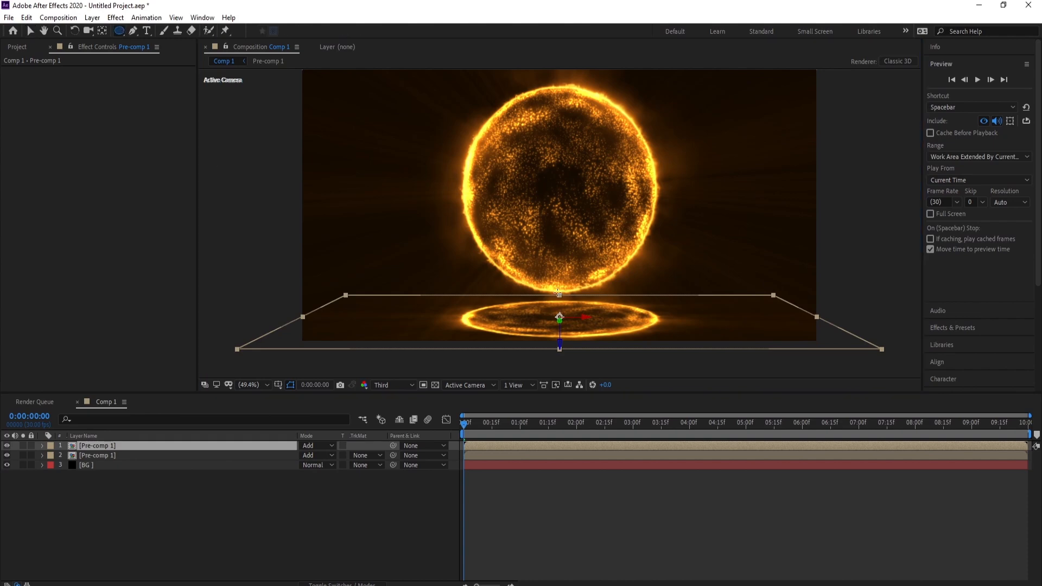
drag(672, 300, 455, 337)
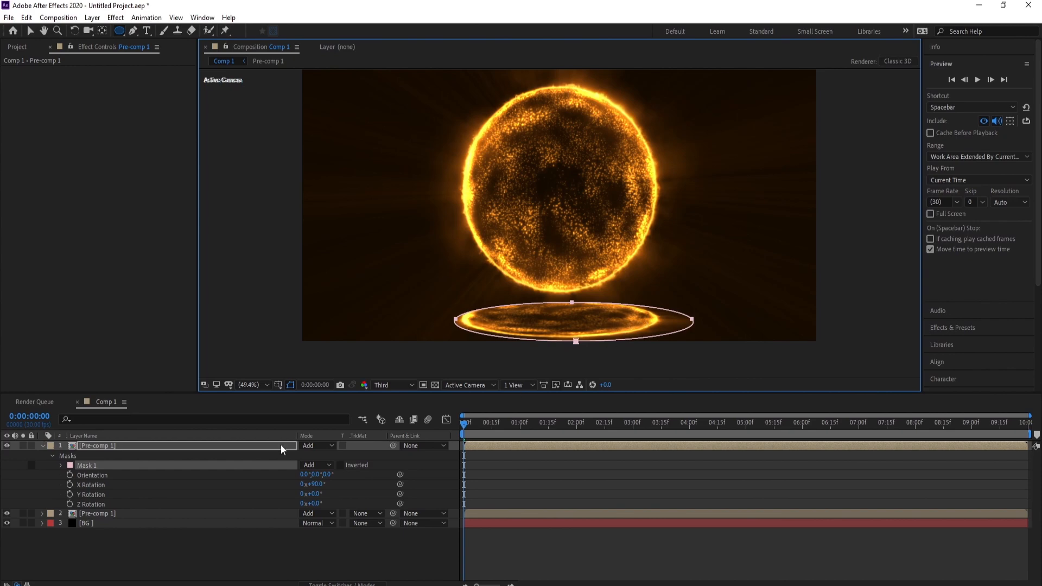
Hide the mask outline in the viewer and set the reflection mask's Mask Feather to 401 pixels.
click(61, 465)
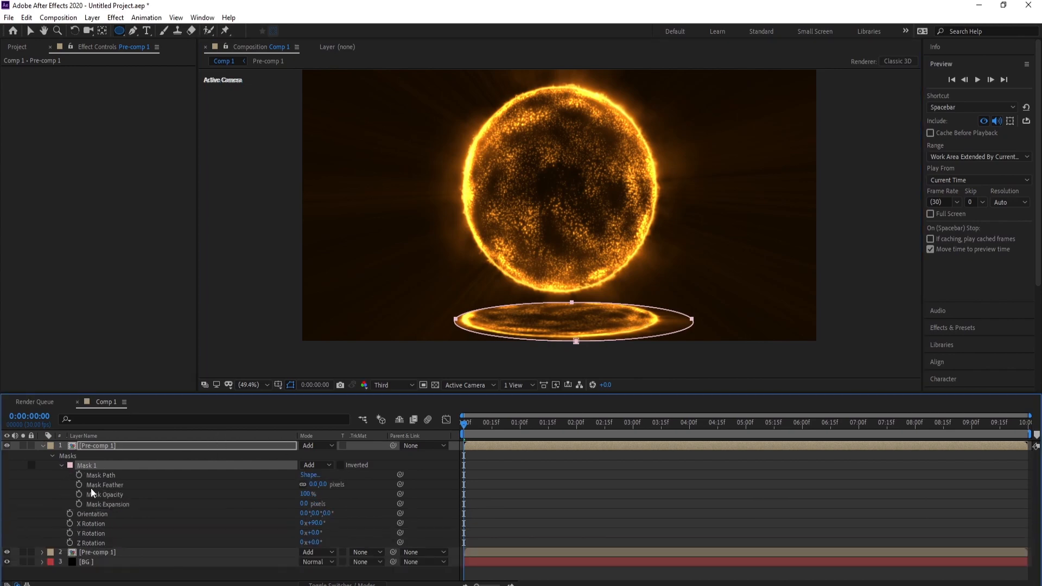
click(288, 384)
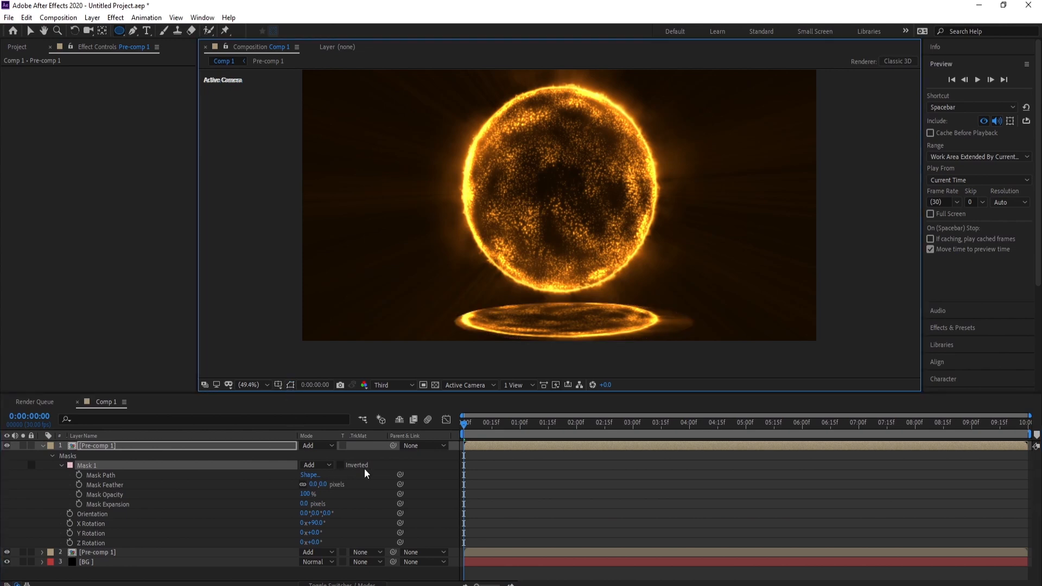
drag(315, 484, 537, 495)
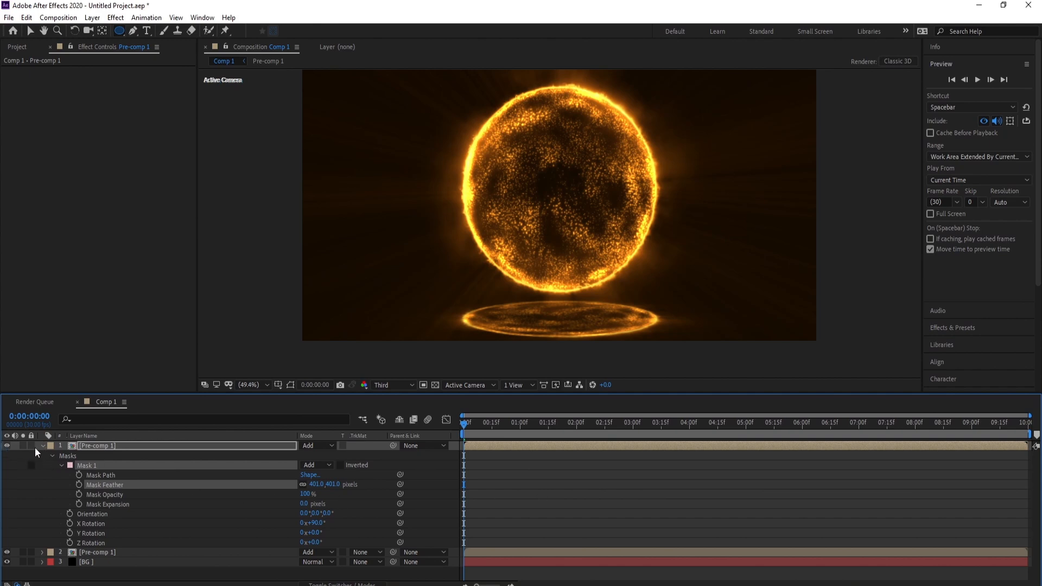
Collapse the reflection layer's properties, deselect it and preview the animation from the start.
click(35, 448)
click(43, 448)
click(33, 447)
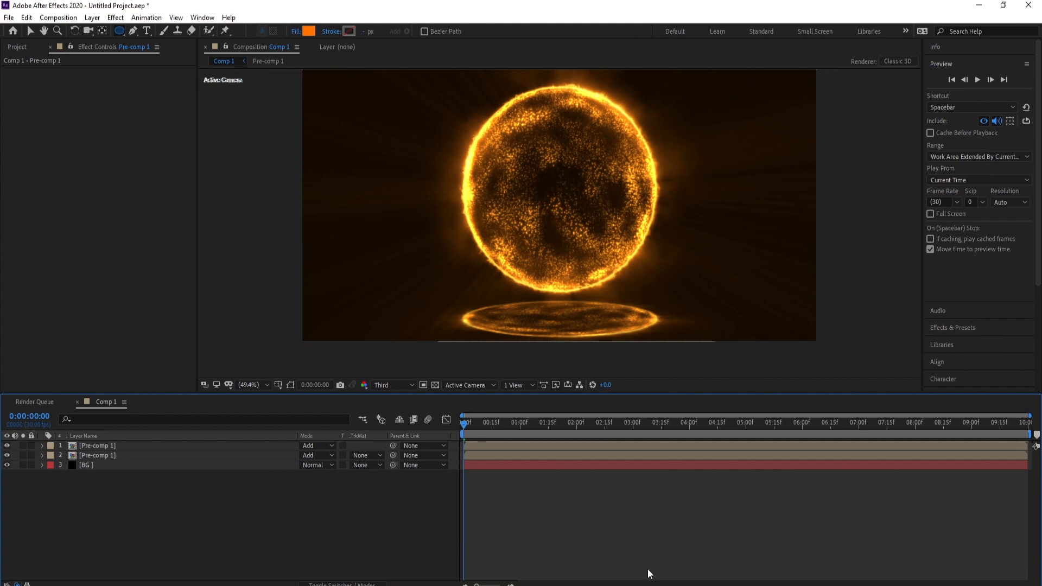
key(space)
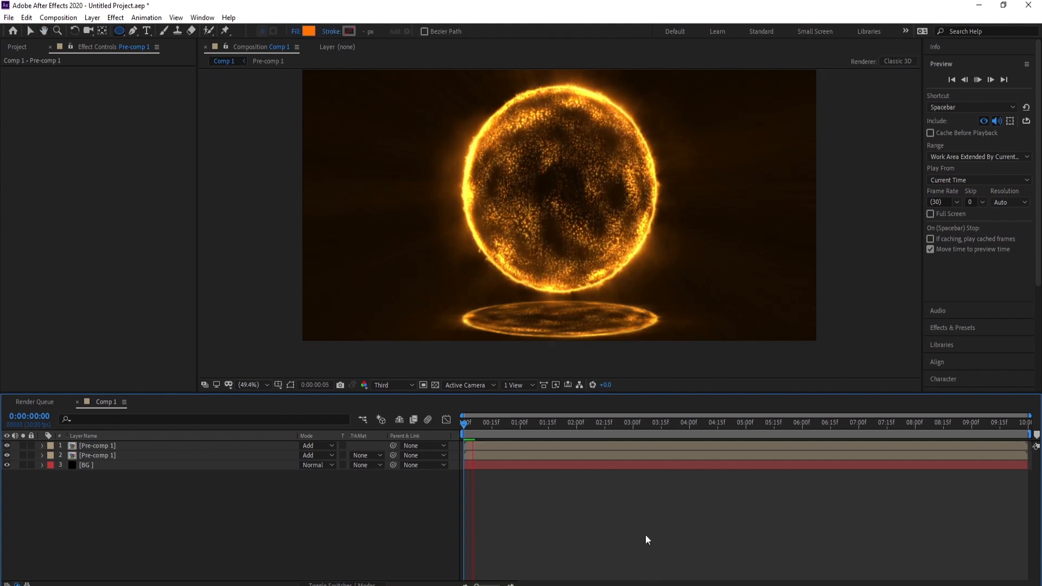